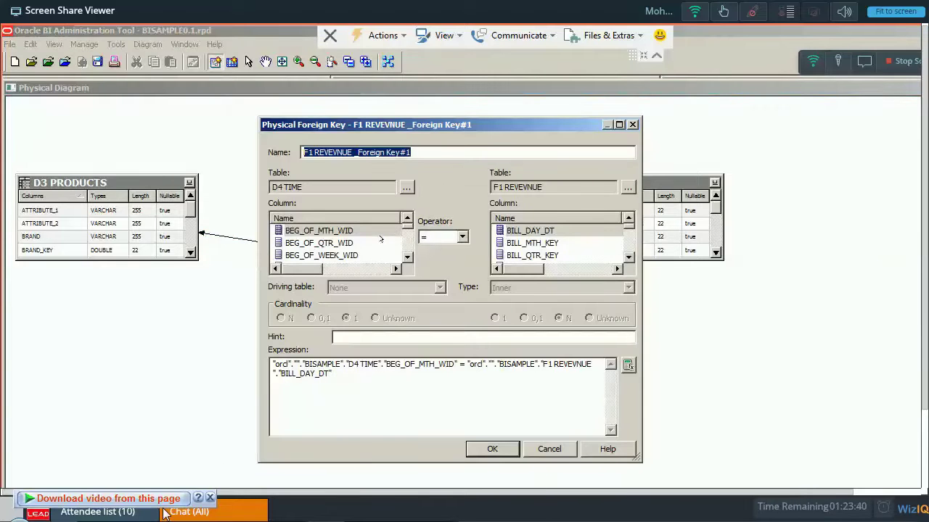
# Start drafting a message in the class chat panel.
pyautogui.click(187, 512)
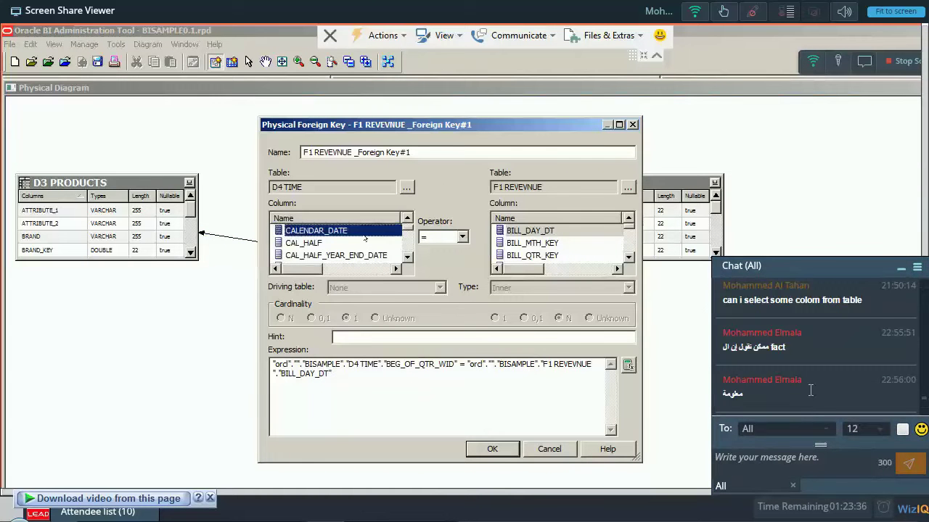
pyautogui.click(799, 464)
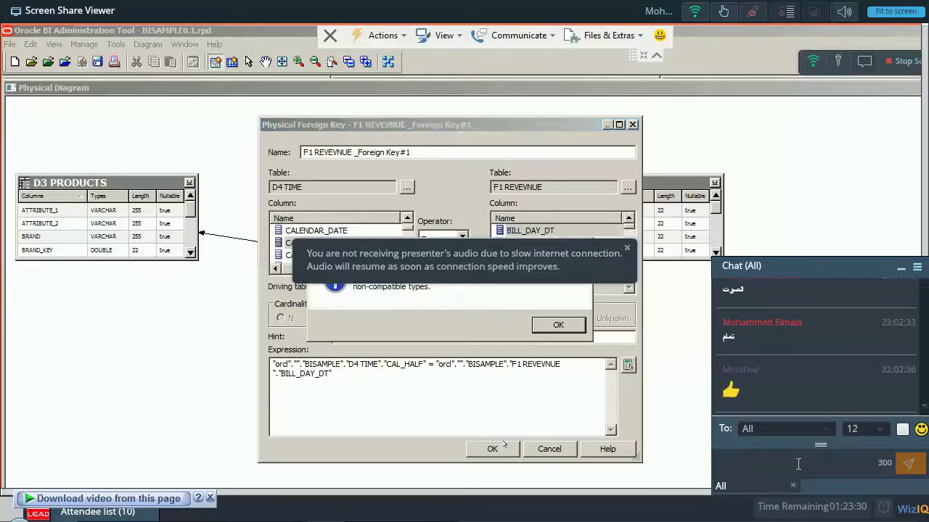
pyautogui.write('احنا بنسح')
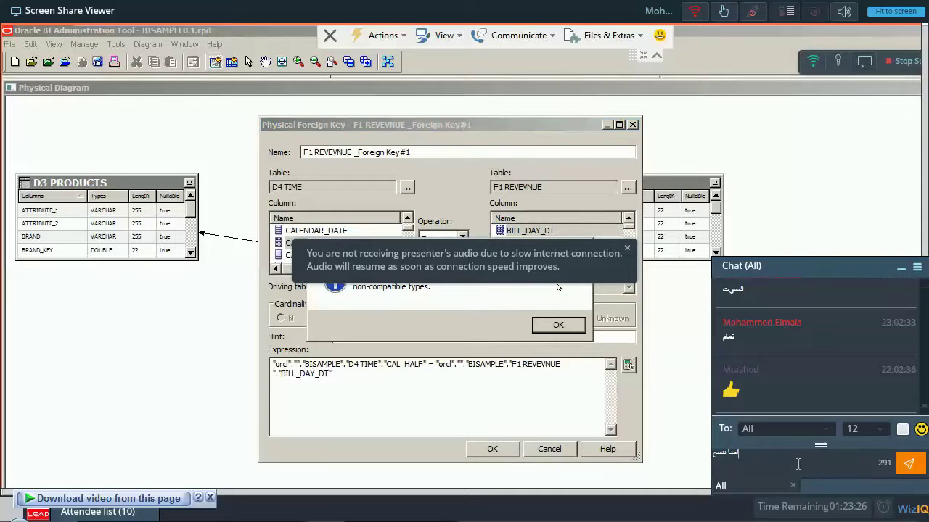
# Dismiss the incompatible-types error and join CALENDAR_DATE to BILL_DAY_DT.
pyautogui.click(584, 245)
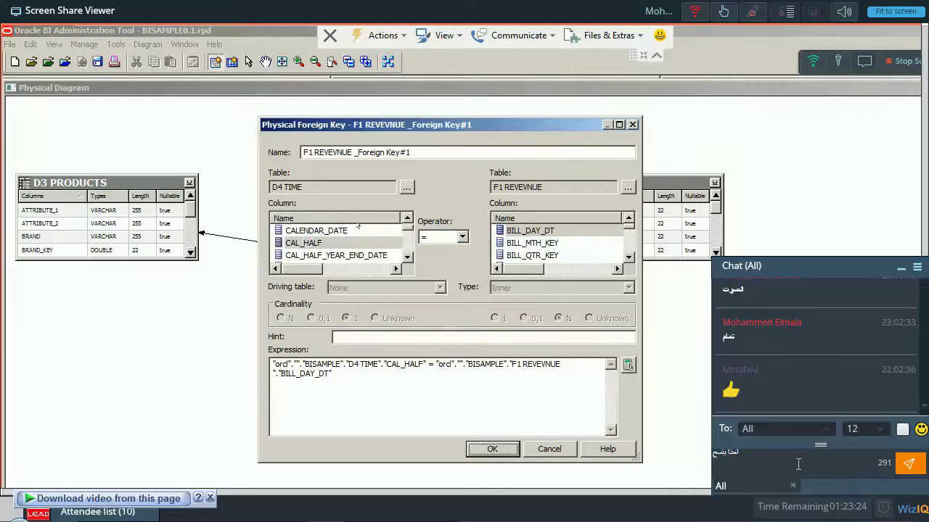
pyautogui.click(530, 230)
pyautogui.click(492, 449)
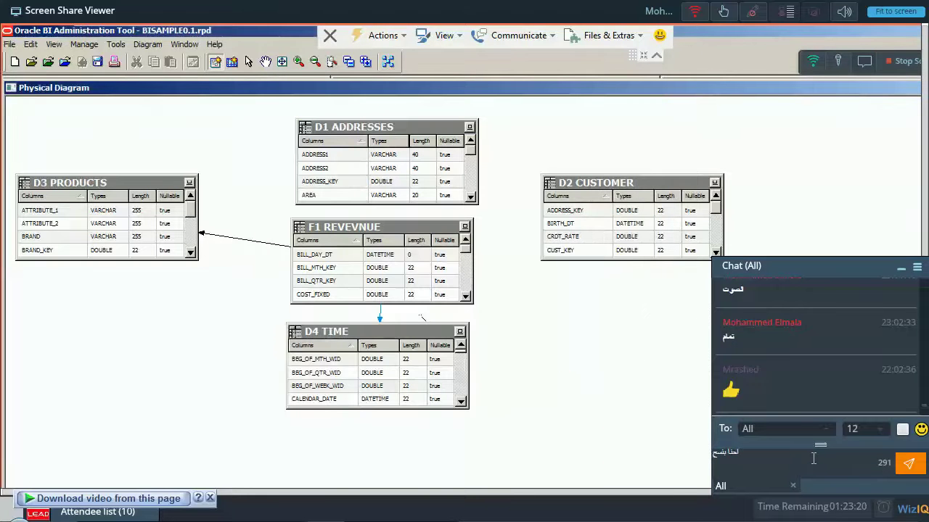
# Send the class chat a question asking whether the arrow is dragged with right click.
pyautogui.press('BackSpace')
pyautogui.press('BackSpace')
pyautogui.press('BackSpace')
pyautogui.press('BackSpace')
pyautogui.press('BackSpace')
pyautogui.press('BackSpace')
pyautogui.press('BackSpace')
pyautogui.press('BackSpace')
pyautogui.press('BackSpace')
pyautogui.write('احنا')
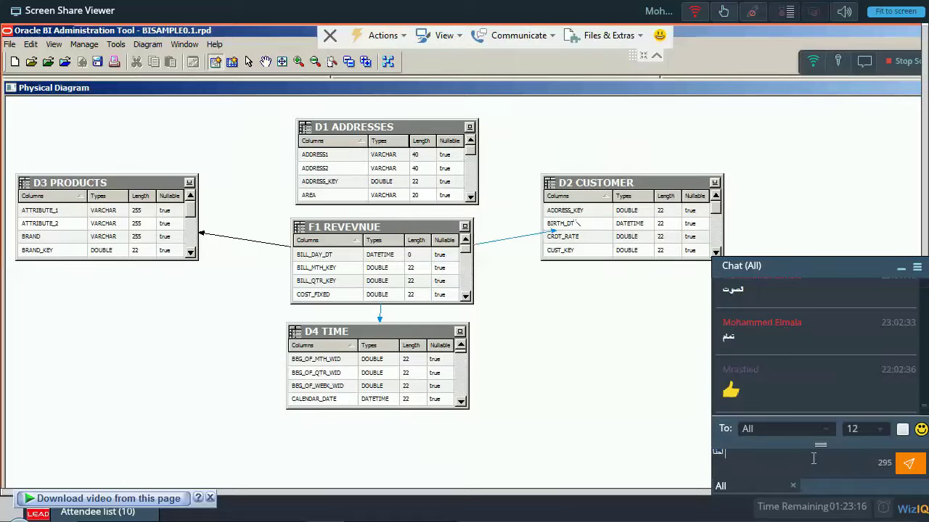
pyautogui.write(' بنسحب')
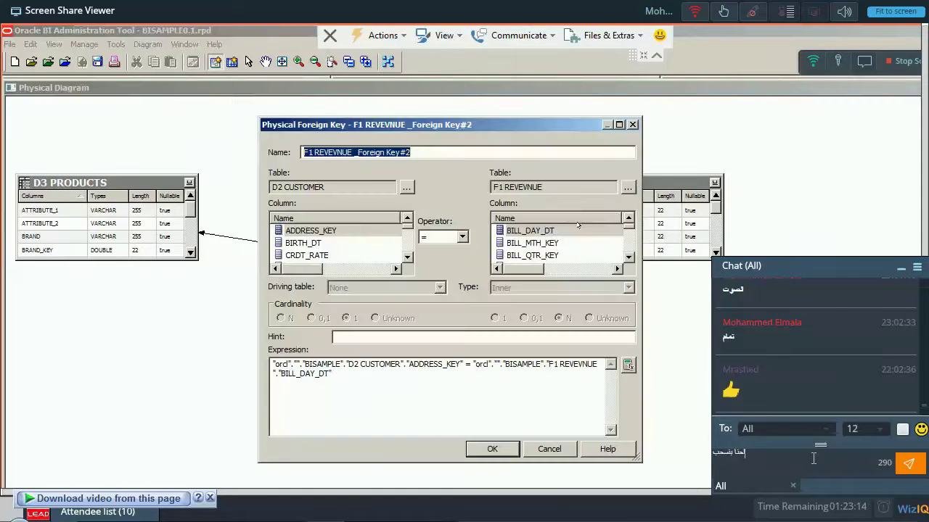
pyautogui.write(' السهم دا ب')
pyautogui.write('right')
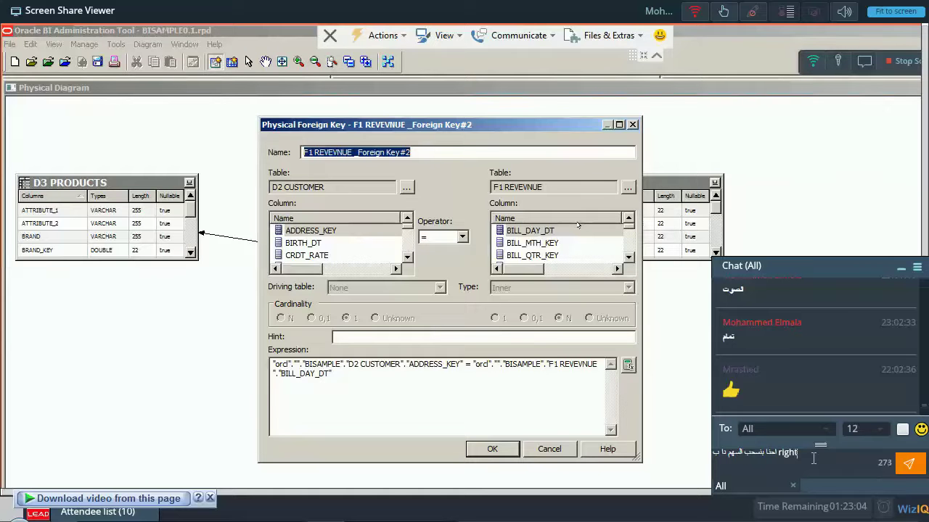
pyautogui.write(' click ?')
pyautogui.press('Return')
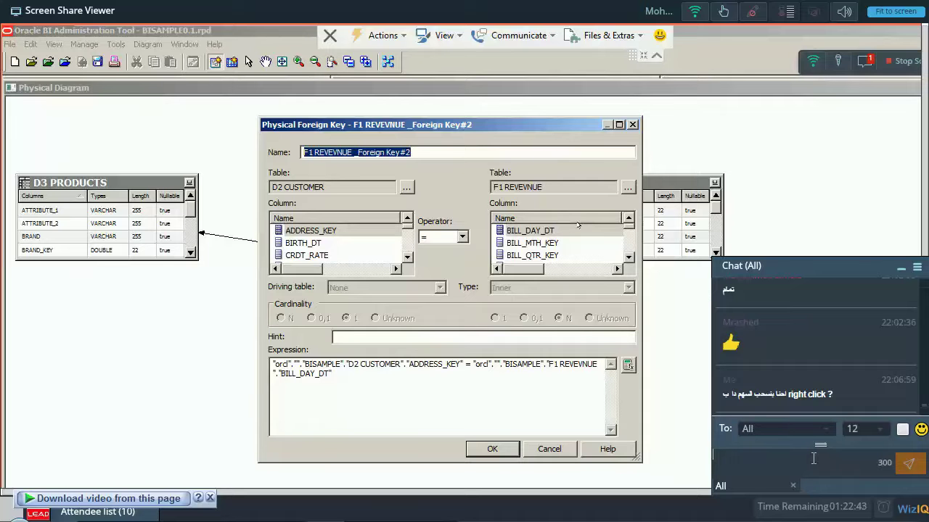
pyautogui.click(866, 63)
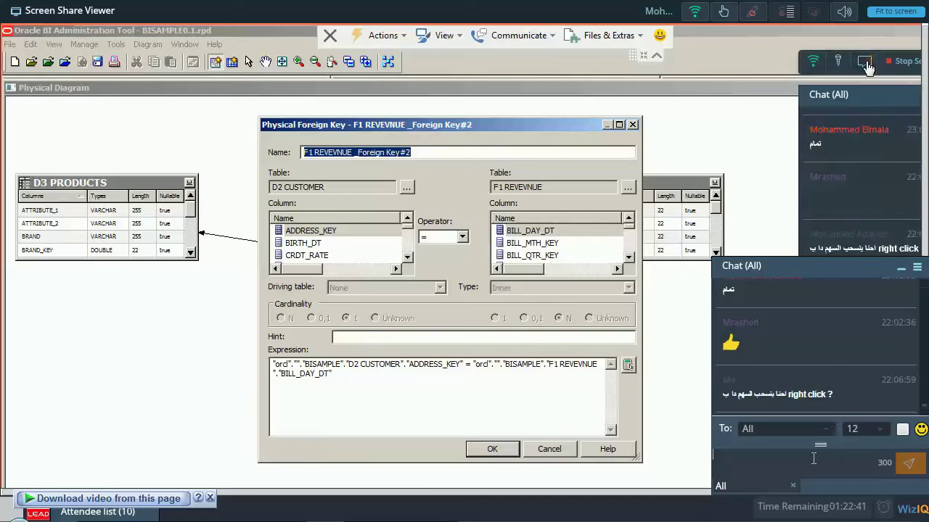
pyautogui.click(867, 63)
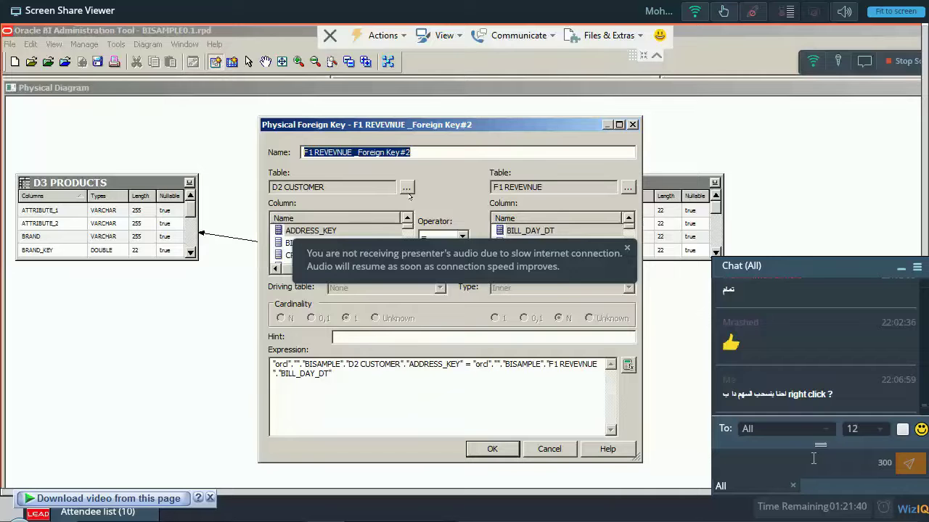
# Pair CUST_KEY on D2 CUSTOMER with CUST_KEY on F1 REVEVNUE and confirm the key.
pyautogui.click(354, 232)
pyautogui.press('Down')
pyautogui.press('Down')
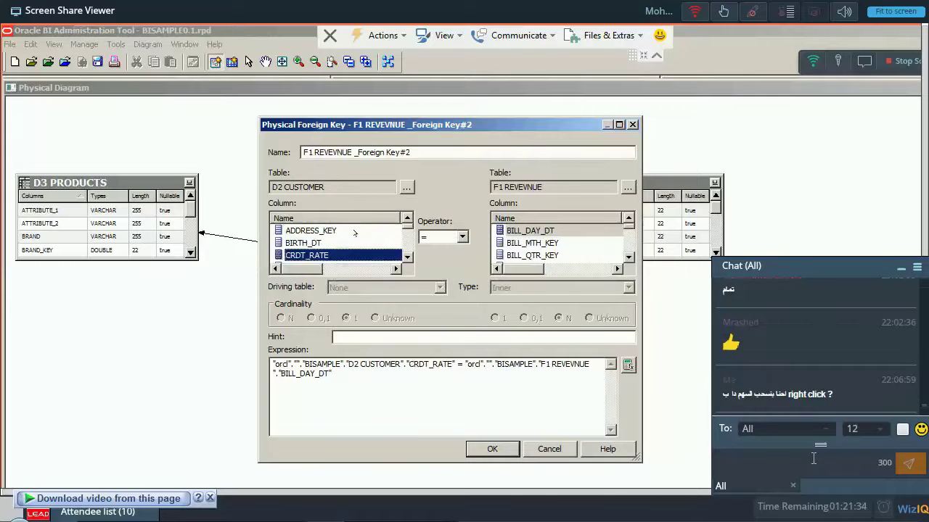
pyautogui.press('Down')
pyautogui.click(597, 230)
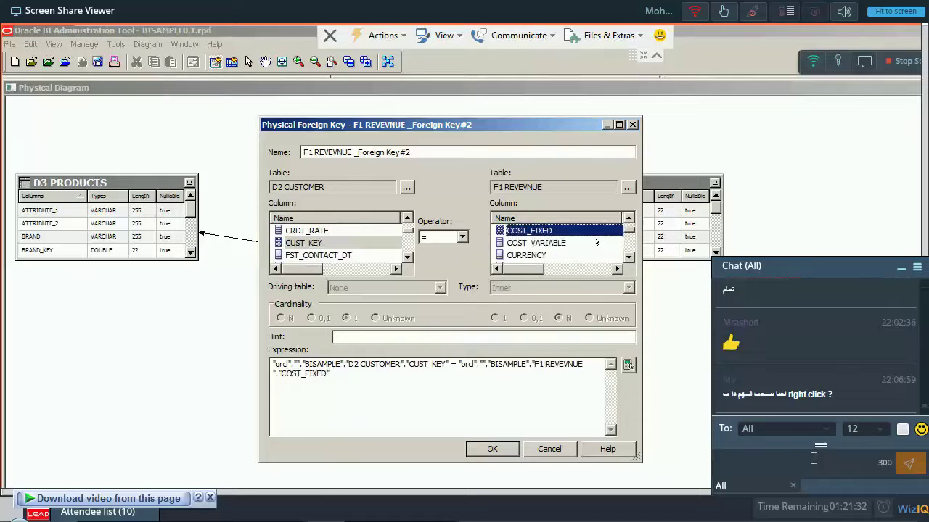
pyautogui.click(595, 243)
pyautogui.press('Down')
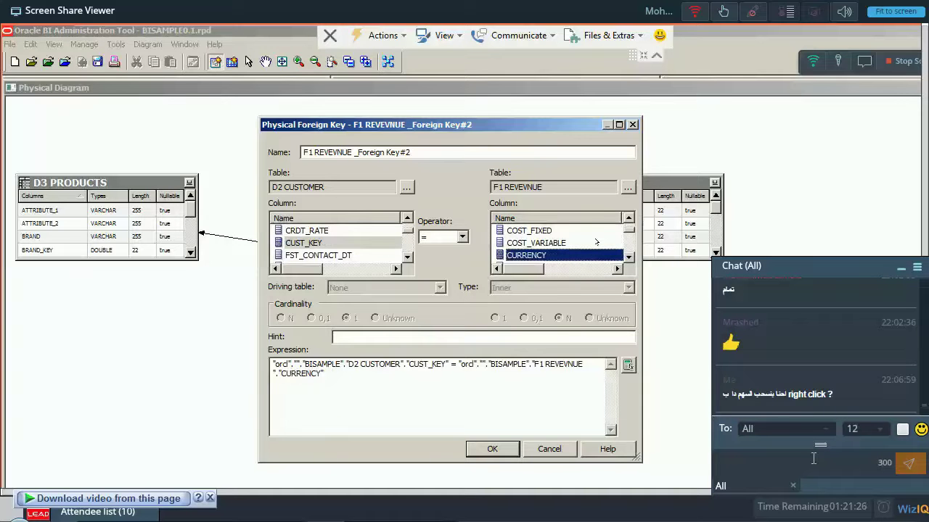
pyautogui.press('Down')
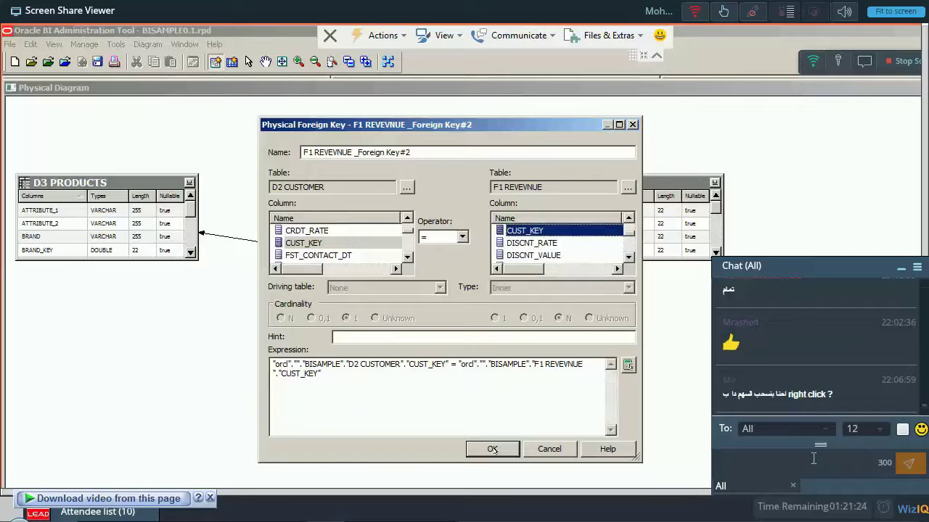
pyautogui.click(492, 449)
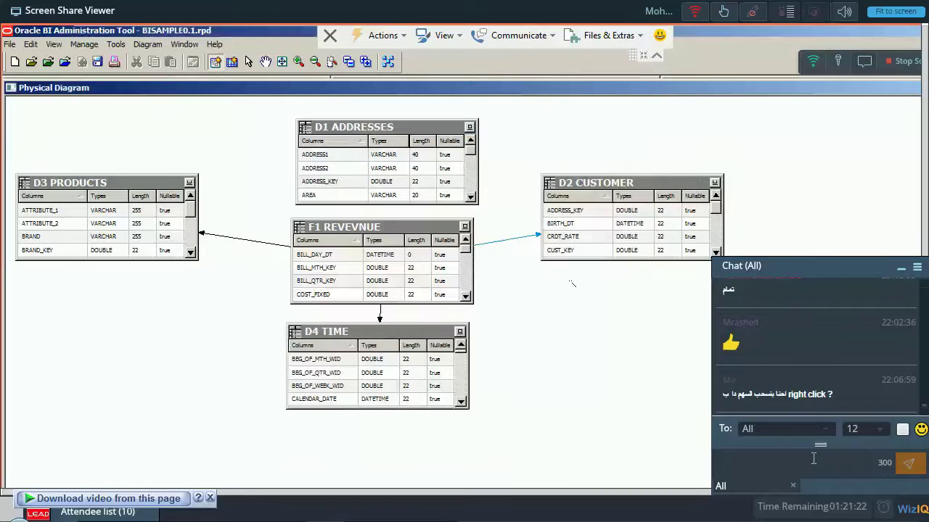
# Draw a join to D1 ADDRESSES, pairing ADDRESS_KEY with BILL_MTH_KEY.
pyautogui.click(398, 232)
pyautogui.click(396, 173)
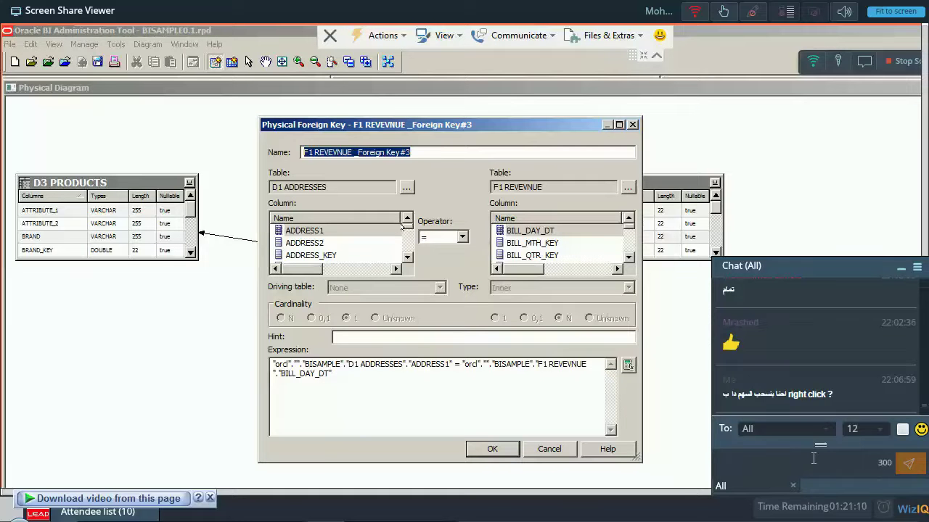
pyautogui.click(330, 255)
pyautogui.click(330, 256)
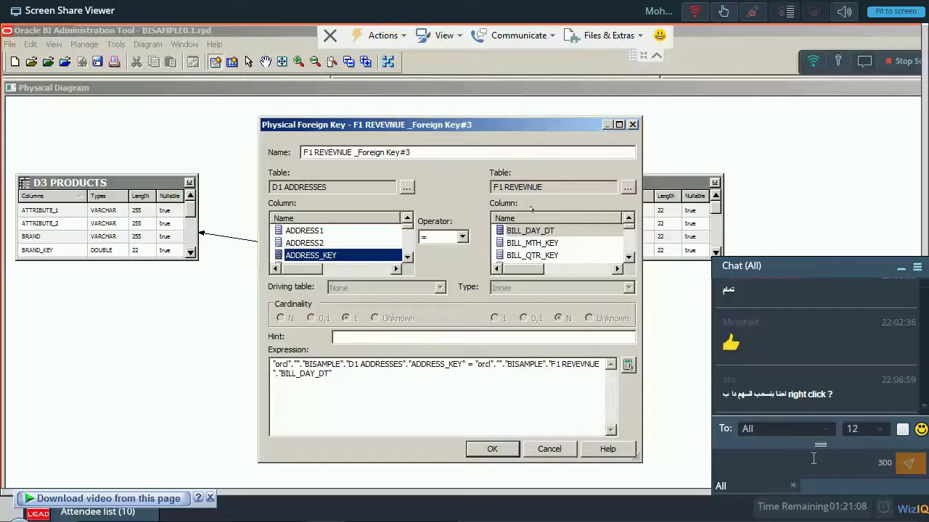
pyautogui.click(533, 243)
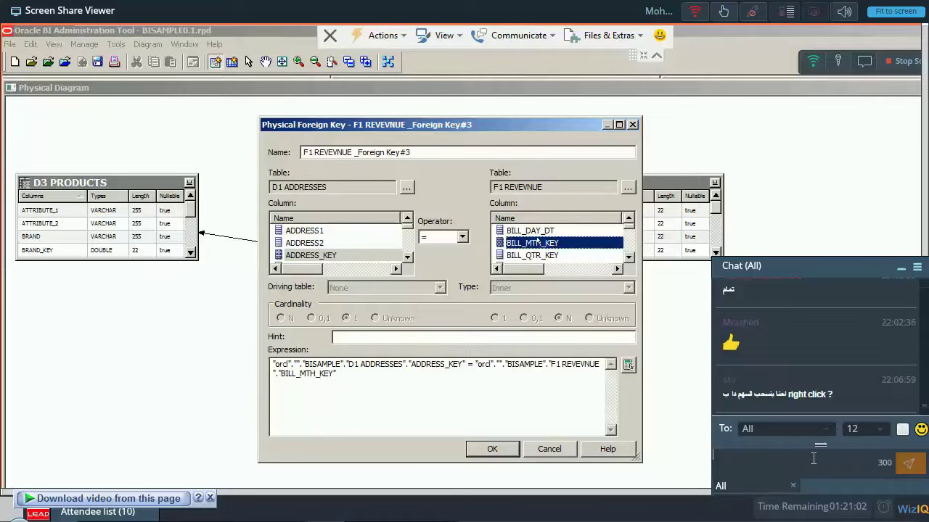
# Adjust the Physical Foreign Key dialog's column list, then focus the chat box.
pyautogui.click(628, 257)
pyautogui.click(628, 257)
pyautogui.click(628, 257)
pyautogui.click(628, 257)
pyautogui.click(814, 459)
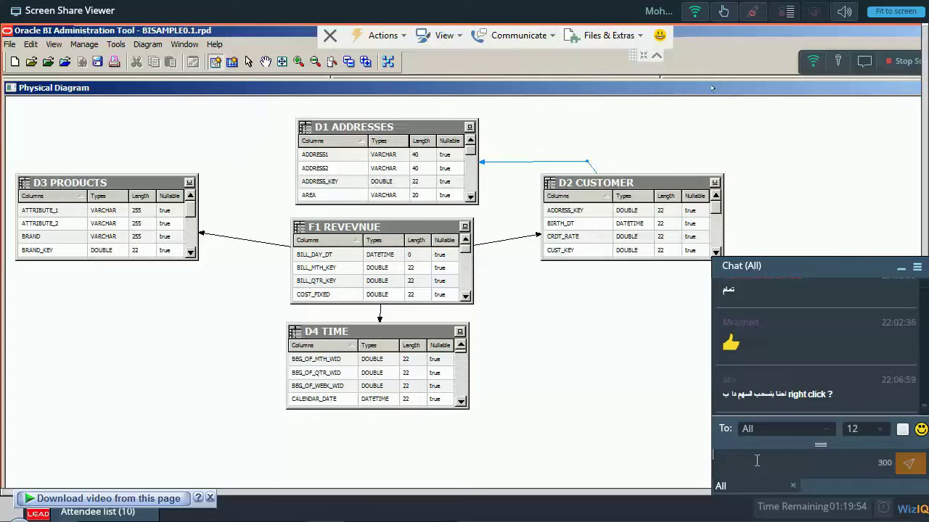
# Discard a chat draft, then accept the global consistency check and dismiss its result.
pyautogui.write('لا طش')
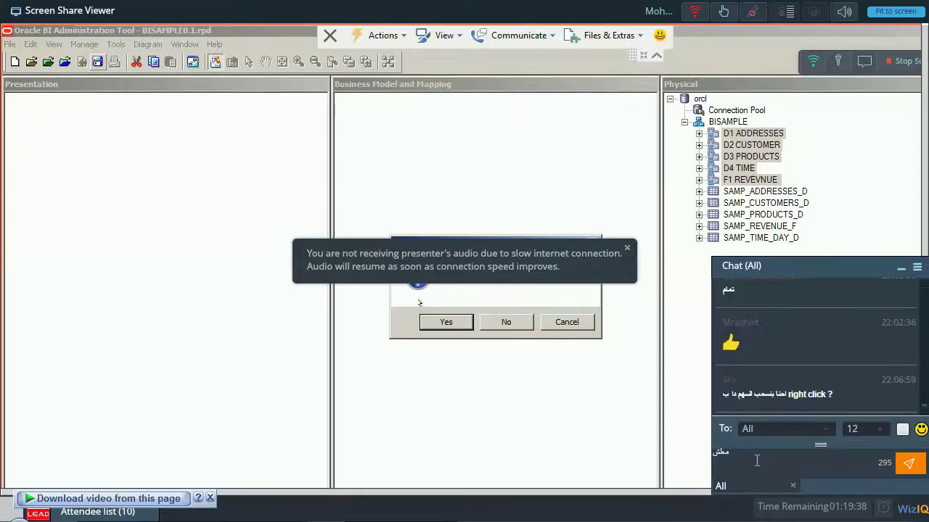
pyautogui.press('BackSpace')
pyautogui.press('BackSpace')
pyautogui.press('BackSpace')
pyautogui.press('BackSpace')
pyautogui.press('BackSpace')
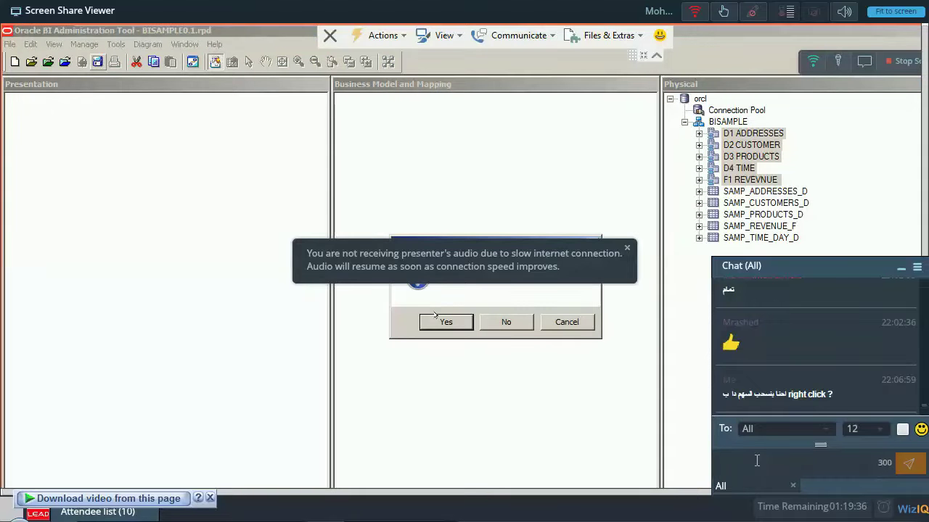
pyautogui.click(628, 252)
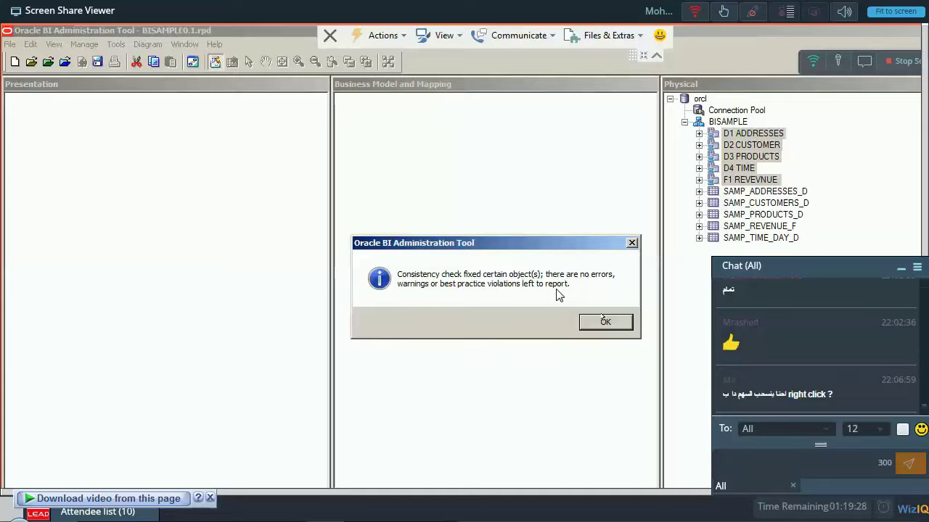
pyautogui.click(605, 320)
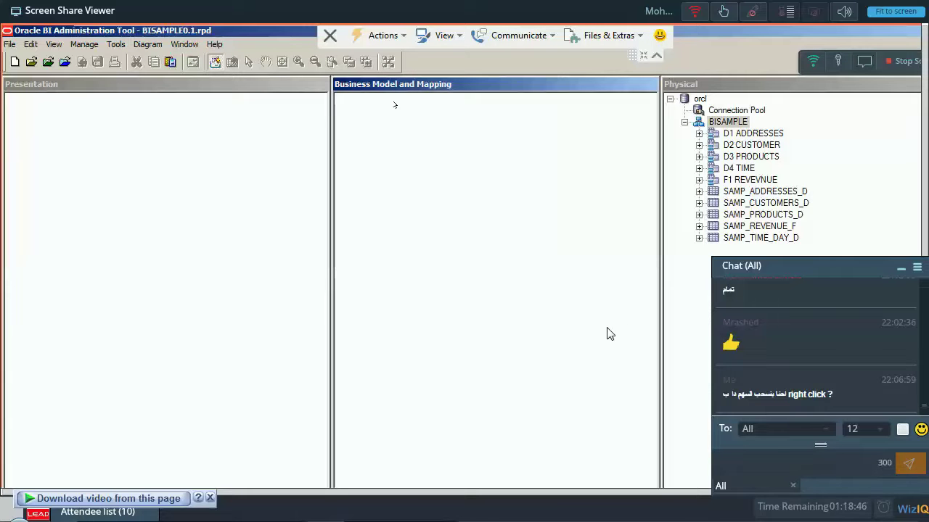
# Add a business model named BISAMPLE from the Business Model and Mapping context menu.
pyautogui.rightClick(394, 105)
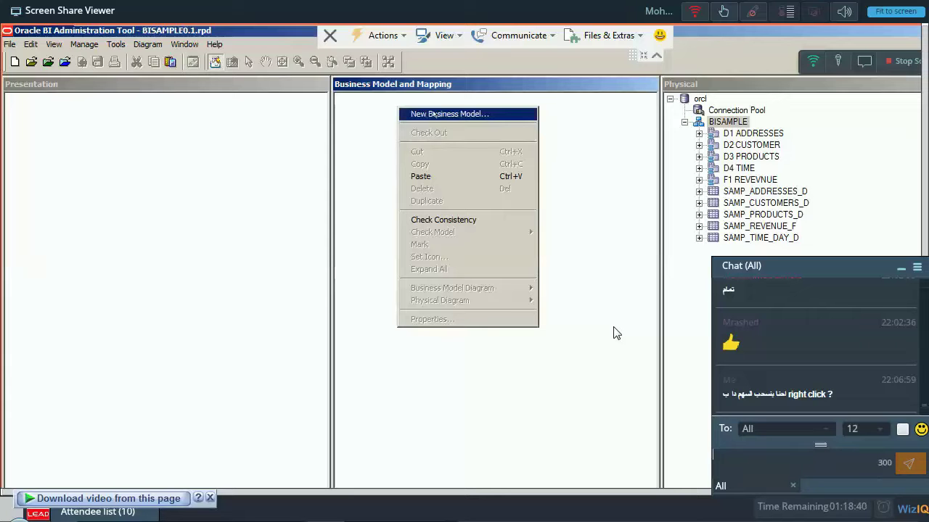
pyautogui.click(434, 114)
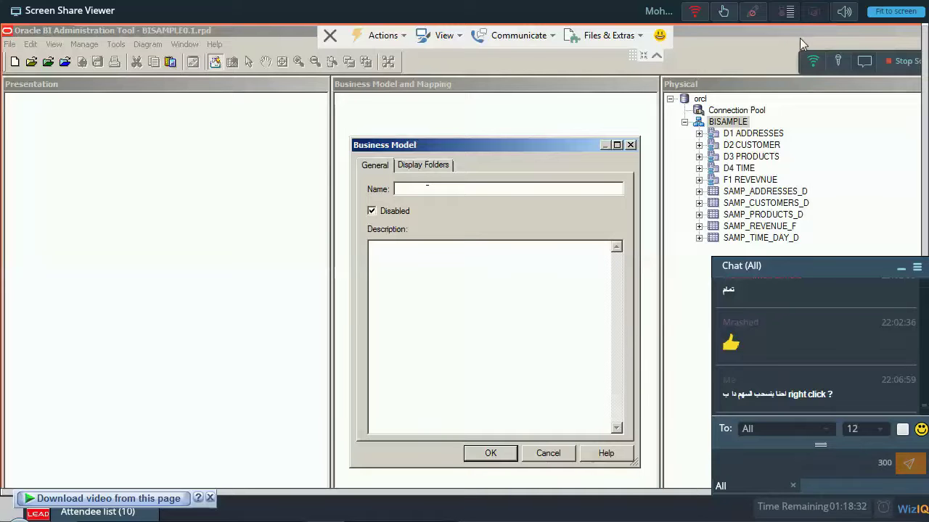
pyautogui.write('BISAMP')
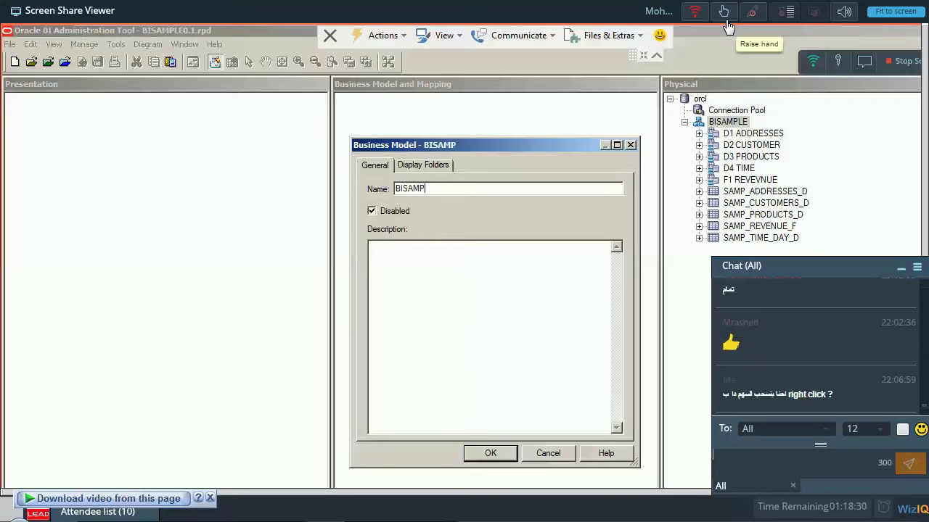
pyautogui.write('LE')
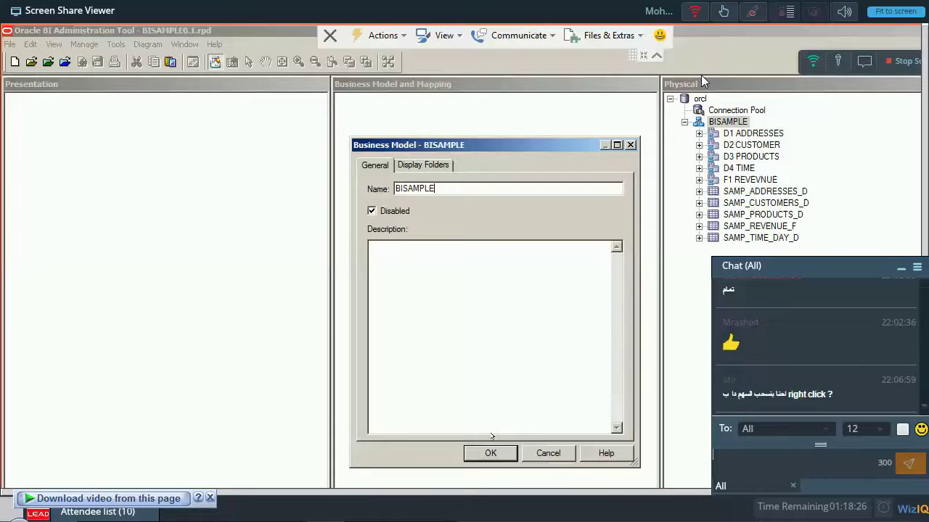
pyautogui.press('Return')
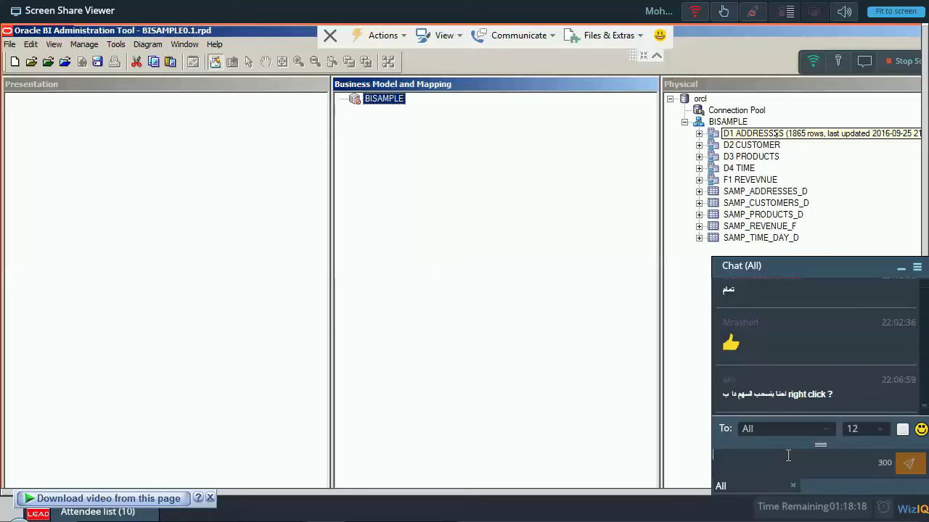
# Send a chat message asking the instructor to repeat the last part, then minimize chat.
pyautogui.write('معل')
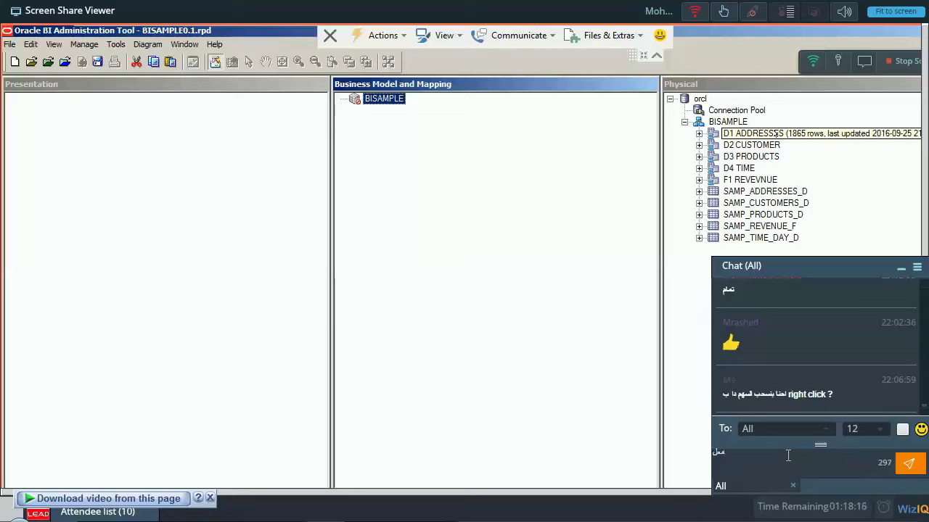
pyautogui.write('ش انتا فصل معكن تعي')
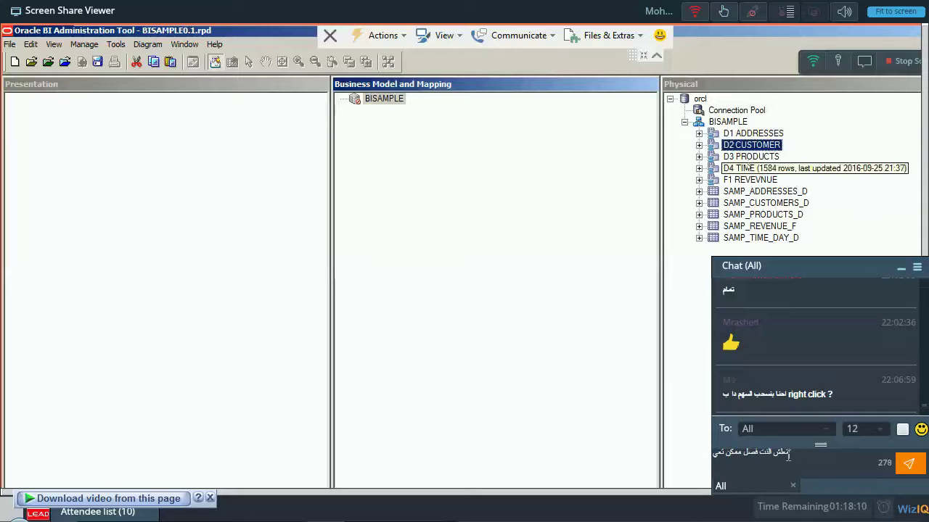
pyautogui.write('د أ')
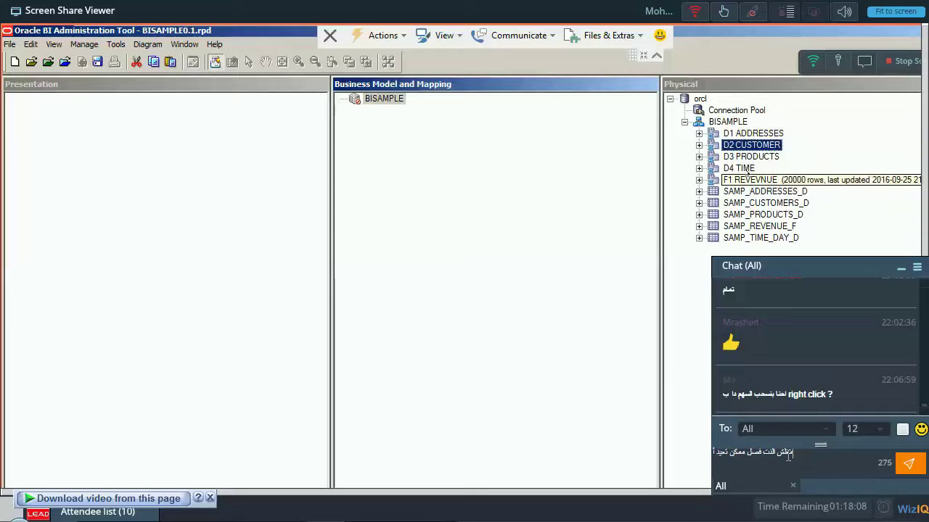
pyautogui.write('خر جزء')
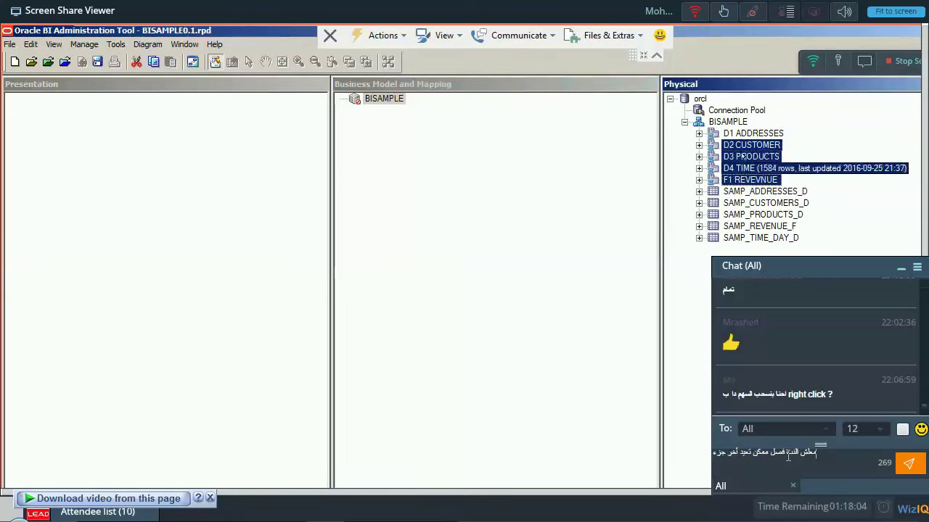
pyautogui.press('Return')
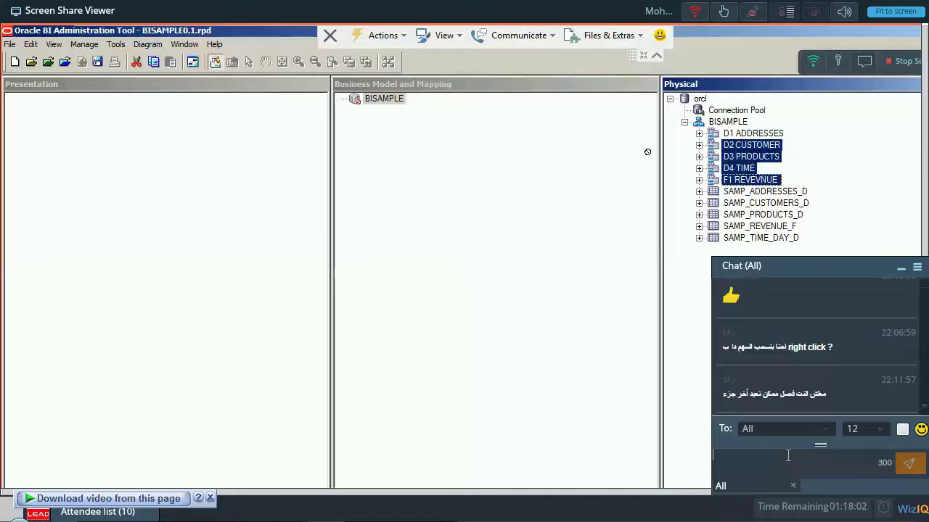
pyautogui.click(900, 268)
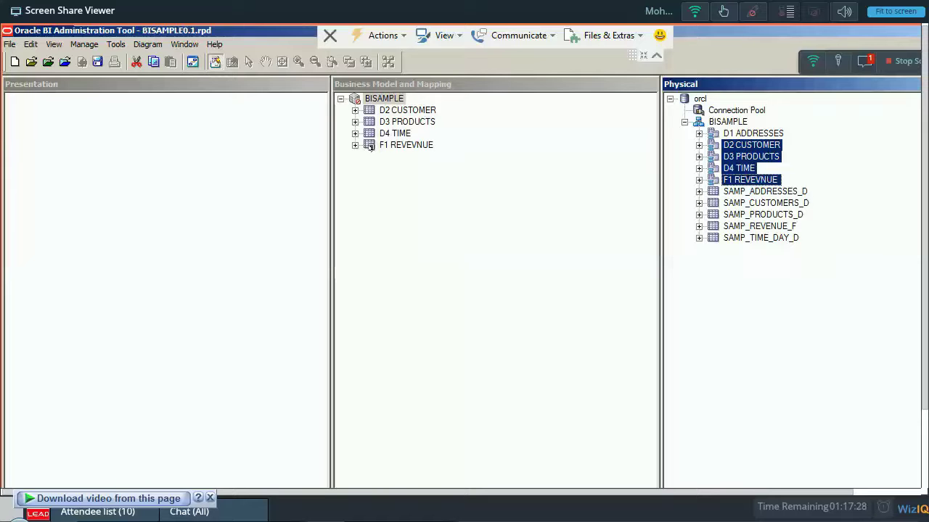
pyautogui.click(896, 62)
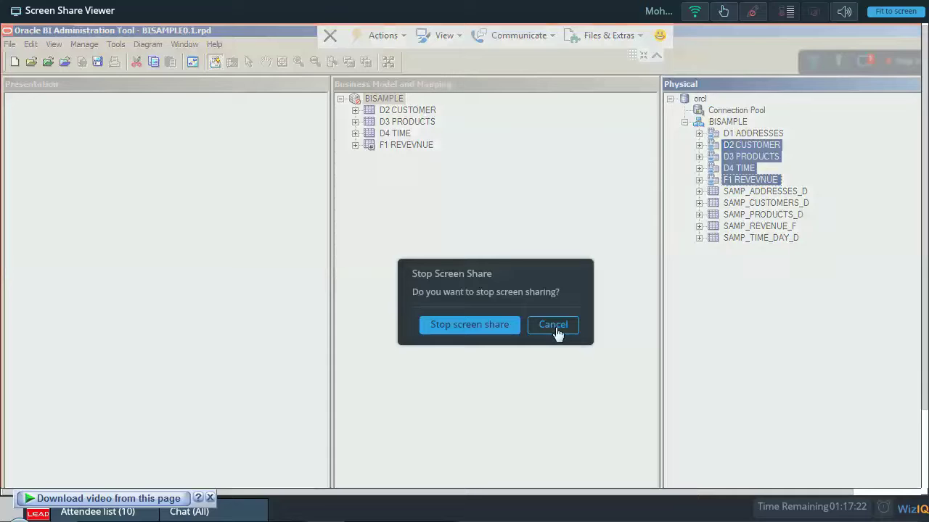
pyautogui.click(553, 325)
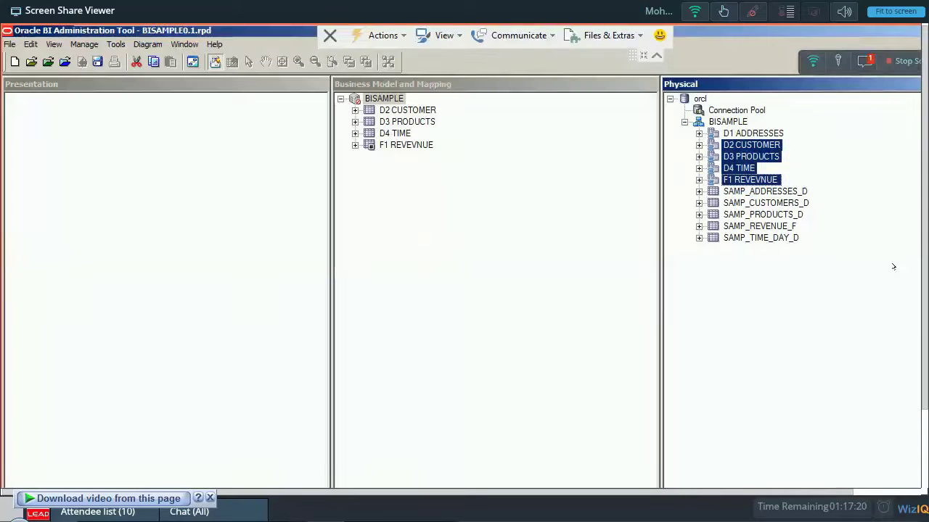
pyautogui.click(866, 64)
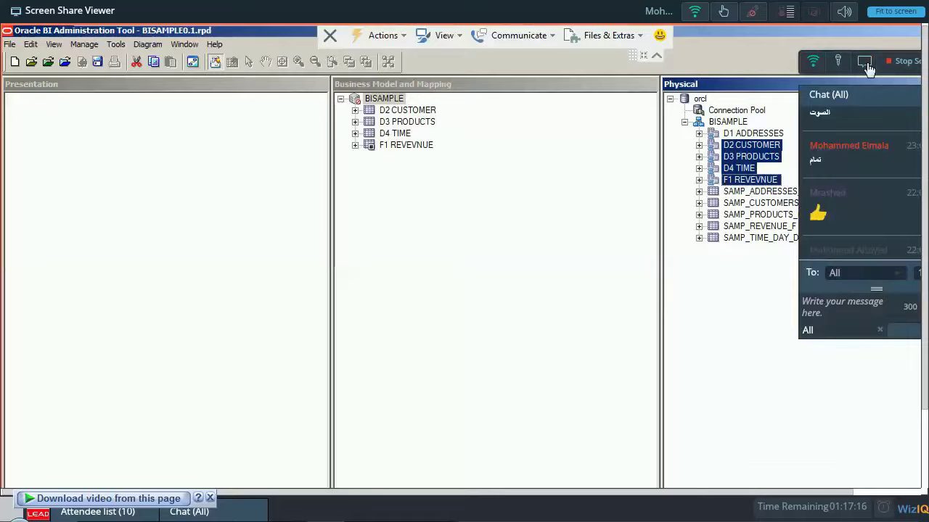
pyautogui.click(865, 62)
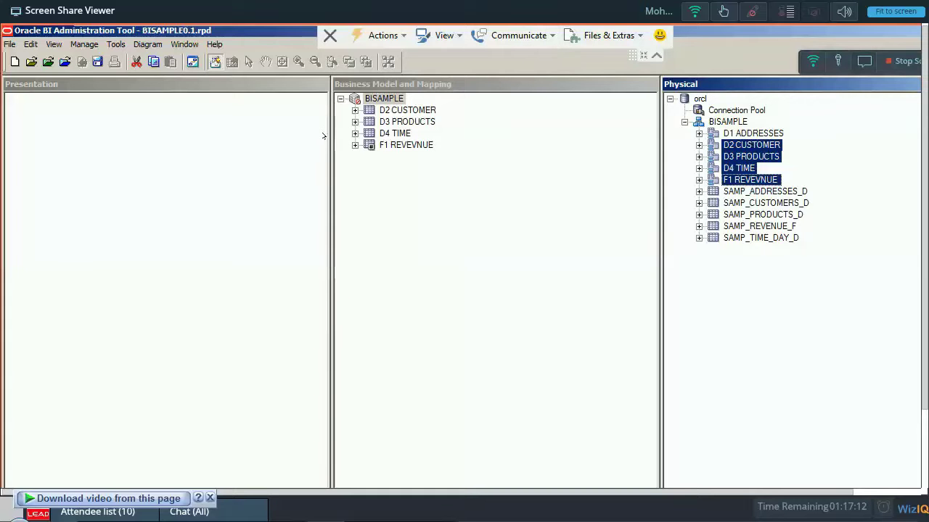
pyautogui.click(408, 110)
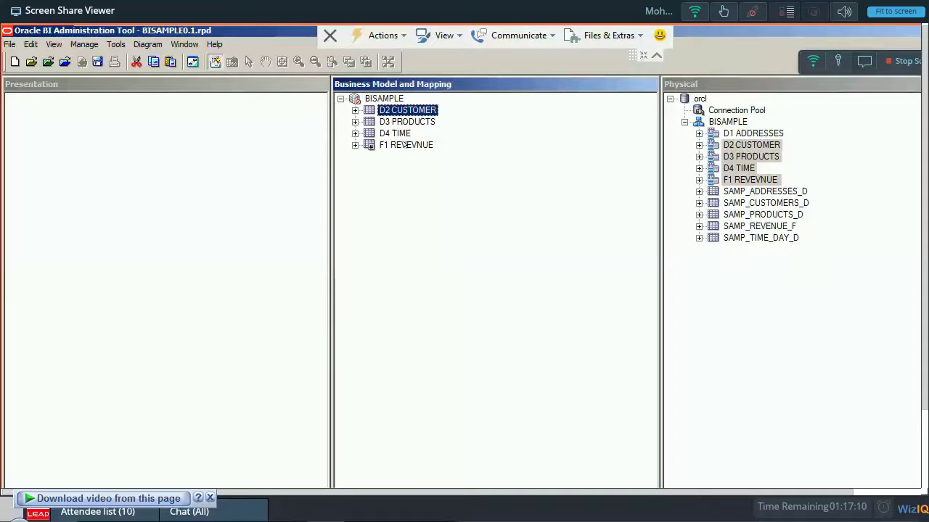
# Delete the four logical tables D2 CUSTOMER through F1 REVEVNUE from BISAMPLE.
pyautogui.keyDown('shift'); pyautogui.click(404, 145); pyautogui.keyUp('shift')
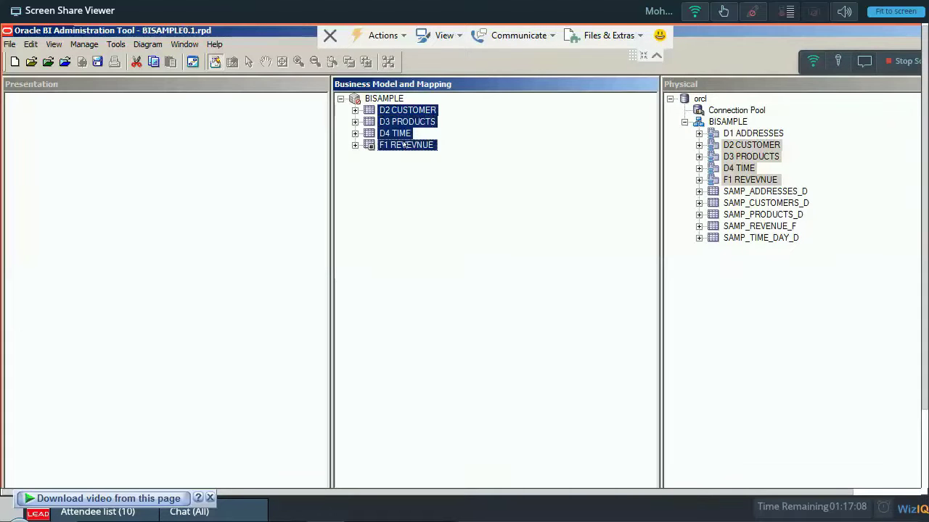
pyautogui.press('Delete')
pyautogui.click(502, 321)
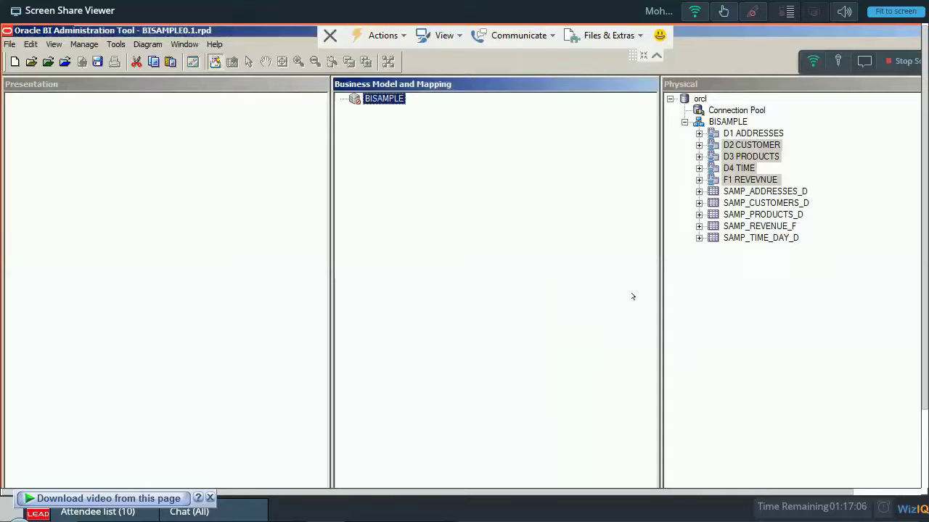
# Drag the five physical tables SAMP_ADDRESSES_D through SAMP_TIME_DAY_D onto BISAMPLE.
pyautogui.click(787, 192)
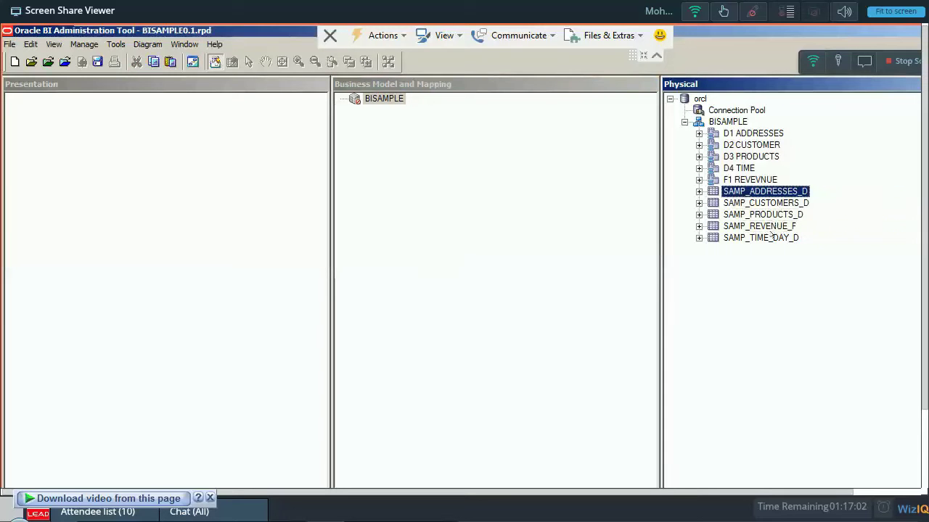
pyautogui.hotkey('shift', 'End')
pyautogui.moveTo(782, 190); pyautogui.dragTo(400, 101)
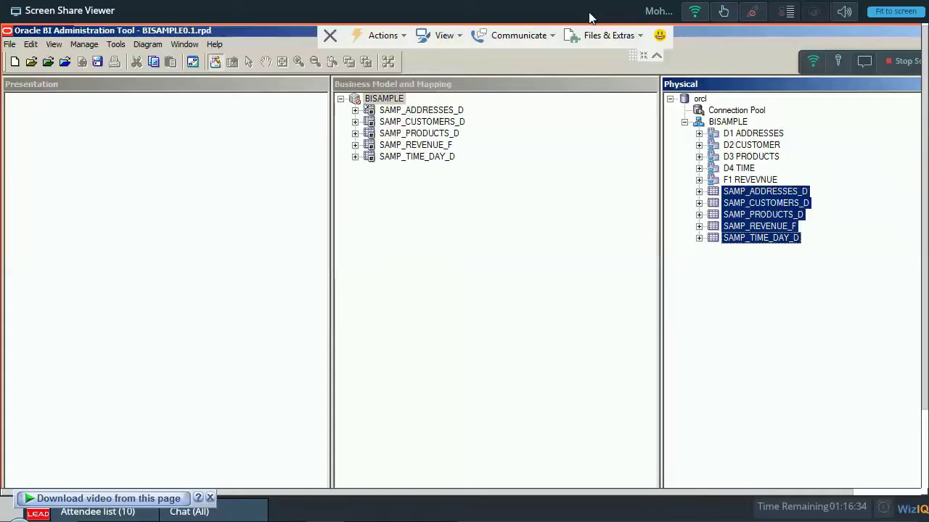
# Delete the five SAMP_ logical tables from BISAMPLE.
pyautogui.rightClick(373, 110)
pyautogui.press('Escape')
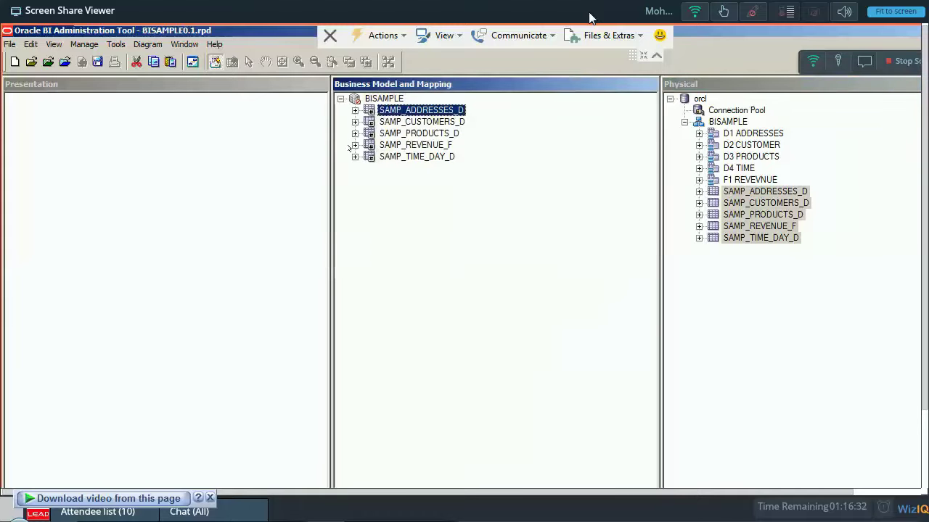
pyautogui.keyDown('shift'); pyautogui.click(396, 156); pyautogui.keyUp('shift')
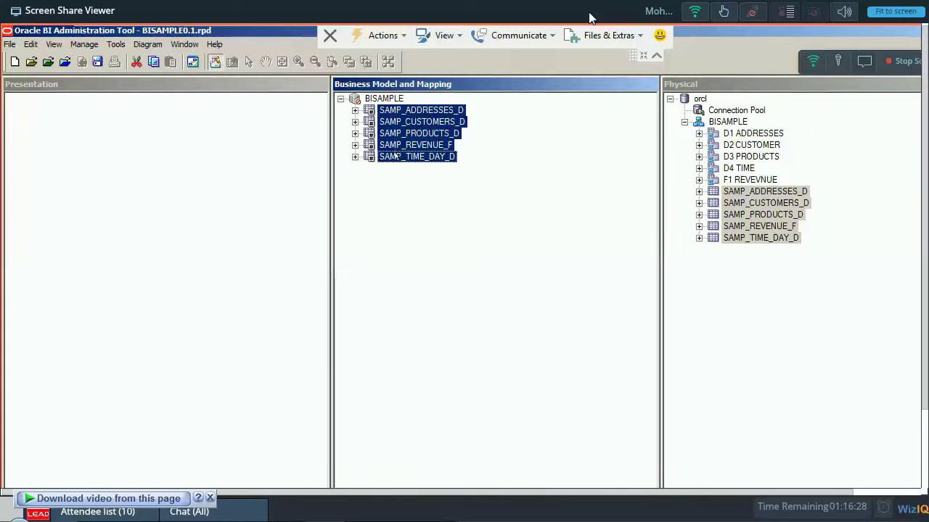
pyautogui.press('Delete')
pyautogui.press('Return')
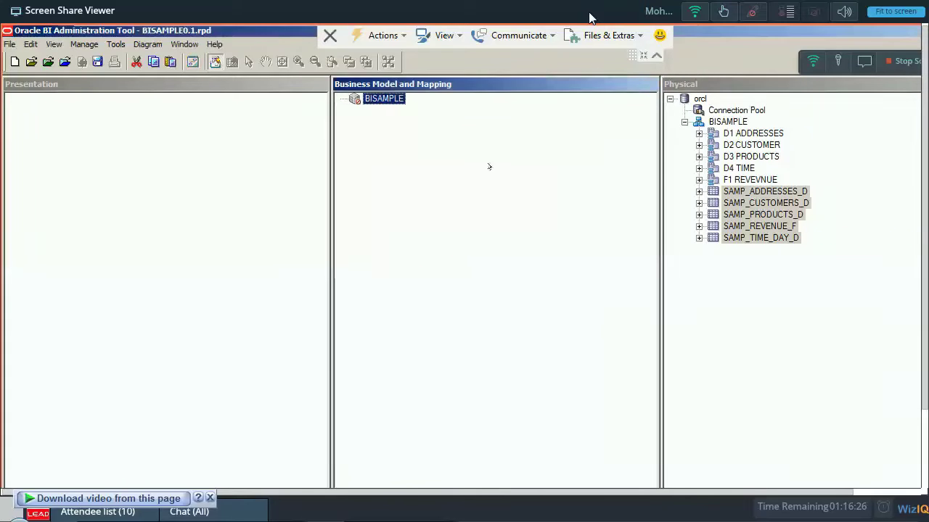
# Drag physical tables D2 CUSTOMER, D3 PRODUCTS, D4 TIME and F1 REVEVNUE onto BISAMPLE.
pyautogui.click(744, 168)
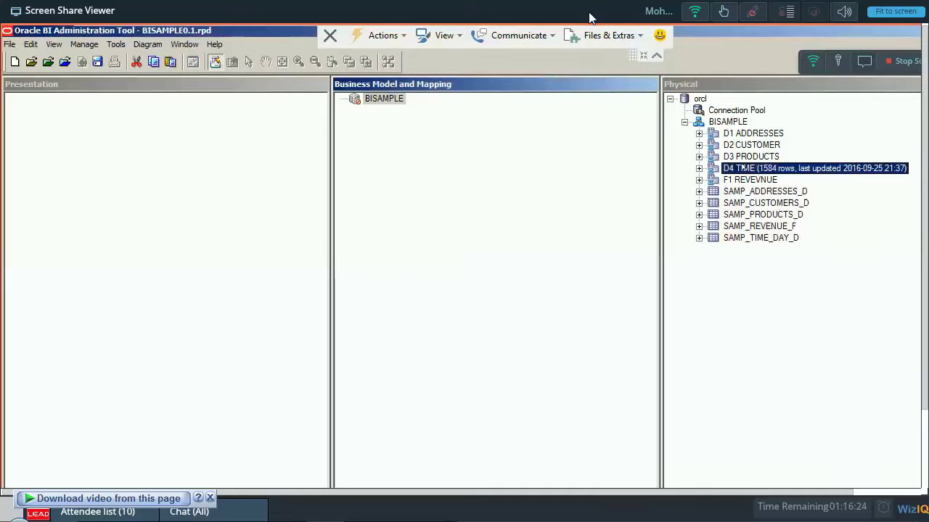
pyautogui.click(749, 179)
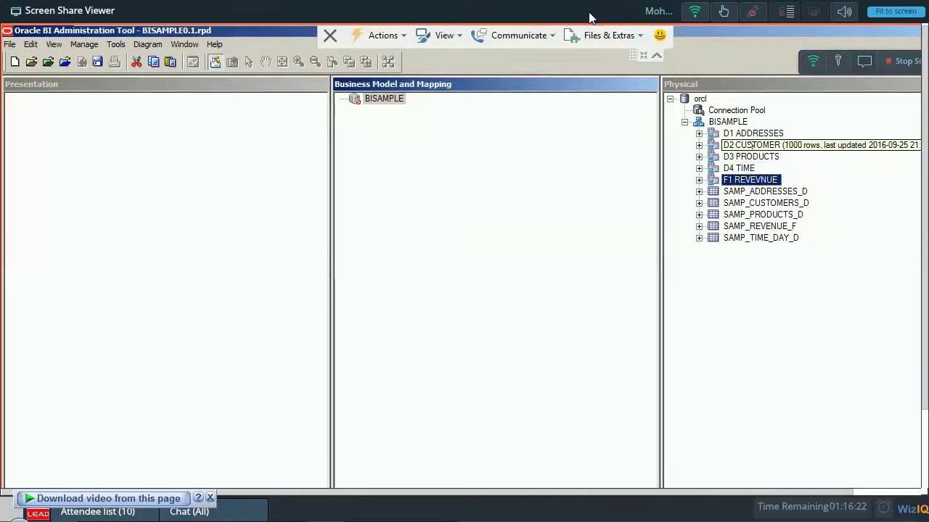
pyautogui.keyDown('ctrl'); pyautogui.click(751, 145); pyautogui.keyUp('ctrl')
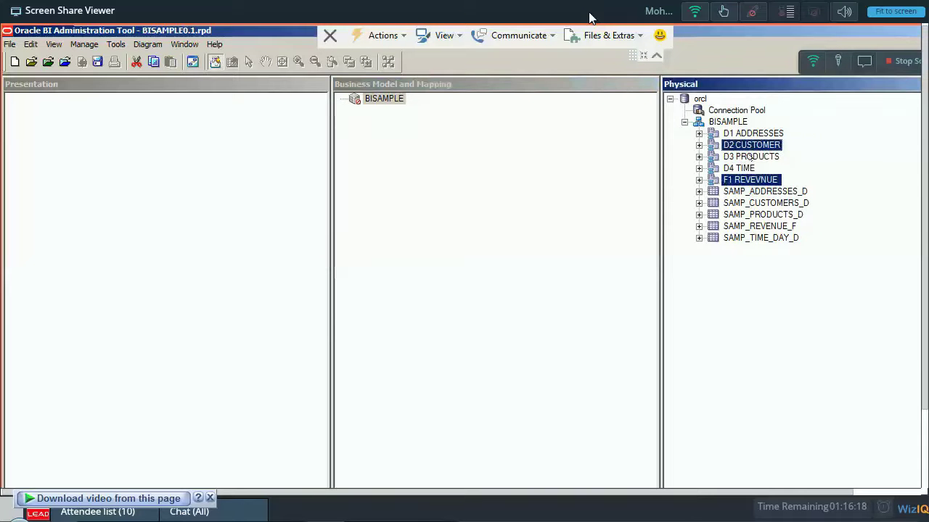
pyautogui.keyDown('ctrl'); pyautogui.click(749, 157); pyautogui.keyUp('ctrl')
pyautogui.keyDown('ctrl'); pyautogui.click(746, 166); pyautogui.keyUp('ctrl')
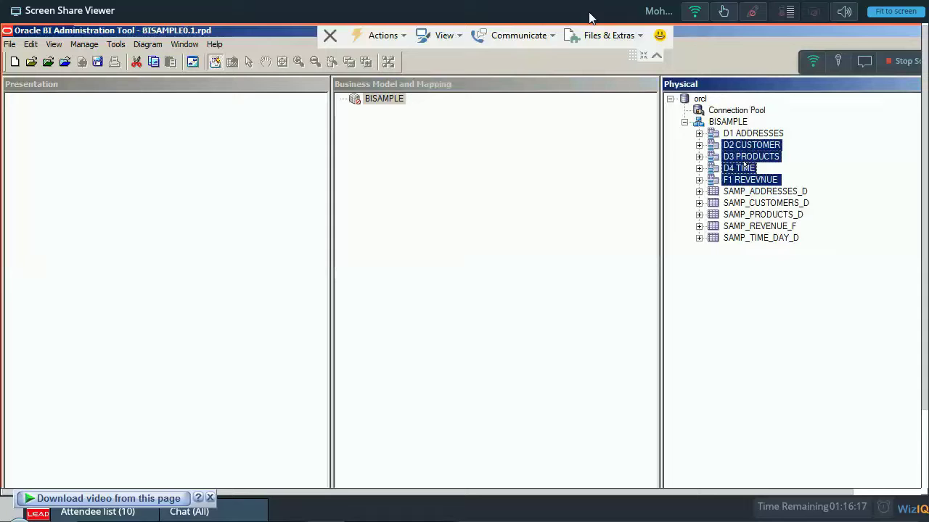
pyautogui.click(545, 122)
pyautogui.moveTo(746, 140); pyautogui.dragTo(384, 99)
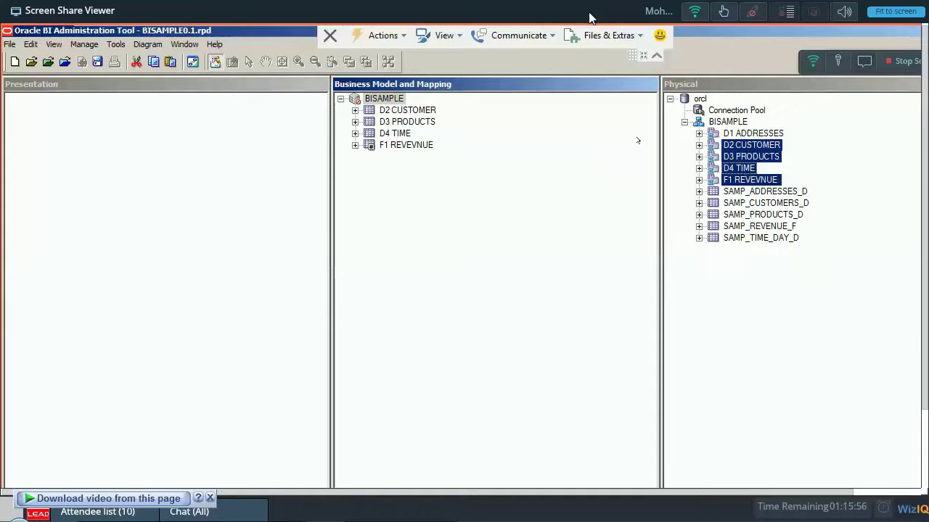
# Open the chat panel and bring up the reloading WizIQ classroom window.
pyautogui.click(863, 62)
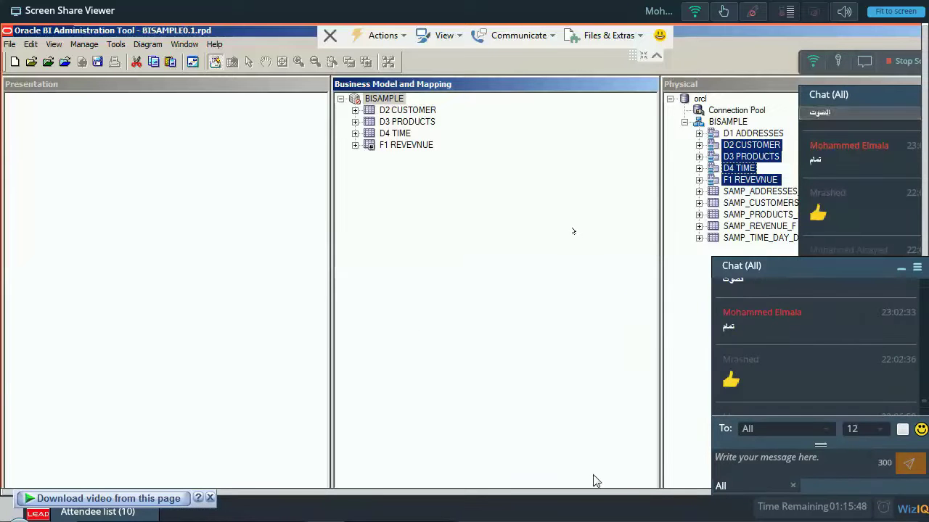
pyautogui.hotkey('alt', 'Tab')
pyautogui.press('Tab')
pyautogui.press('Tab')
pyautogui.press('Tab')
pyautogui.press('Tab')
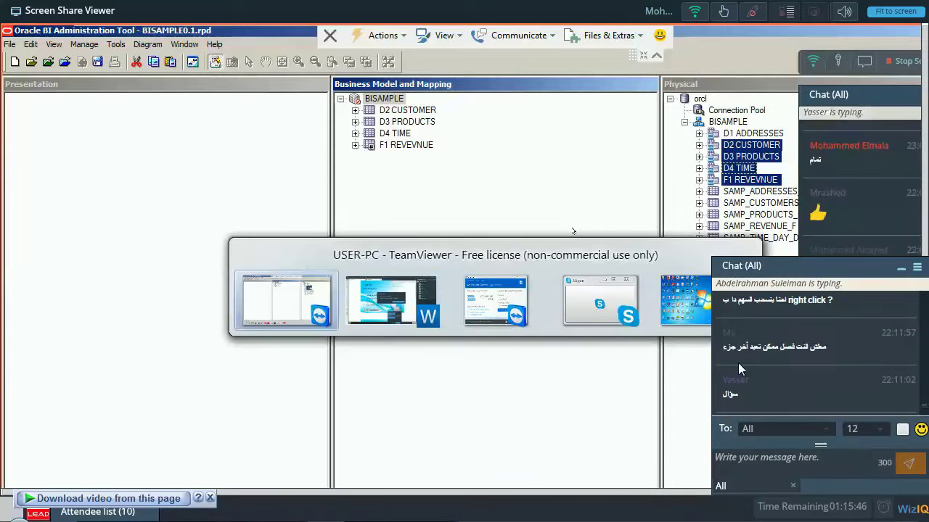
pyautogui.click(782, 458)
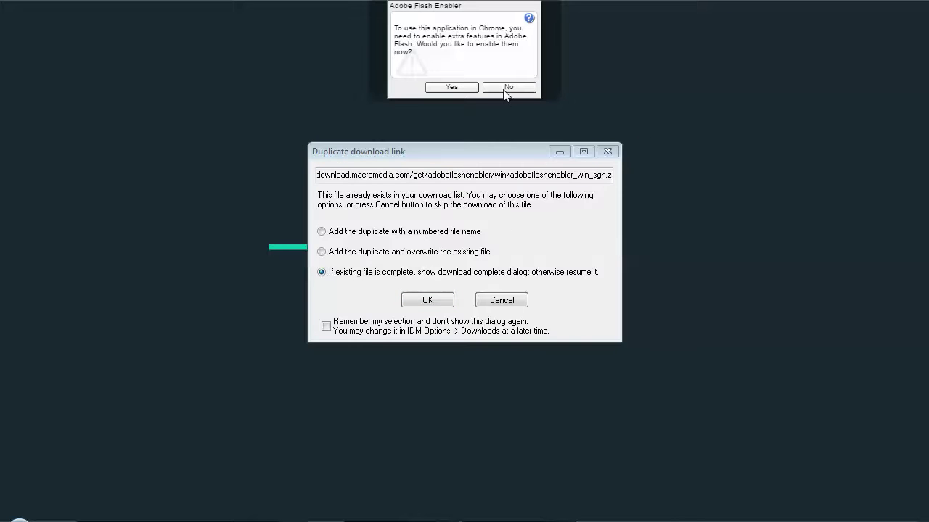
# Decline the Adobe Flash Enabler prompt and cancel IDM's duplicate download.
pyautogui.click(505, 93)
pyautogui.click(514, 303)
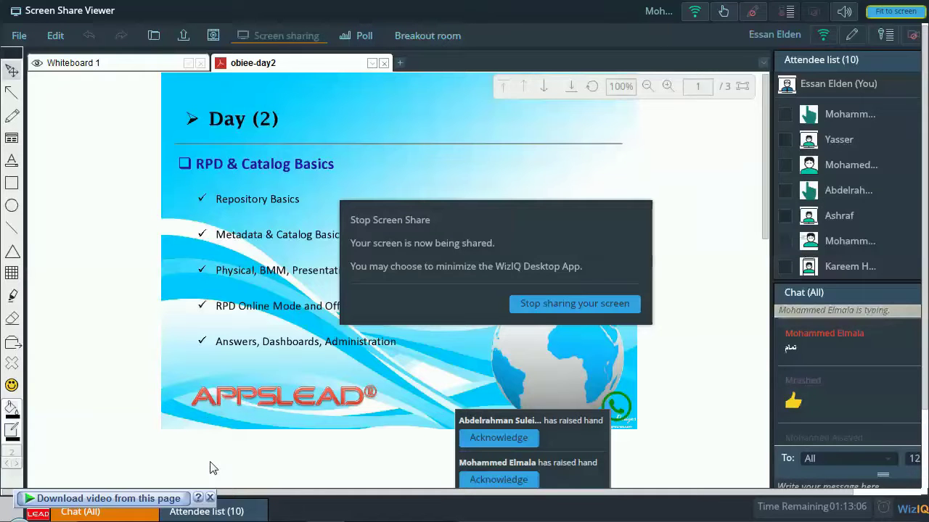
# Reply '1' in the floating class chat, then raise your hand for the teacher.
pyautogui.click(210, 498)
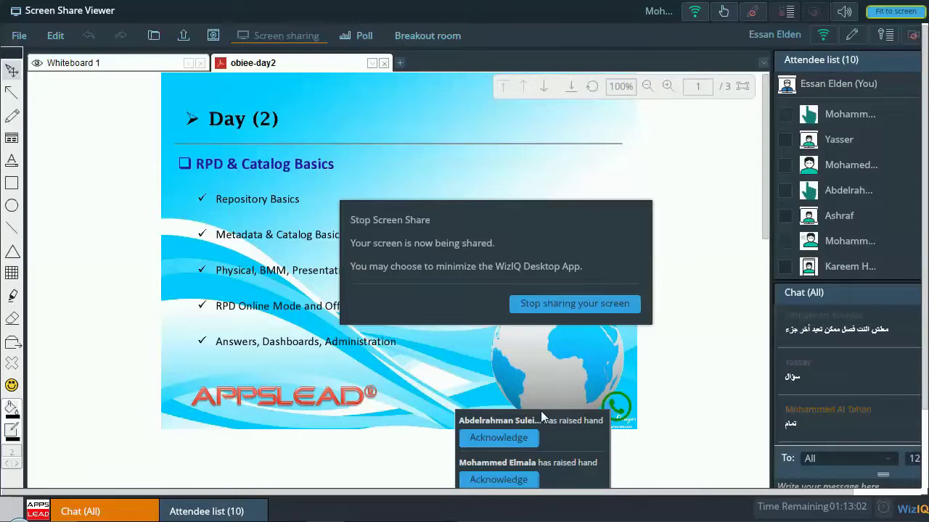
pyautogui.click(154, 512)
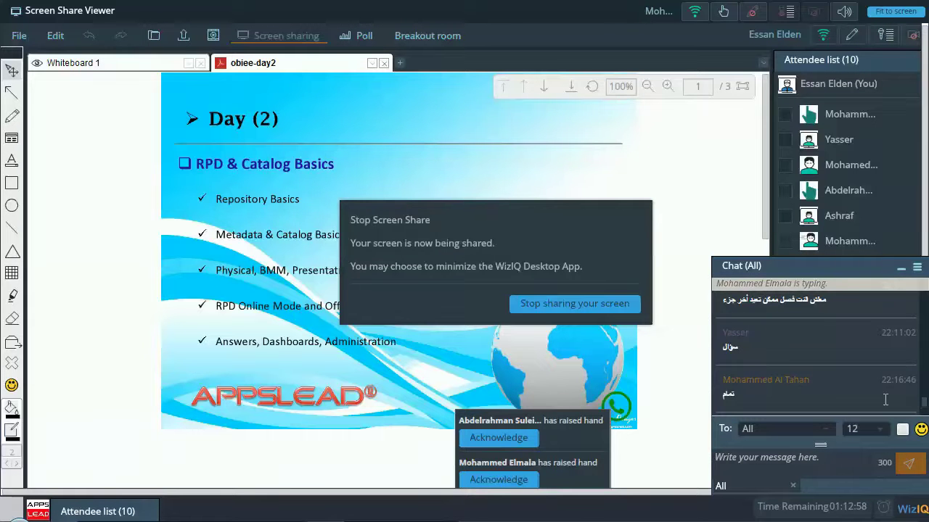
pyautogui.click(810, 465)
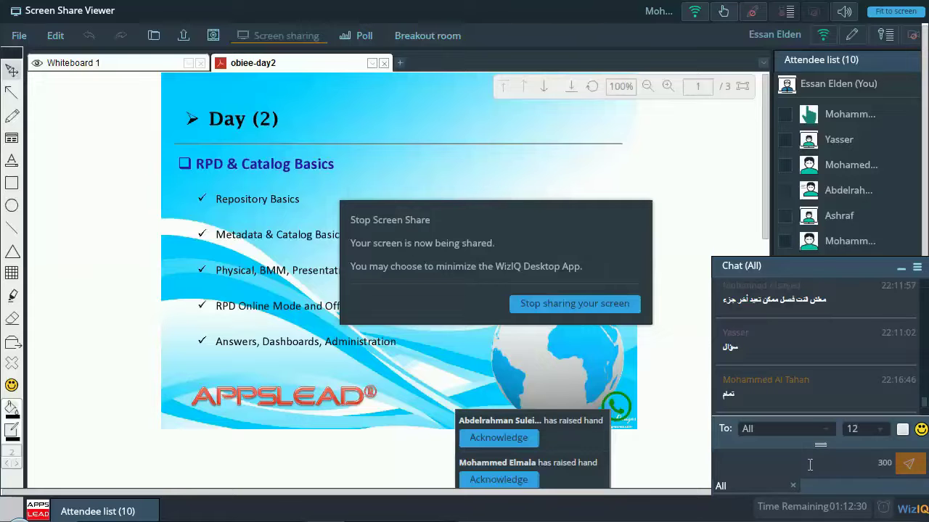
pyautogui.write('1')
pyautogui.press('Return')
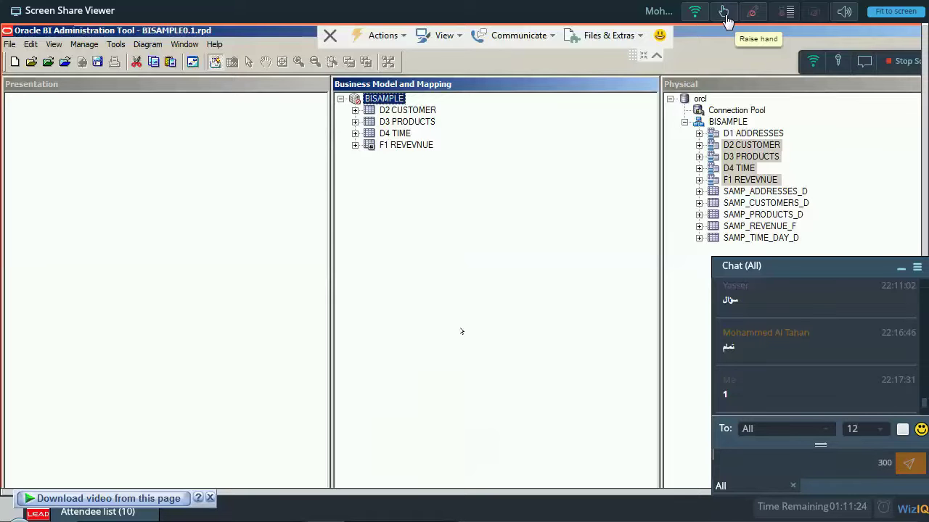
pyautogui.click(725, 16)
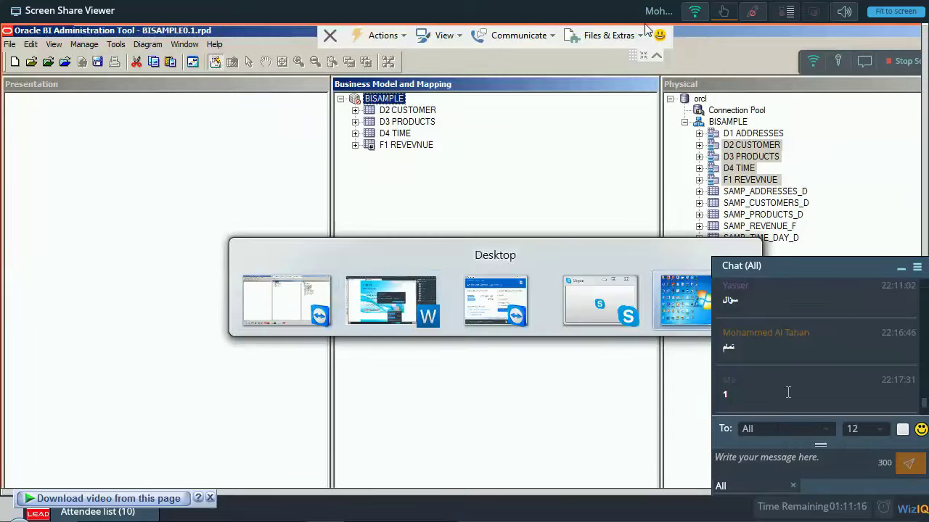
# Minimize and reopen the class chat beside the shared BISAMPLE0.1.rpd repository.
pyautogui.click(901, 276)
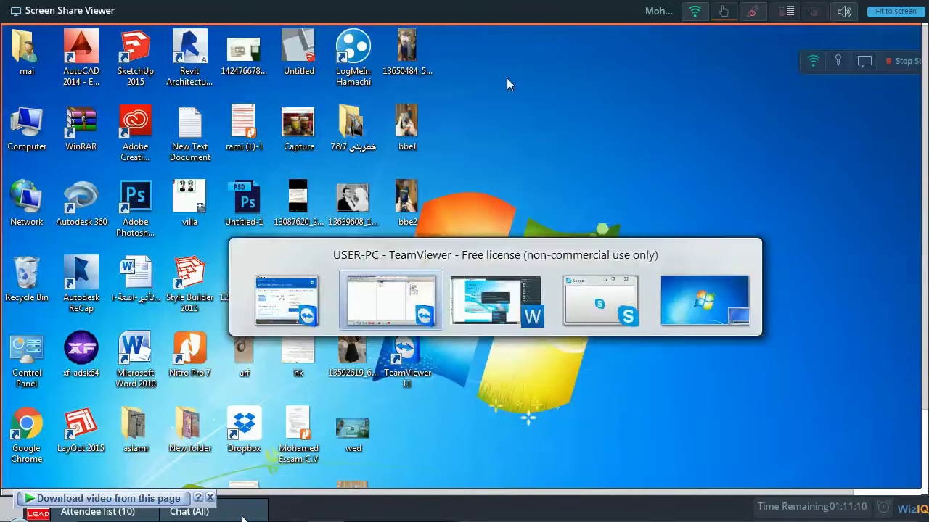
pyautogui.click(244, 517)
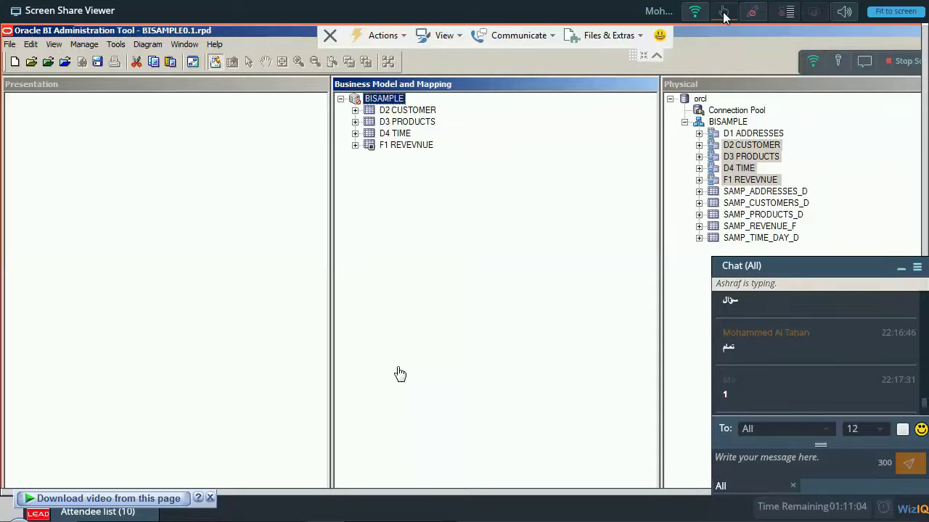
# Post the Arabic reply 'تم' in the class chat and allow the Flash privacy request.
pyautogui.click(865, 65)
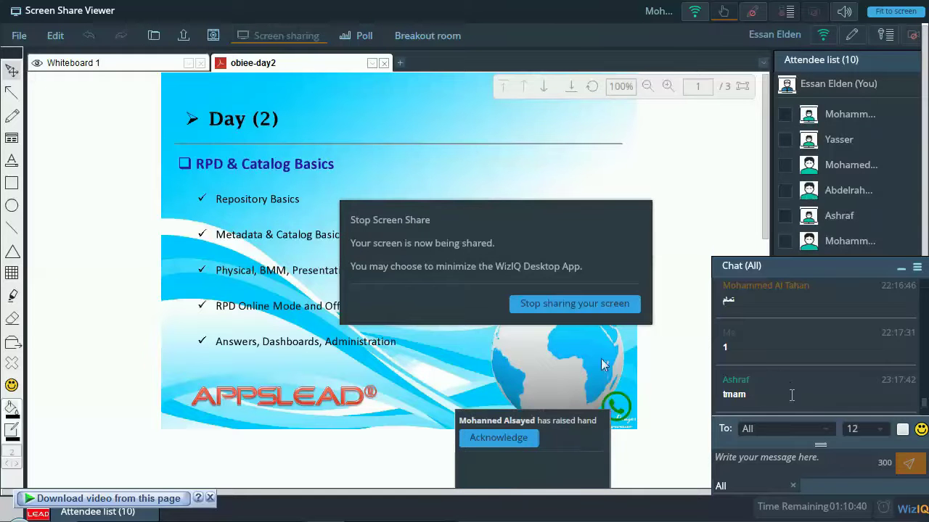
pyautogui.click(800, 457)
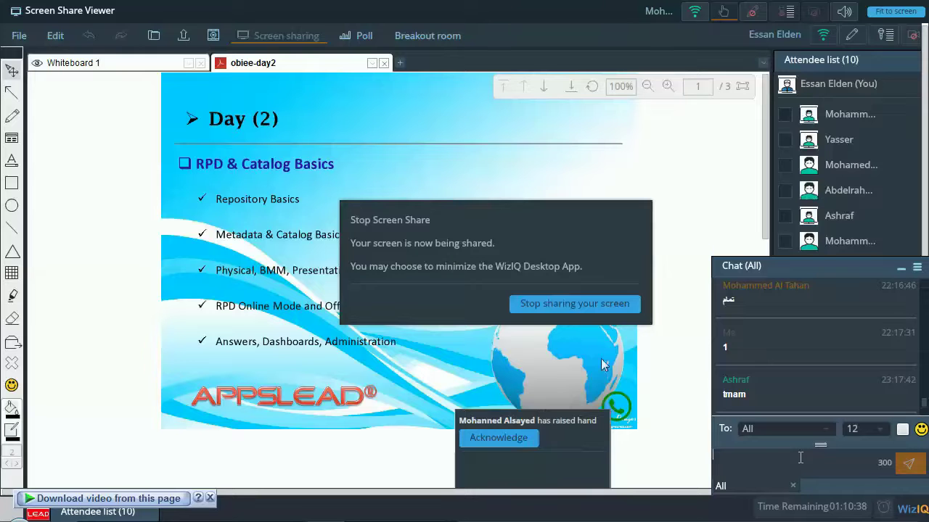
pyautogui.write('تمام')
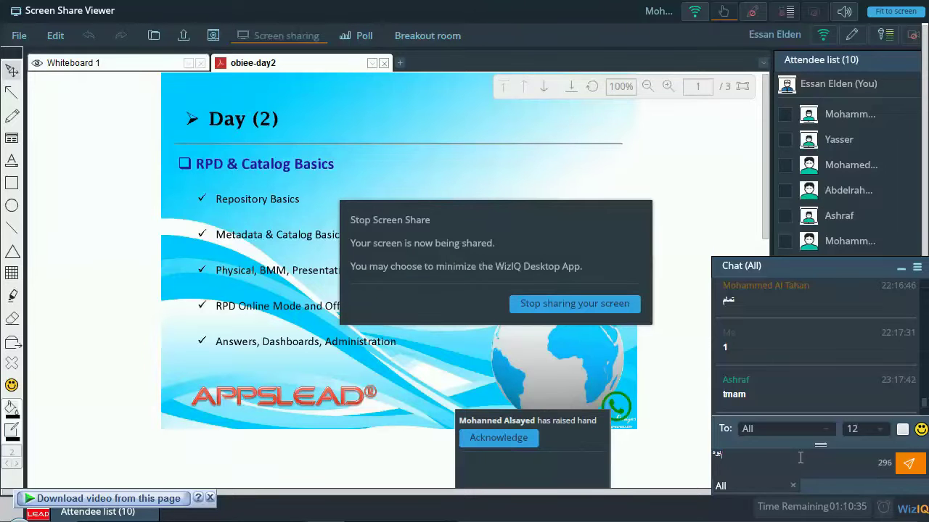
pyautogui.press('Return')
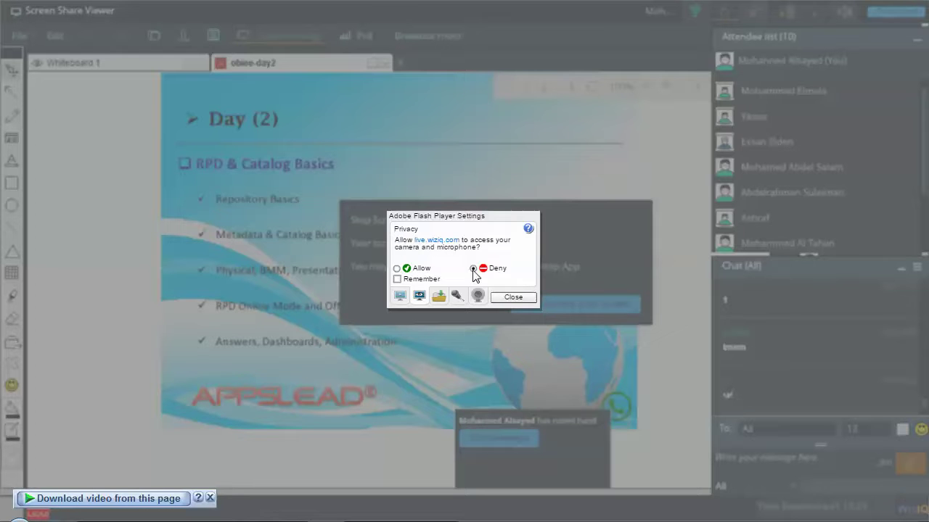
pyautogui.click(402, 270)
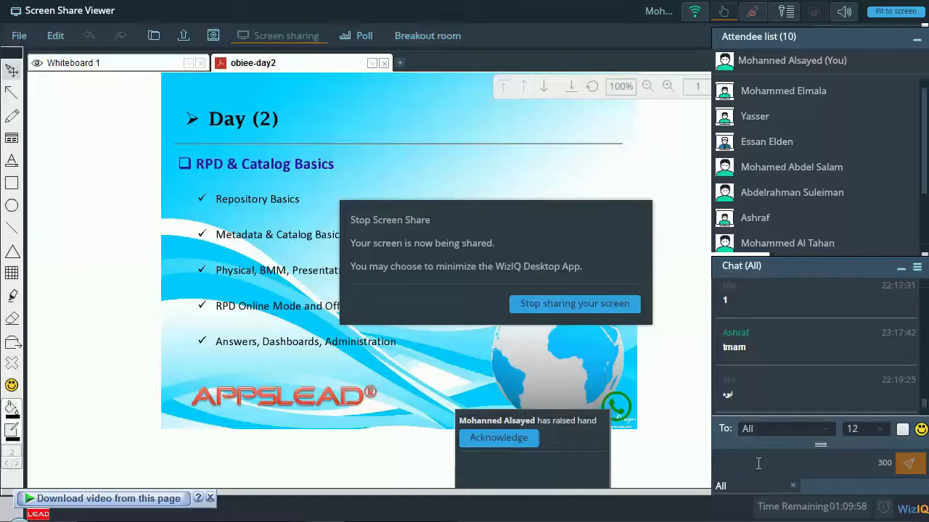
# Toggle the microphone status in Mic Settings, then close the settings.
pyautogui.click(786, 19)
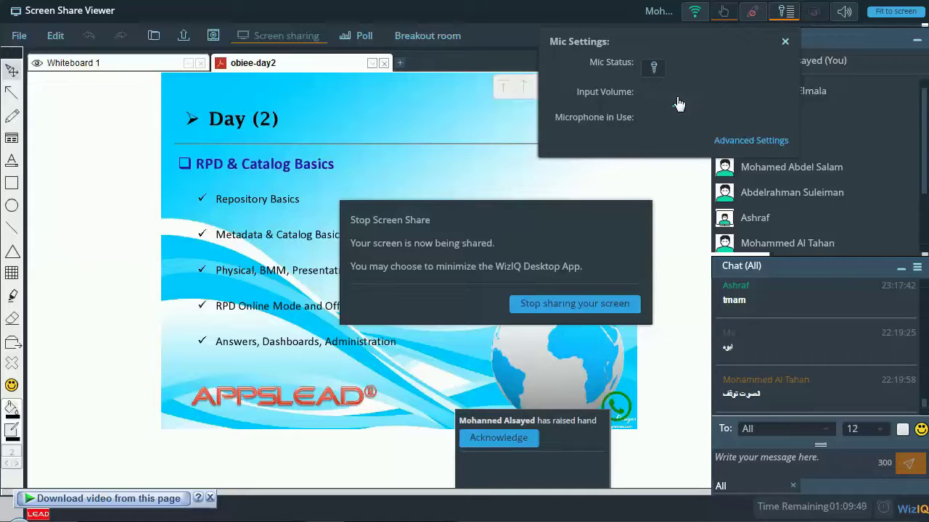
pyautogui.click(655, 70)
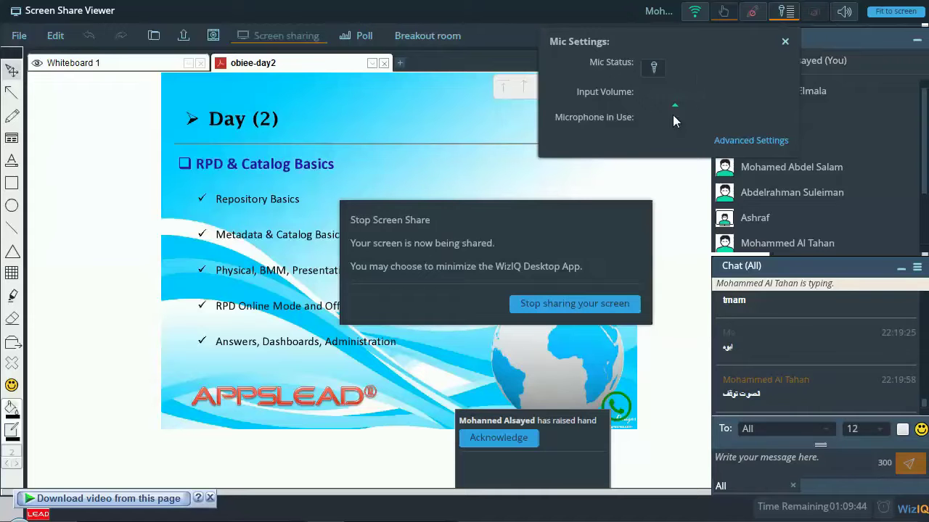
pyautogui.click(784, 44)
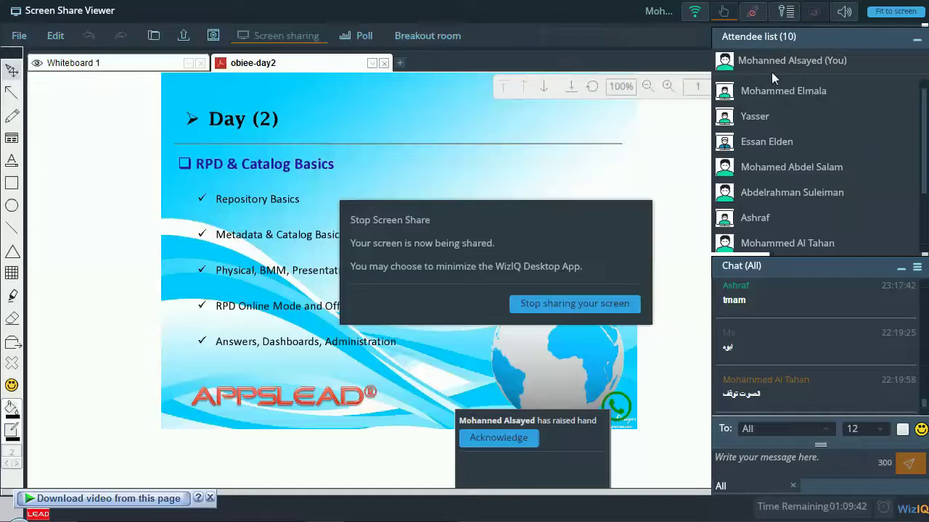
# Post a short Arabic 'OK' reply in the class chat.
pyautogui.click(825, 456)
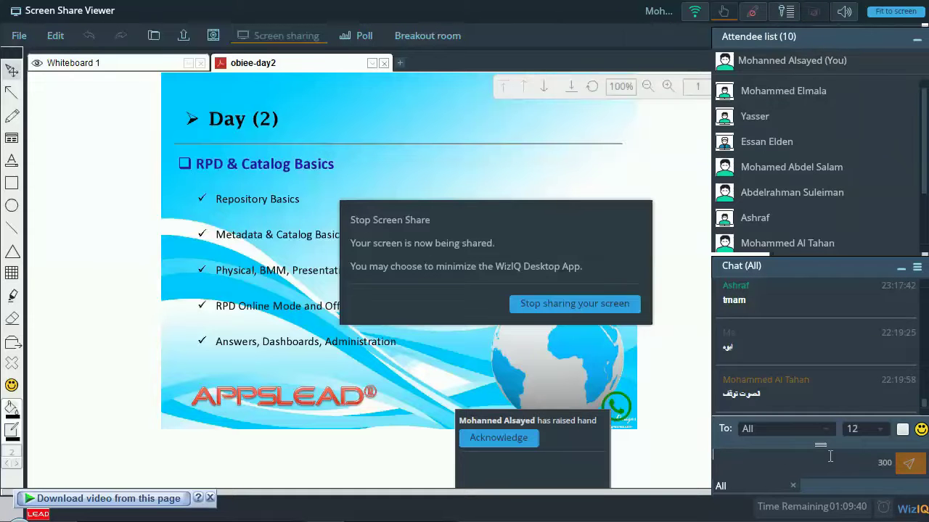
pyautogui.write('لاك')
pyautogui.press('Return')
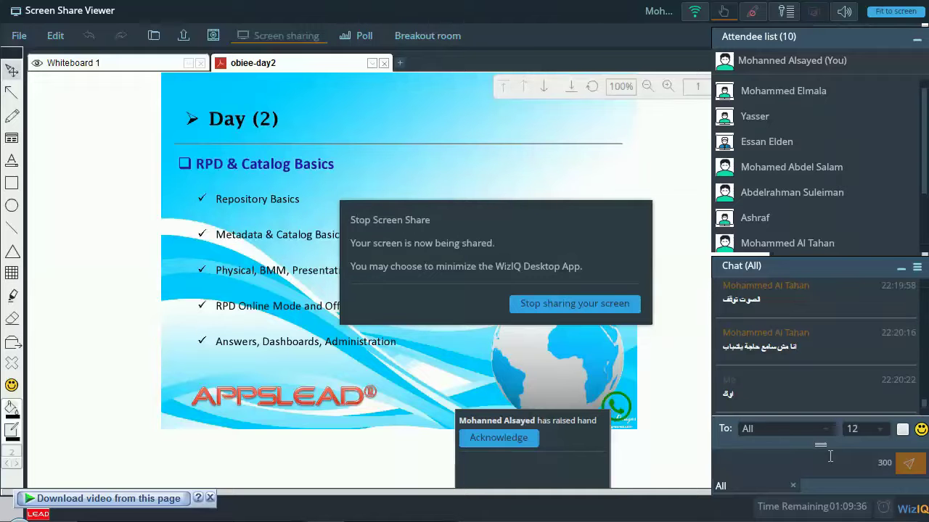
# Replace the Arabic draft with 'the relation should be done between aliases only ?' and send it.
pyautogui.write('ال')
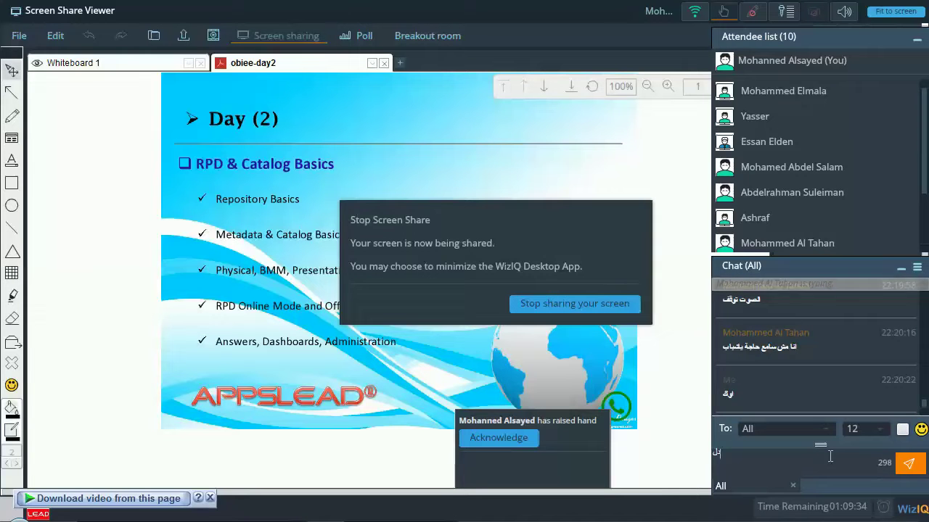
pyautogui.write('وقتي')
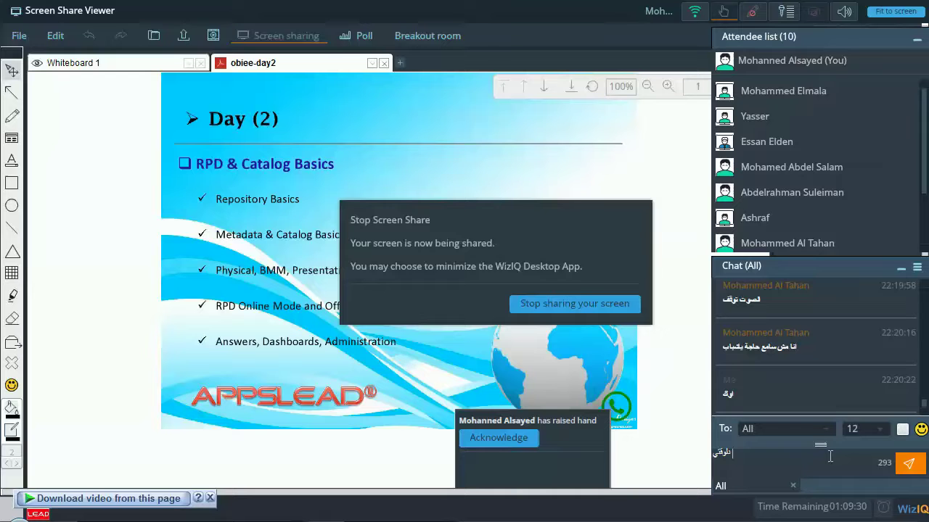
pyautogui.press('BackSpace')
pyautogui.press('BackSpace')
pyautogui.press('BackSpace')
pyautogui.press('BackSpace')
pyautogui.press('BackSpace')
pyautogui.press('BackSpace')
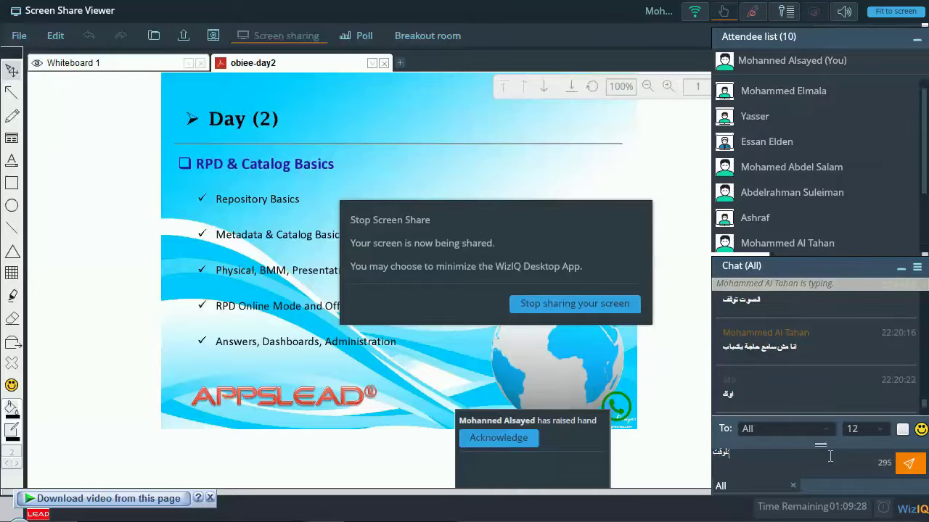
pyautogui.write('the')
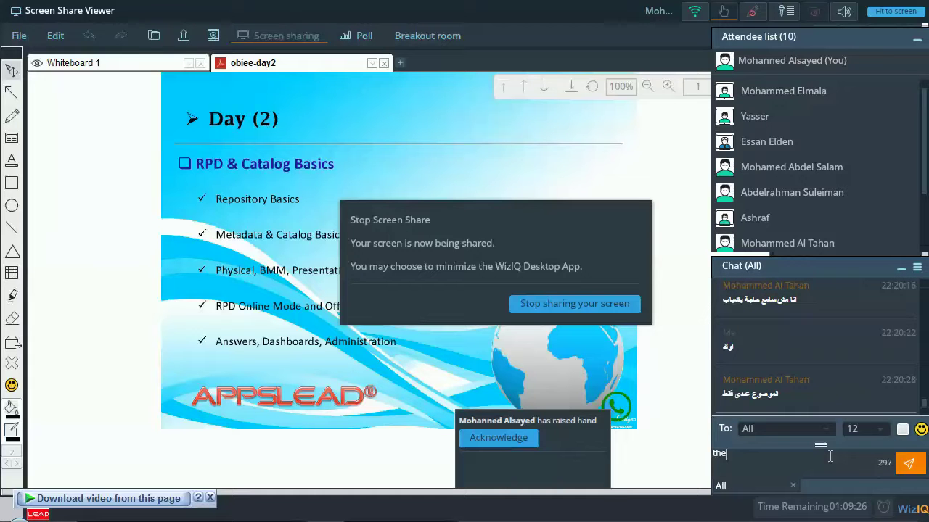
pyautogui.write(' relation should')
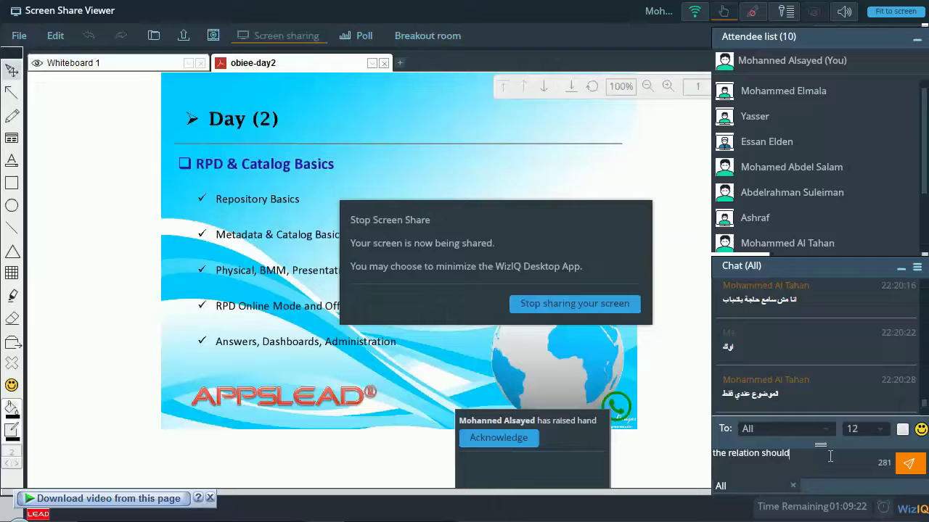
pyautogui.write(' be done')
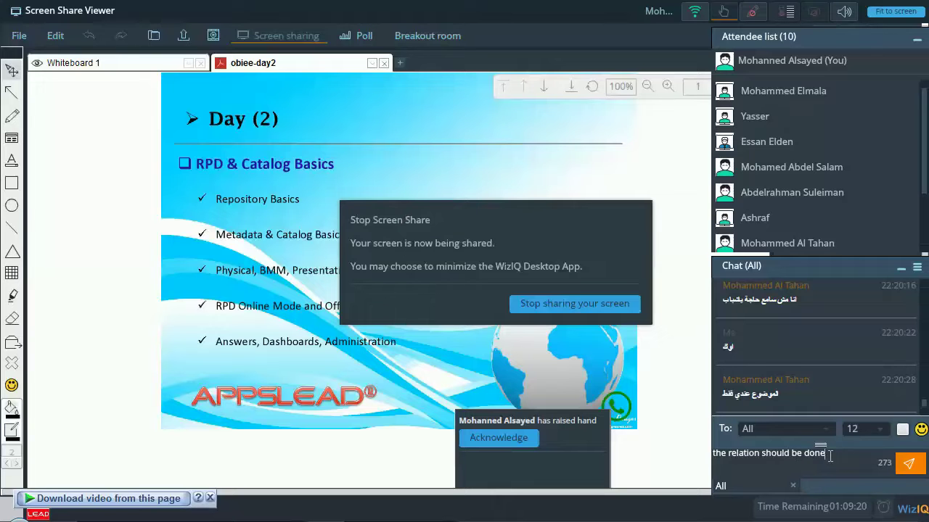
pyautogui.write(' between aliases only ?')
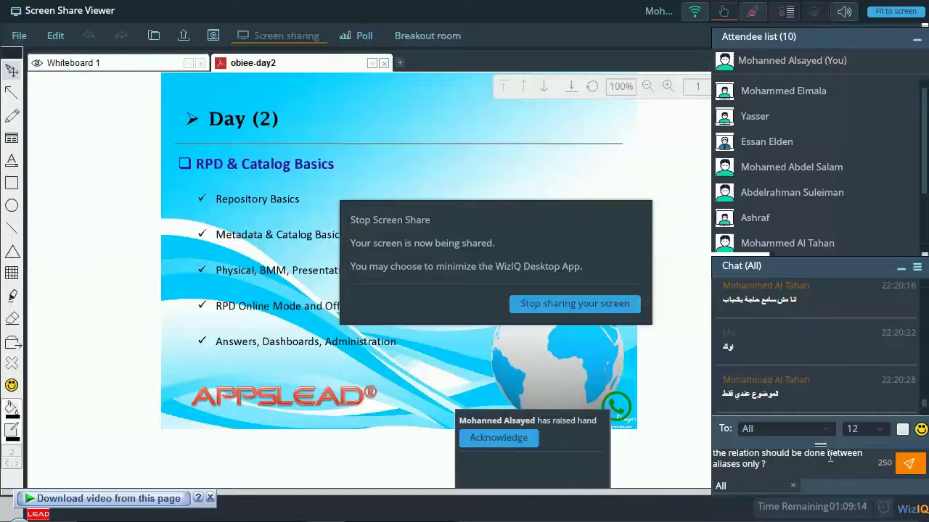
pyautogui.press('Return')
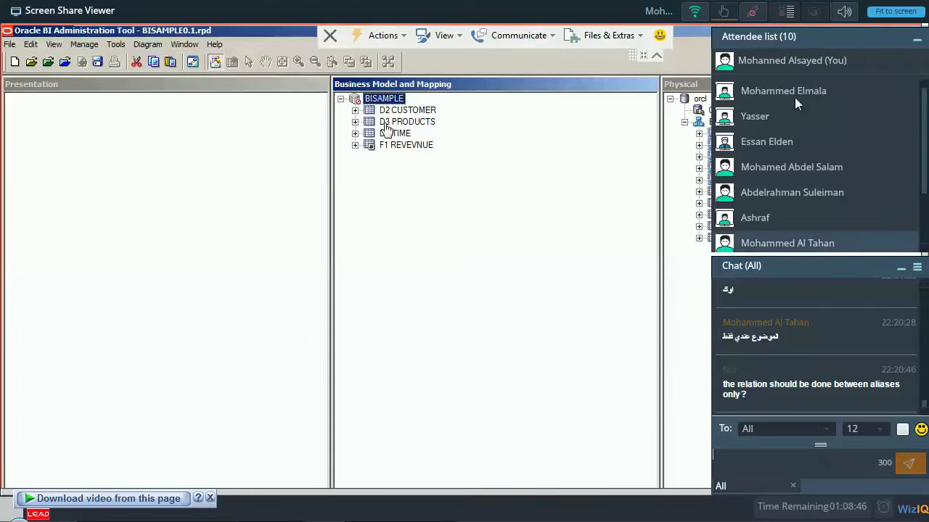
# Minimize the attendee list panel.
pyautogui.click(918, 45)
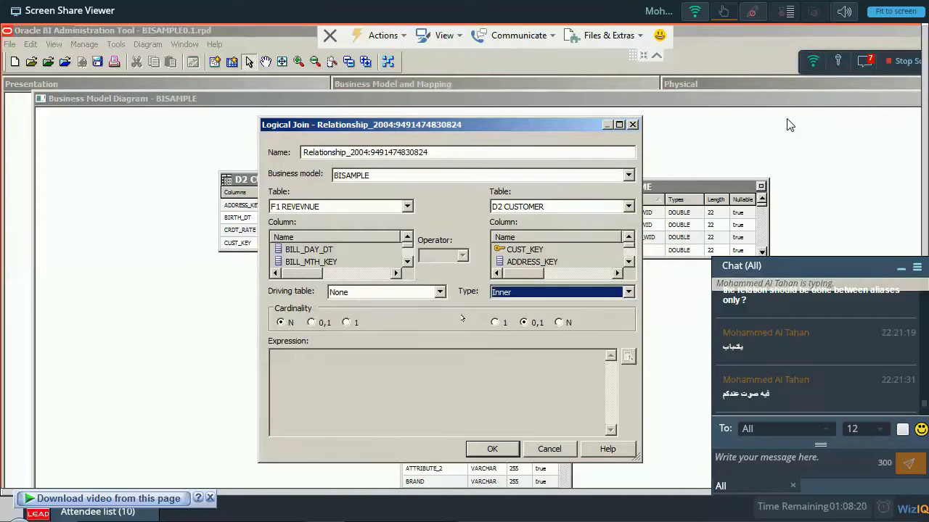
pyautogui.click(768, 458)
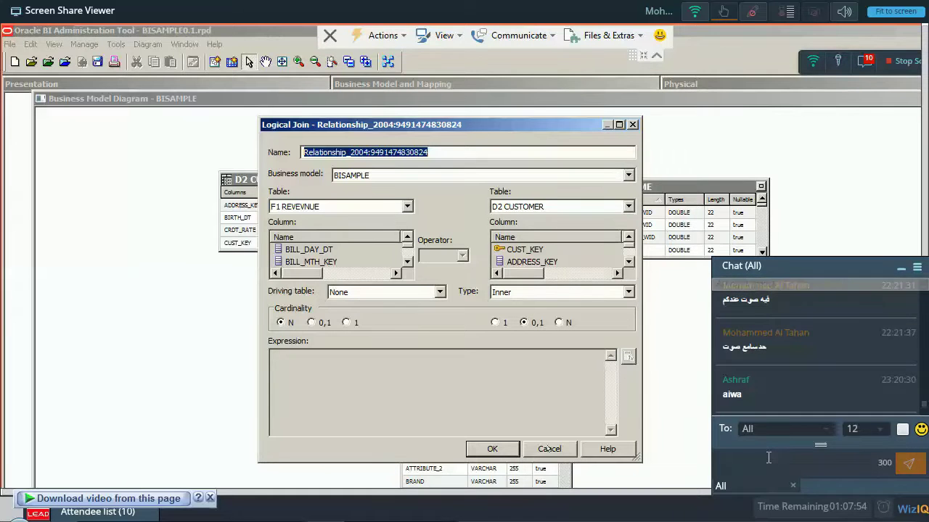
pyautogui.press('Return')
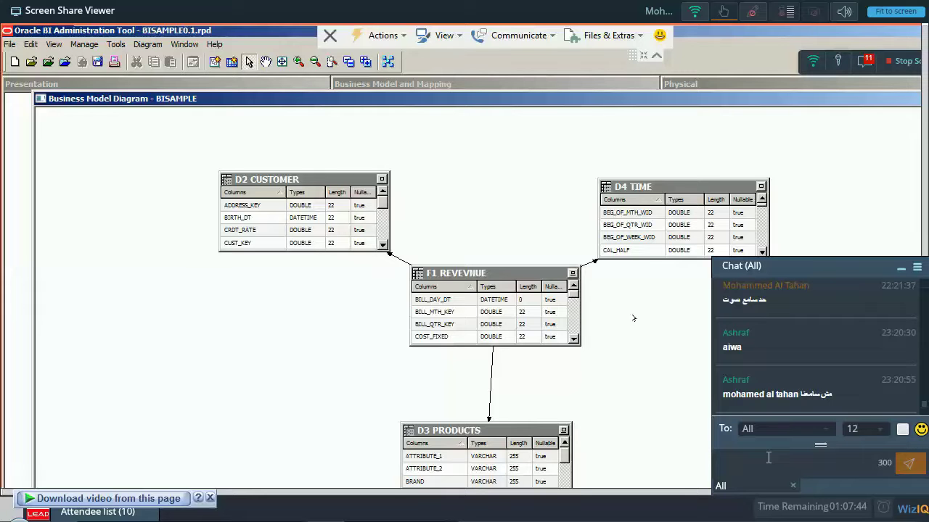
# Send 'the base tables come with its relations, that's why we create only for aliases ?' to chat.
pyautogui.write('the base tab')
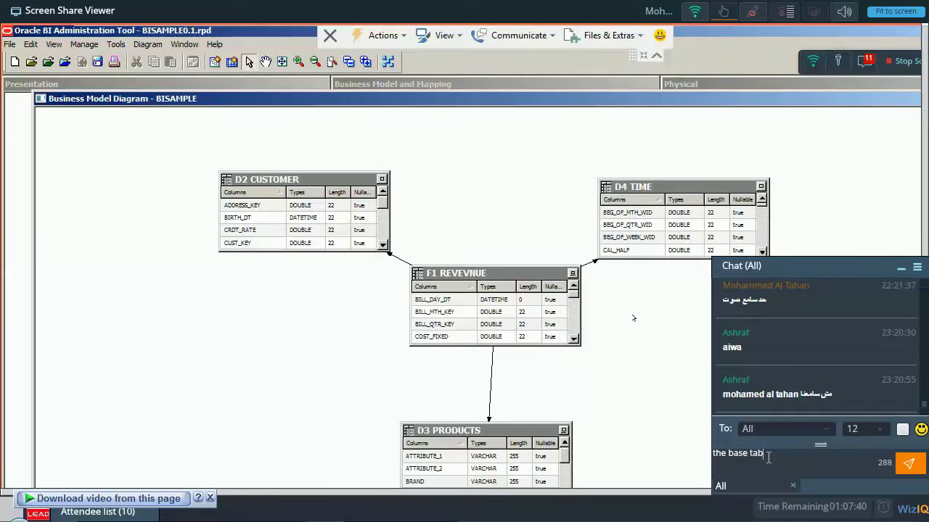
pyautogui.write('les come with its relations, that')
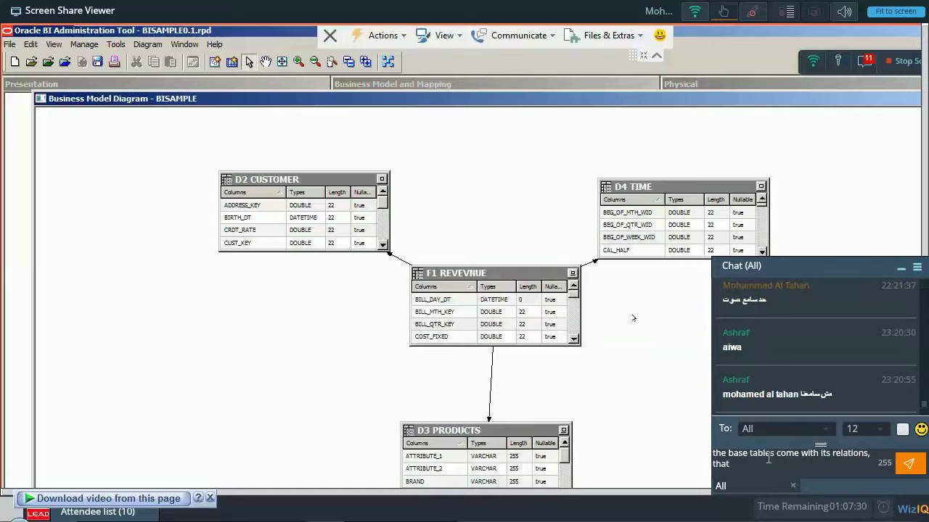
pyautogui.write("'s why we create ")
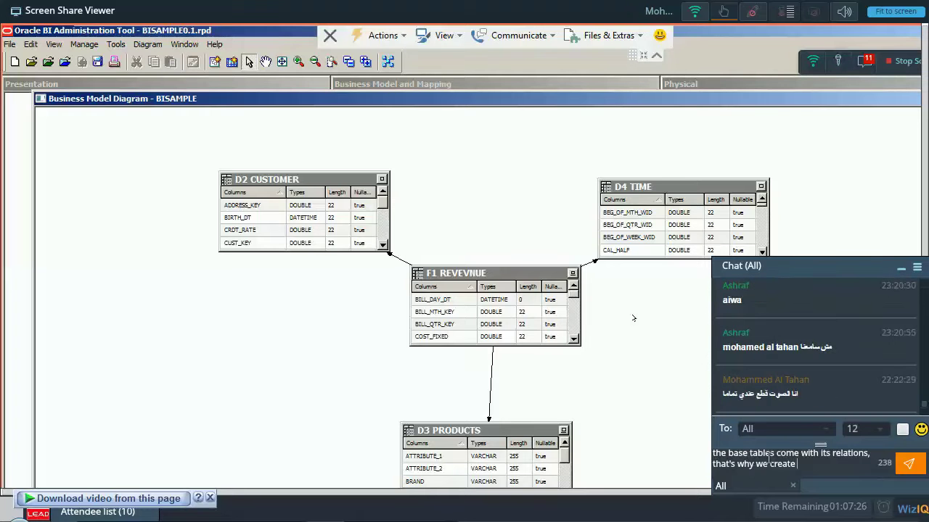
pyautogui.write('only for aliases ?')
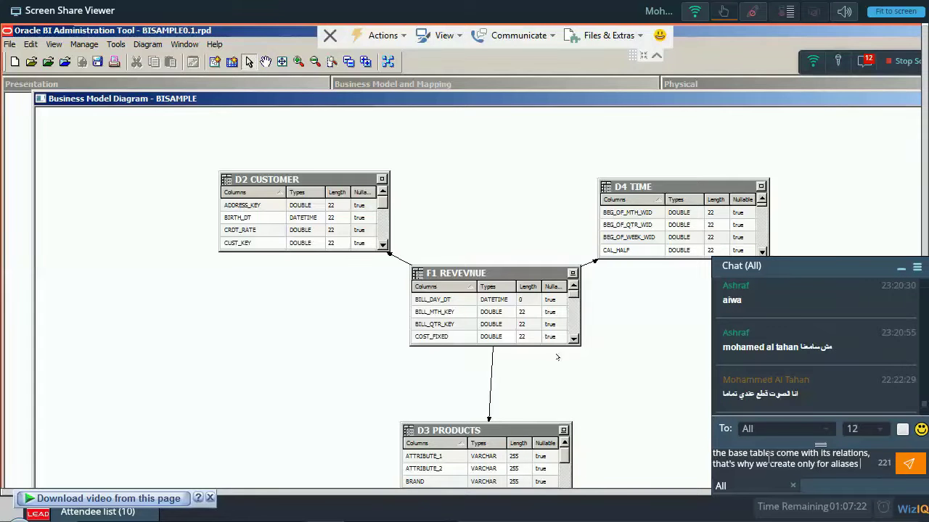
pyautogui.press('Return')
pyautogui.click(864, 64)
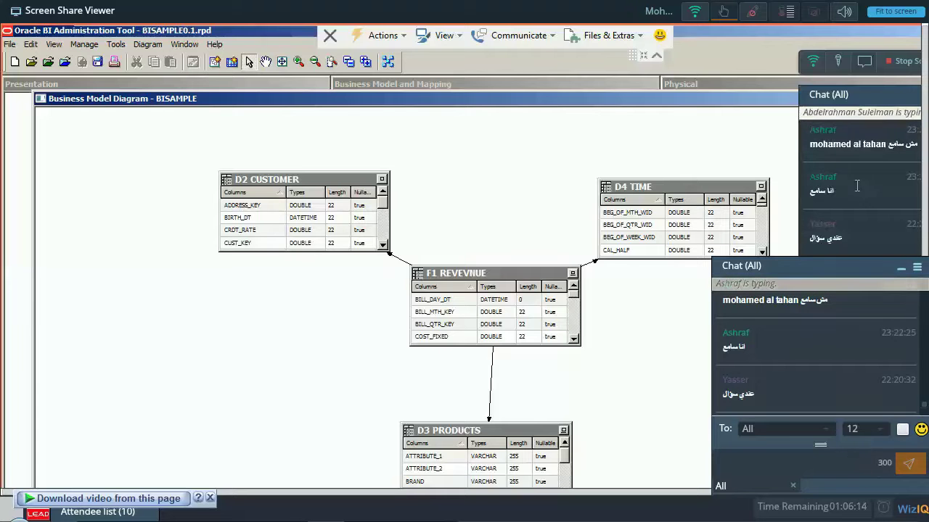
pyautogui.click(861, 518)
# Adjust the OBIEE Class browser tab's volume in the volume mixer, then close it.
pyautogui.click(798, 507)
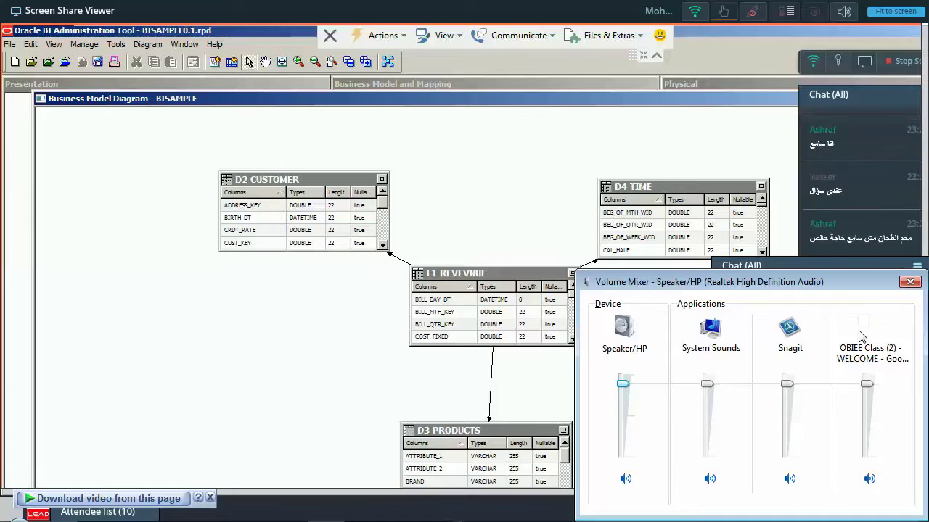
pyautogui.hotkey('alt', 'Tab')
pyautogui.moveTo(868, 384)
pyautogui.mouseDown()
pyautogui.moveTo(869, 401)
pyautogui.moveTo(867, 372)
pyautogui.mouseUp()
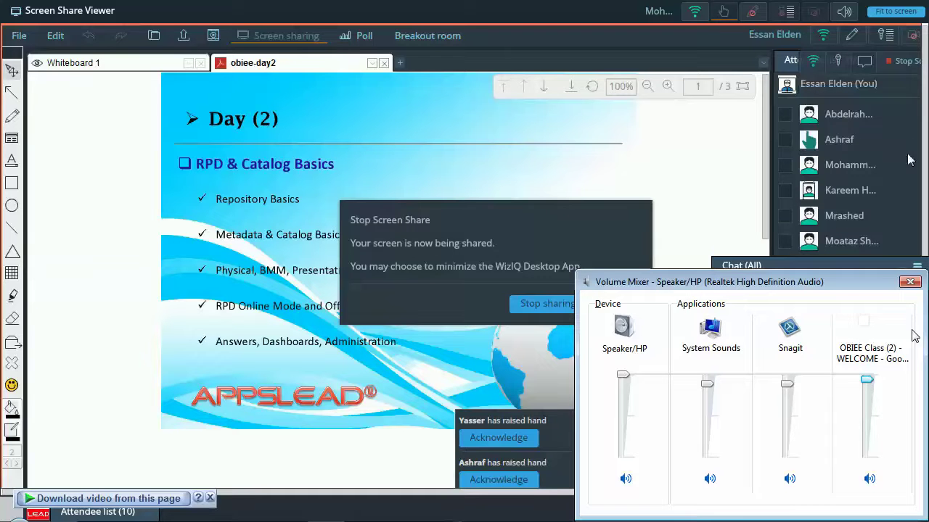
pyautogui.click(910, 283)
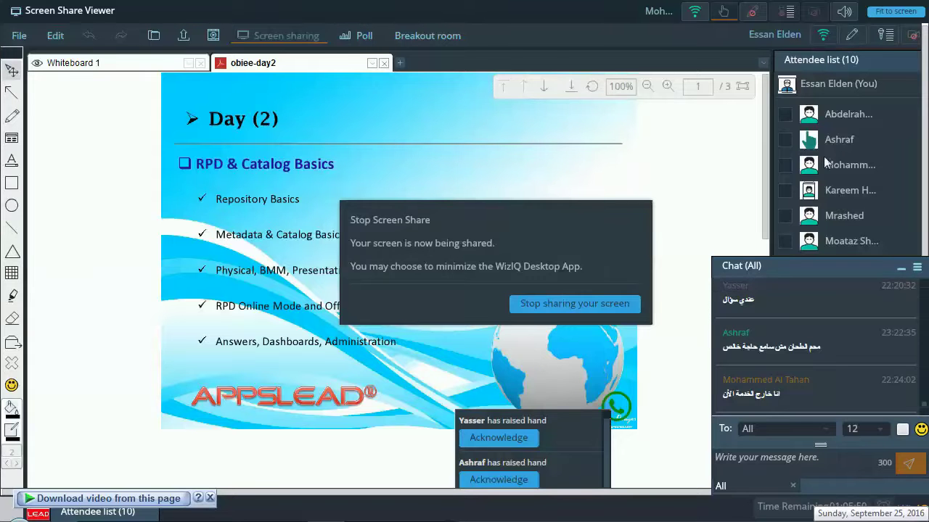
# Dismiss the attendee info and taskbar menu, then dock the chat under the attendee list.
pyautogui.click(816, 165)
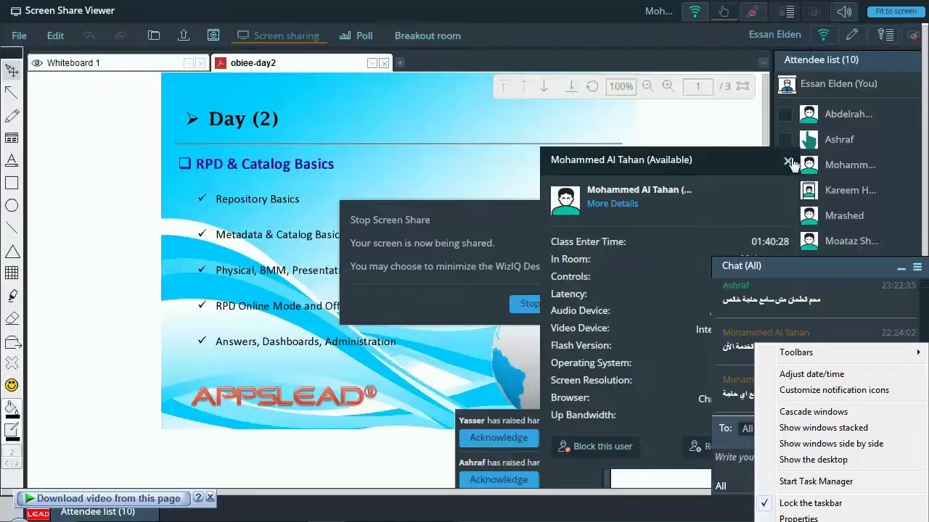
pyautogui.click(770, 501)
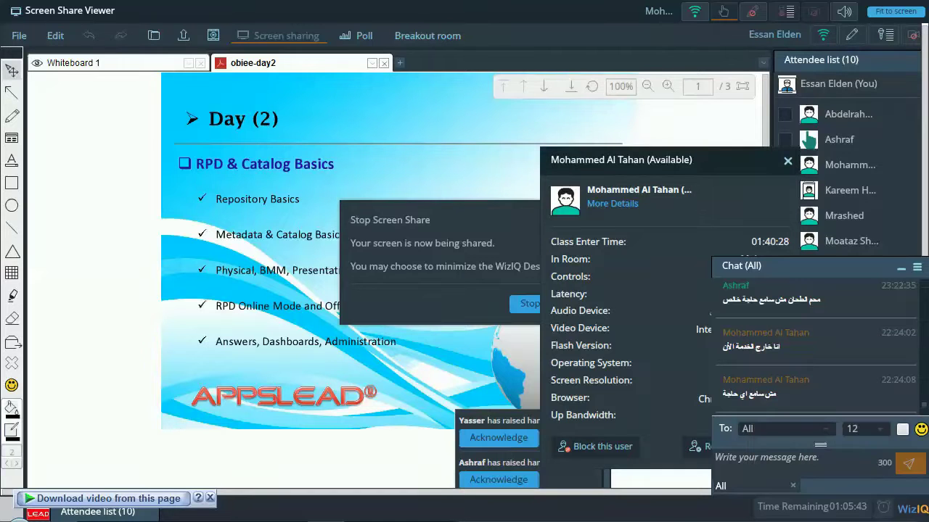
pyautogui.click(849, 465)
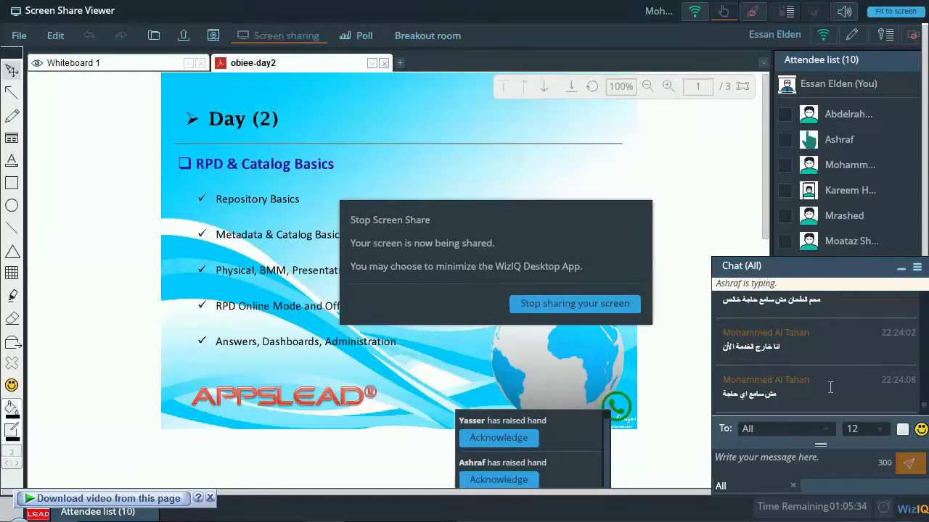
pyautogui.scroll(-2, 886, 332)
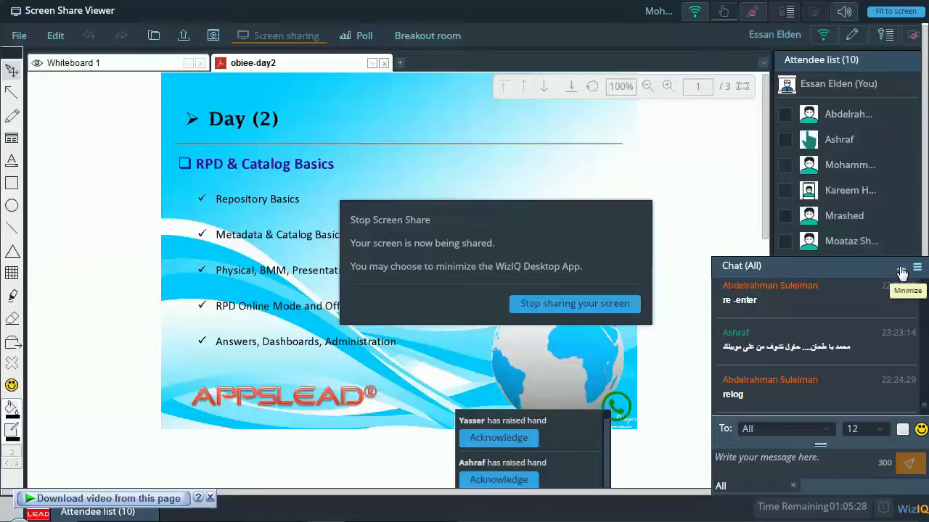
pyautogui.click(900, 271)
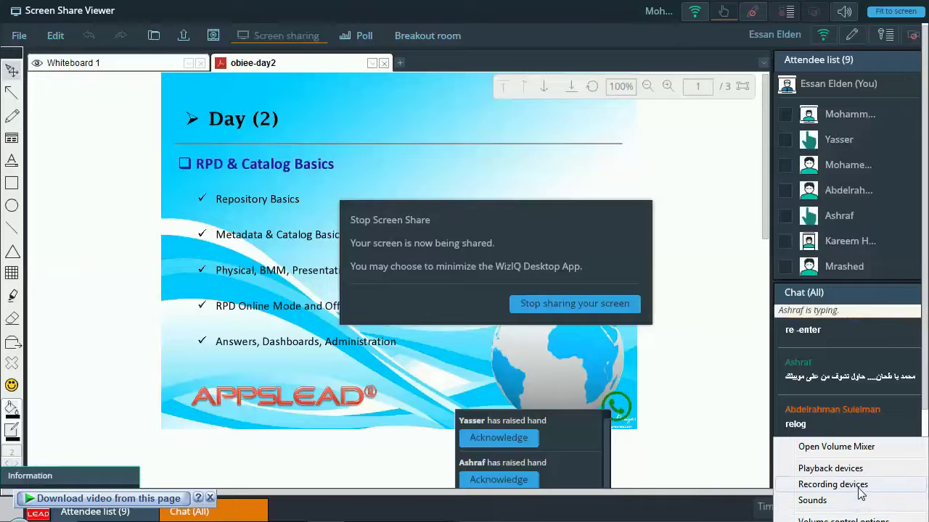
# Select the Realtek microphone under Recording devices and open its speech recognition configuration.
pyautogui.click(860, 492)
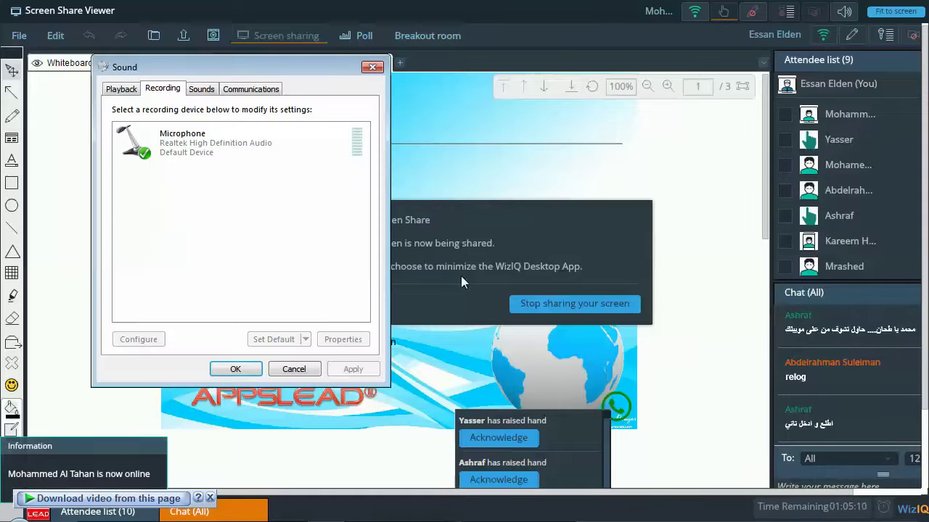
pyautogui.click(232, 152)
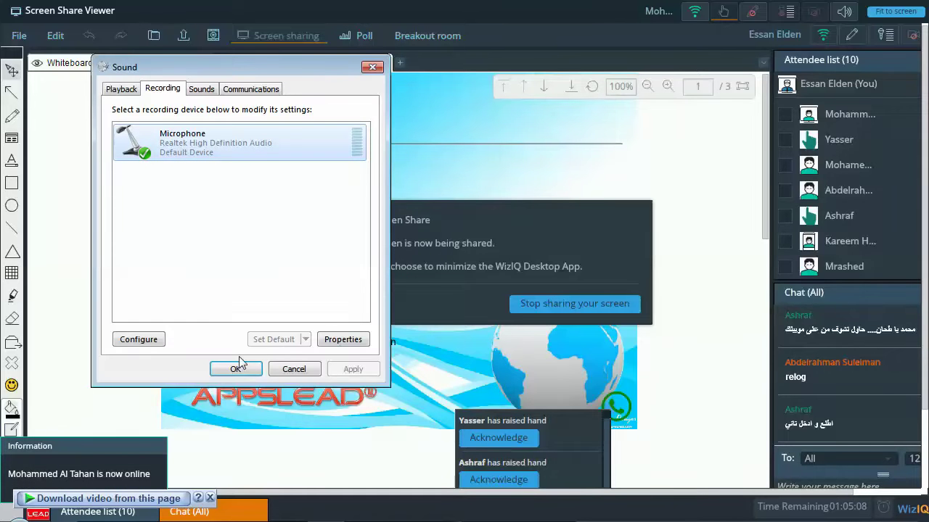
pyautogui.click(156, 342)
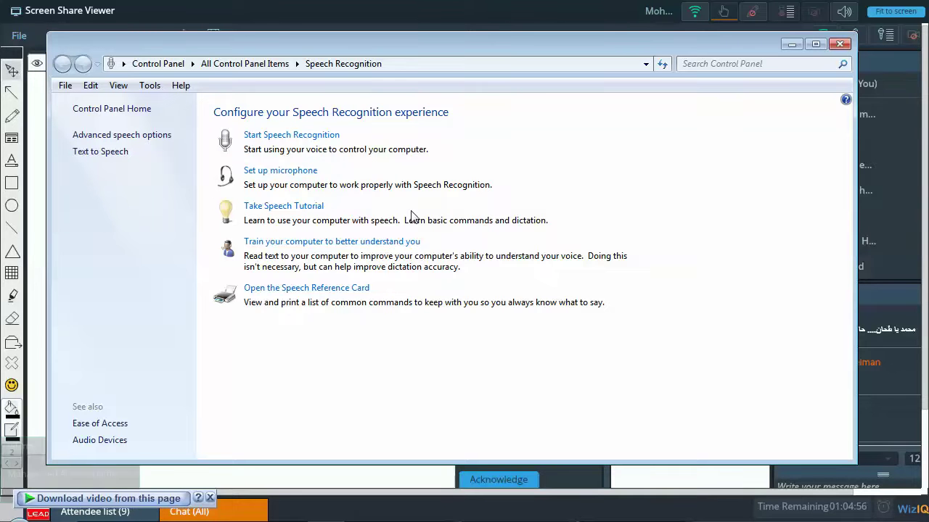
# Run the microphone setup wizard as Headset Microphone through to Finish, then close Speech Recognition.
pyautogui.click(308, 175)
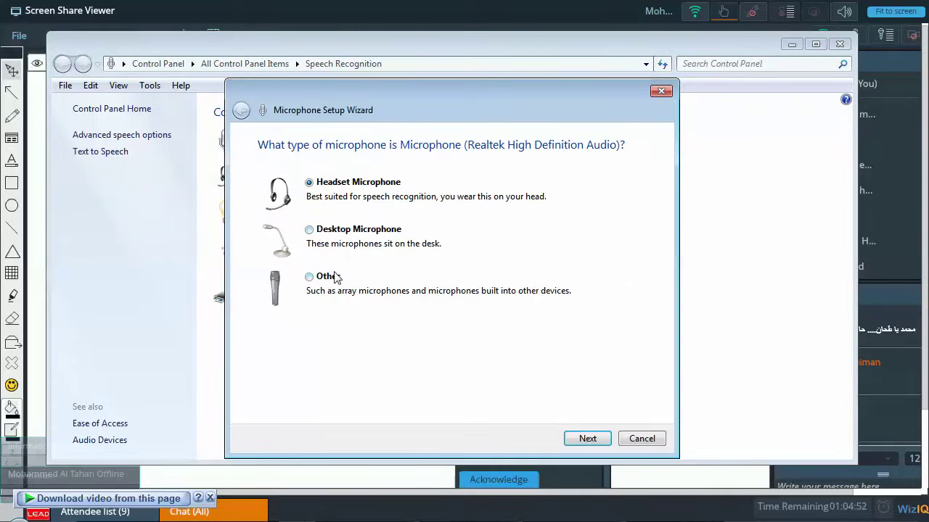
pyautogui.click(588, 439)
pyautogui.click(592, 439)
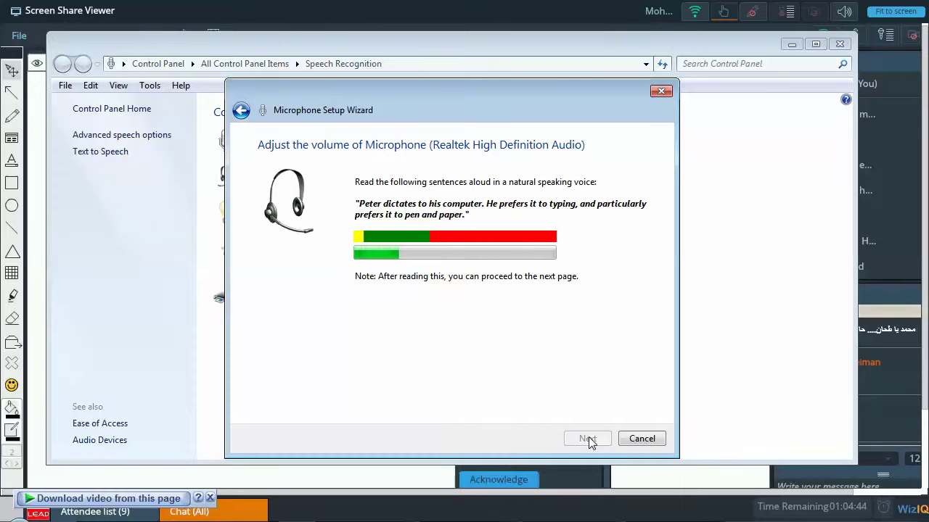
pyautogui.click(589, 438)
pyautogui.click(589, 439)
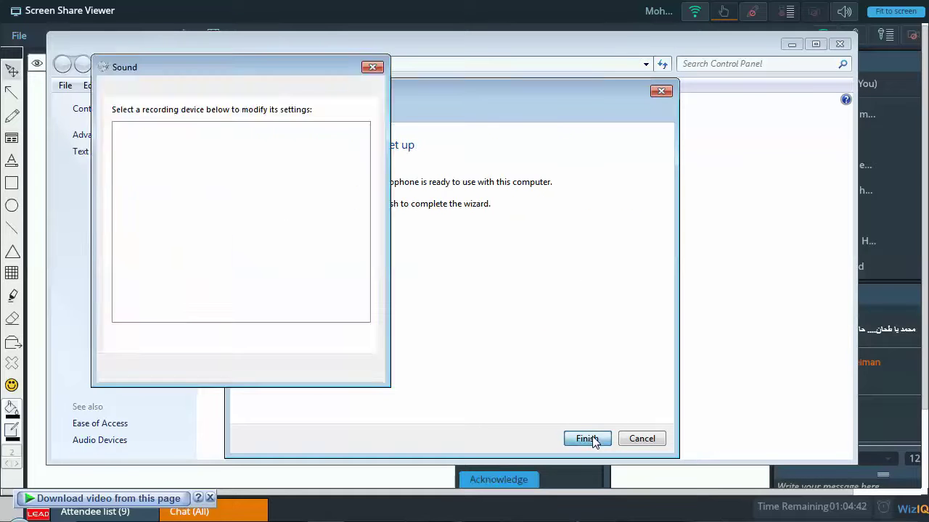
pyautogui.click(839, 45)
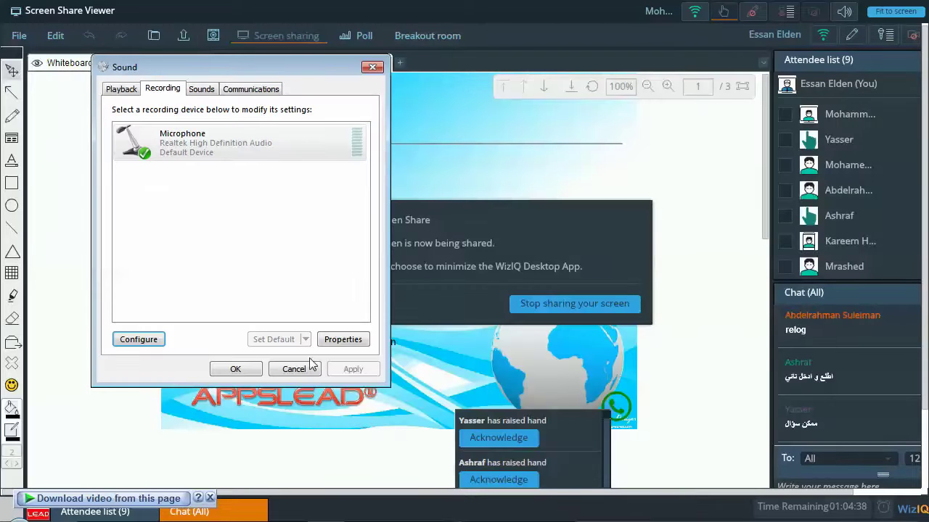
# Set the microphone's Device usage to 'Use this device (enable)' and close the Sound settings.
pyautogui.click(342, 340)
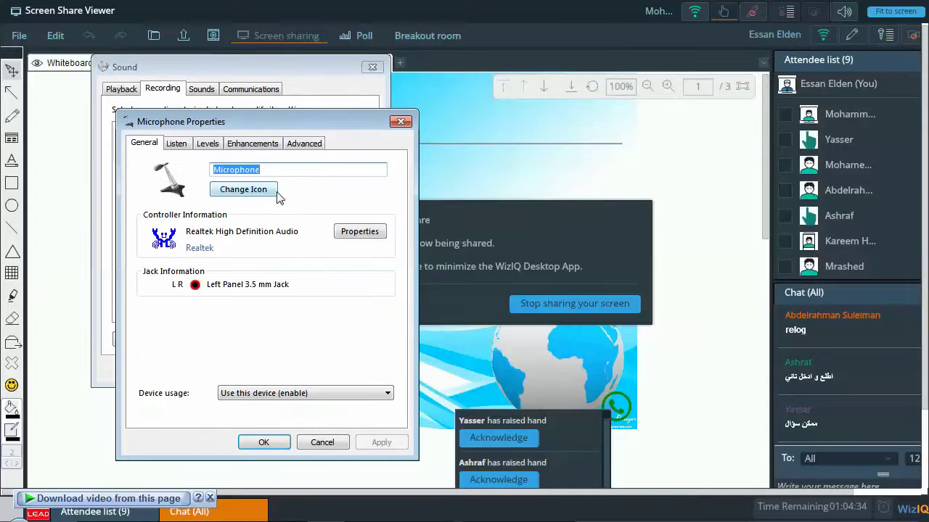
pyautogui.click(281, 394)
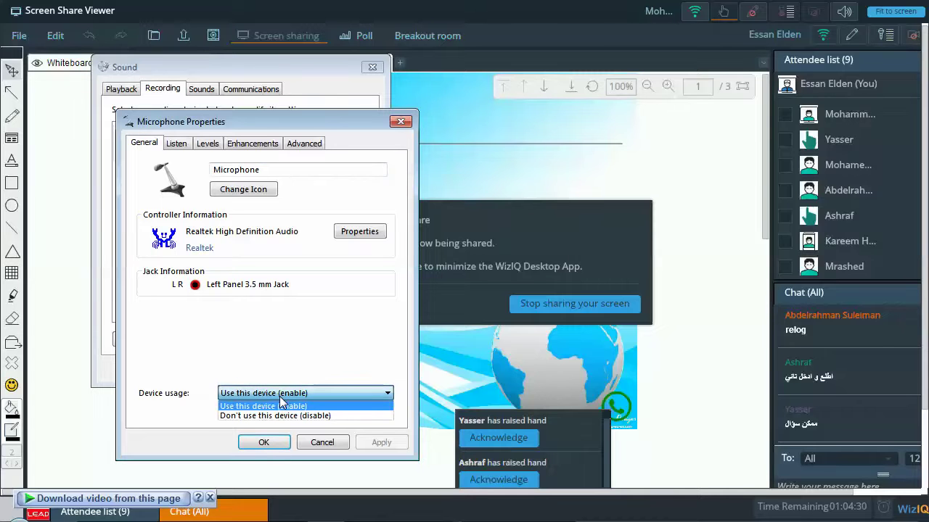
pyautogui.click(281, 405)
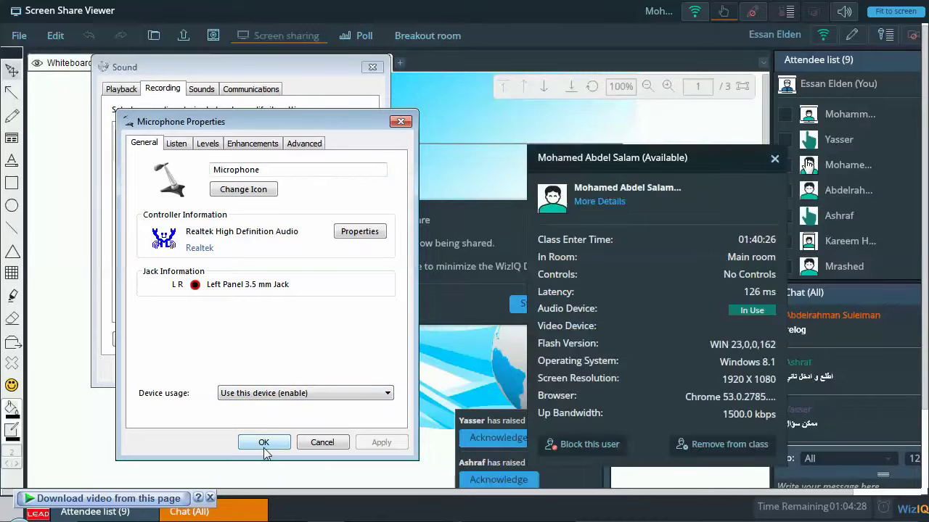
pyautogui.click(263, 446)
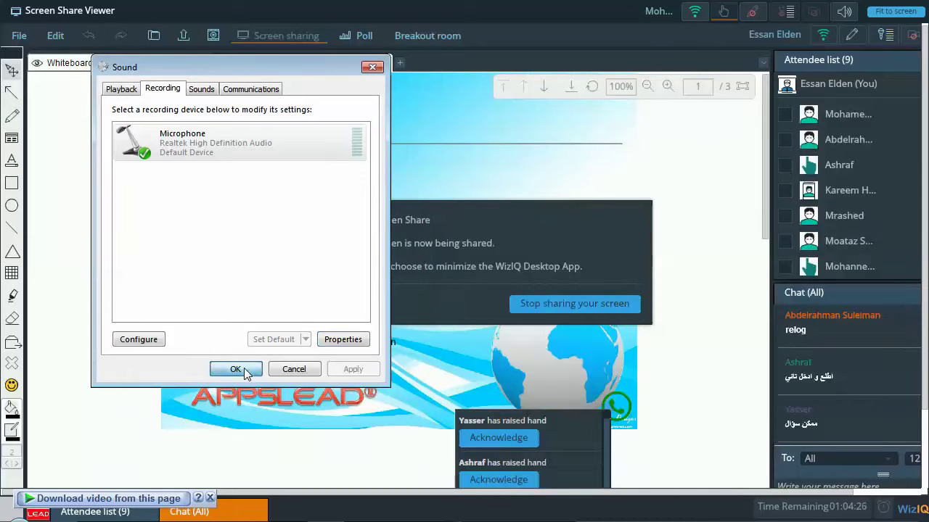
pyautogui.click(249, 370)
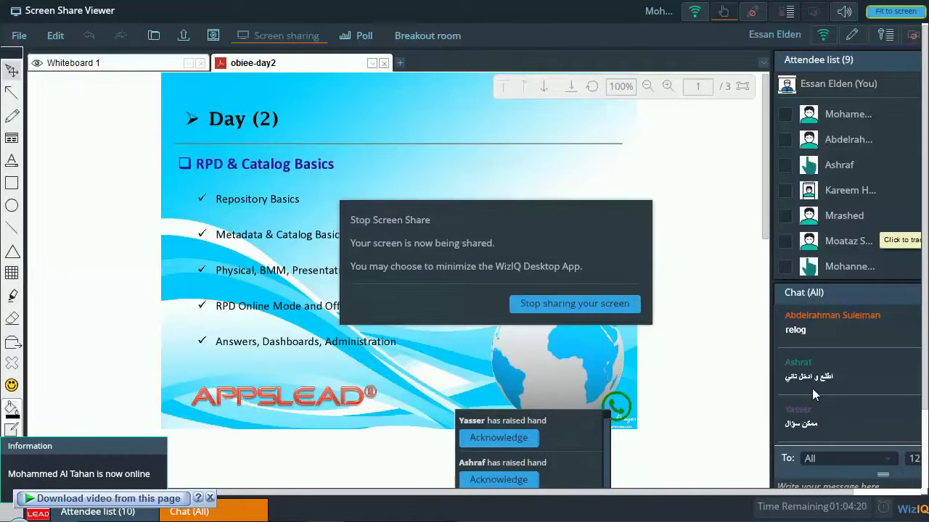
pyautogui.scroll(-1, 812, 388)
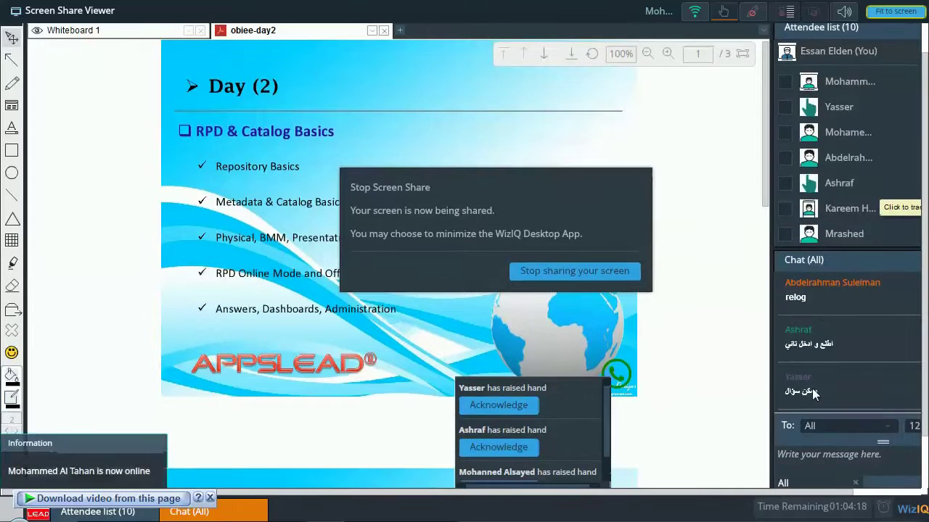
pyautogui.scroll(1, 812, 388)
pyautogui.scroll(-2, 812, 388)
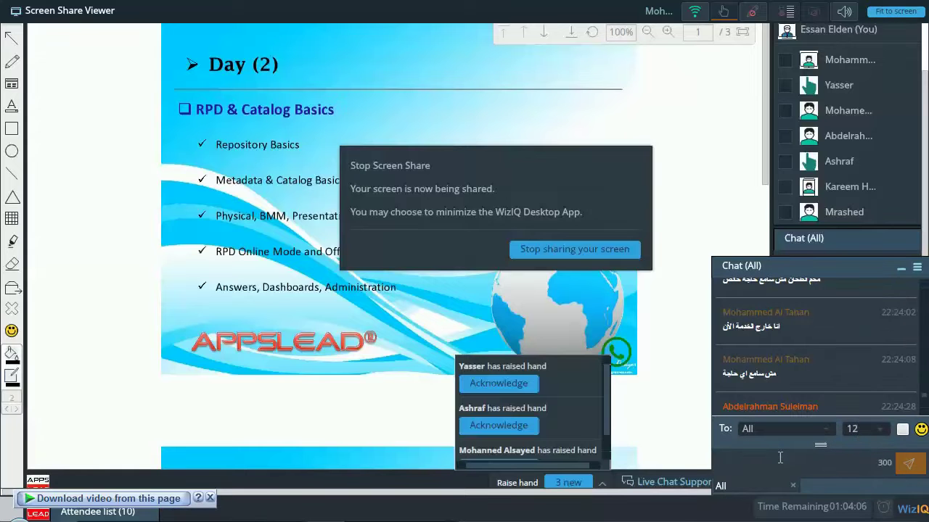
# Send the chat message 'ممكن اجرب المايك تاني معلش' asking everyone to retest the mic.
pyautogui.click(780, 457)
pyautogui.write('ا')
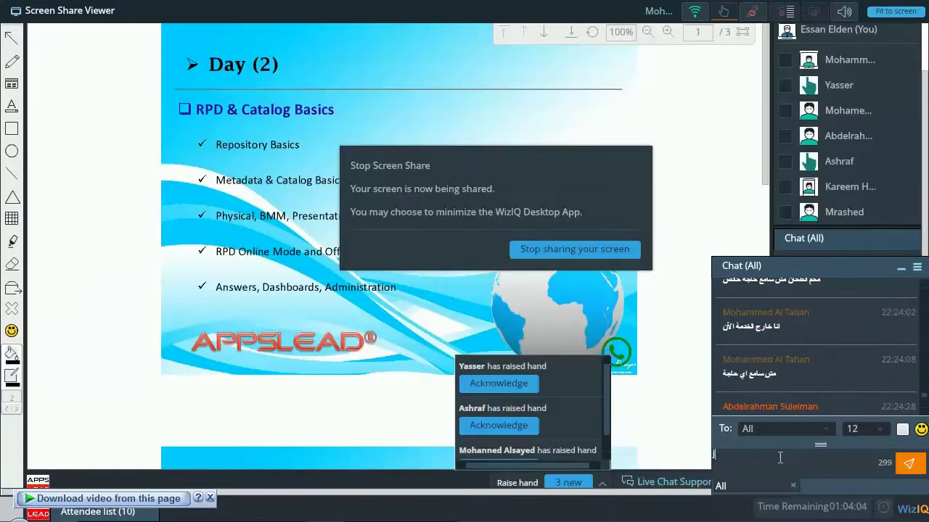
pyautogui.press('BackSpace')
pyautogui.press('BackSpace')
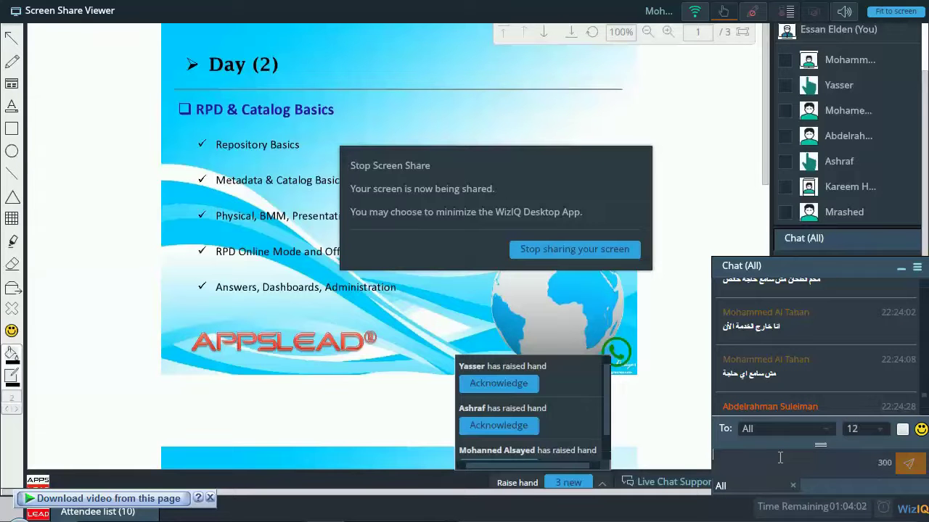
pyautogui.write('ك')
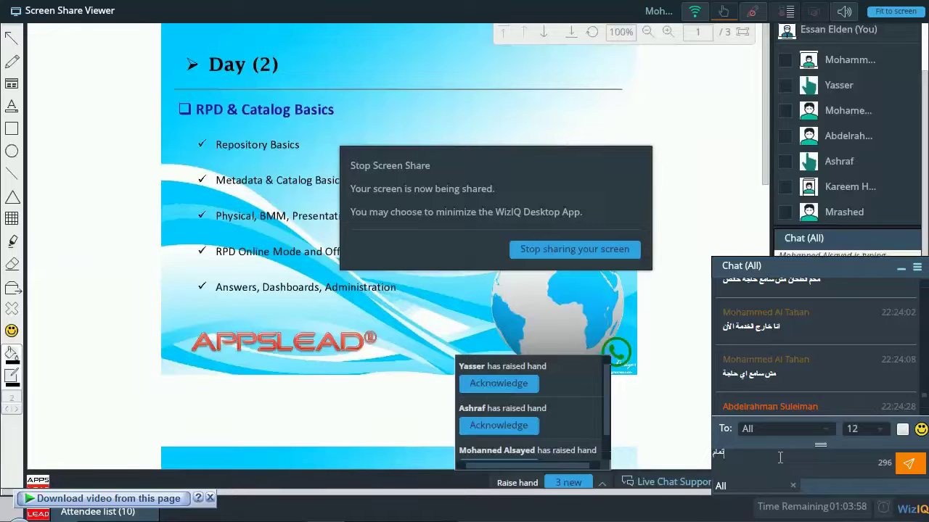
pyautogui.press('BackSpace')
pyautogui.press('BackSpace')
pyautogui.write('ممكن اجر')
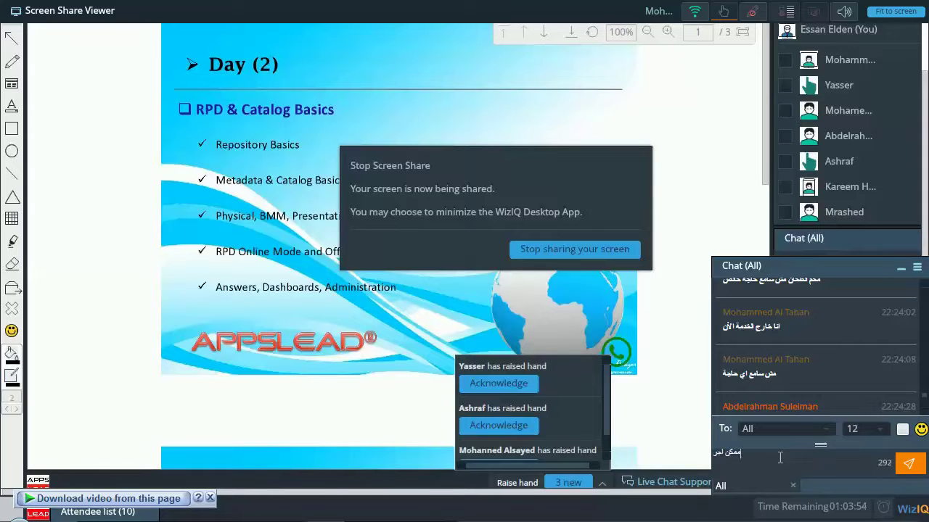
pyautogui.write('ب المايك تاني')
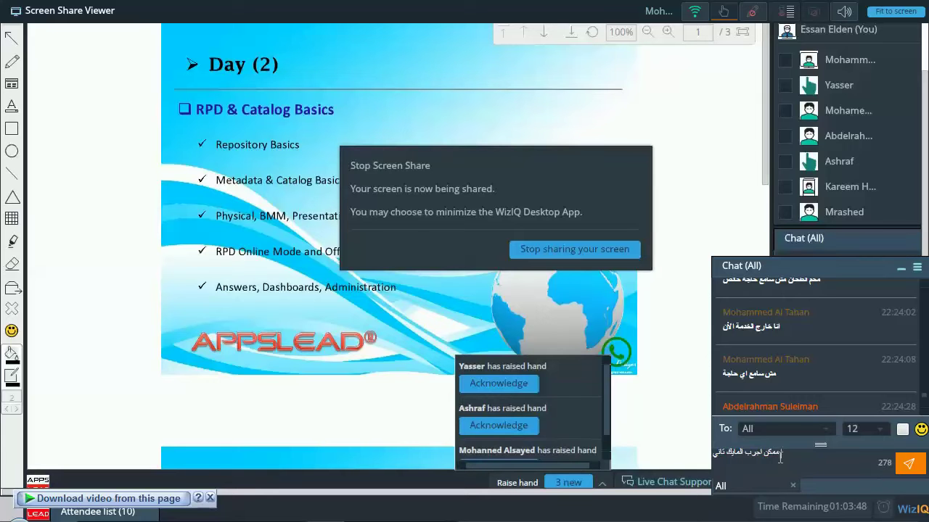
pyautogui.write(' معلش')
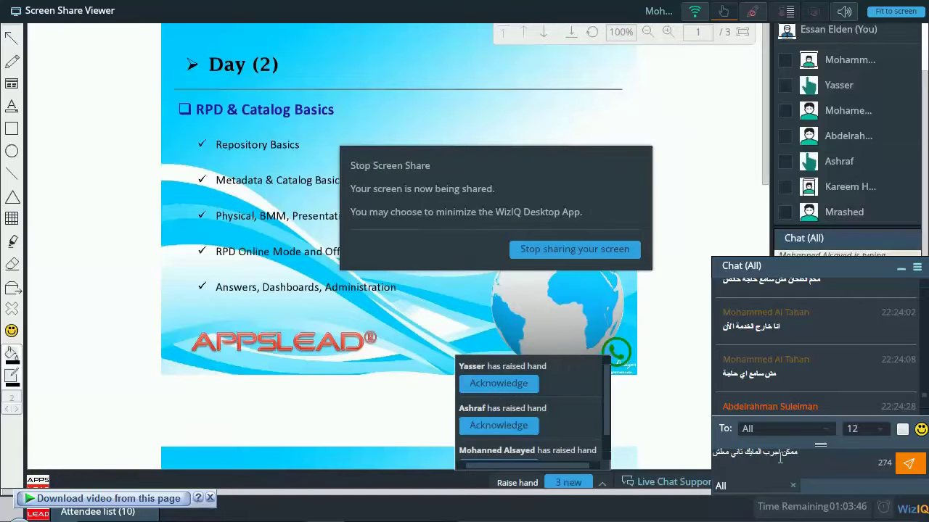
pyautogui.press('Return')
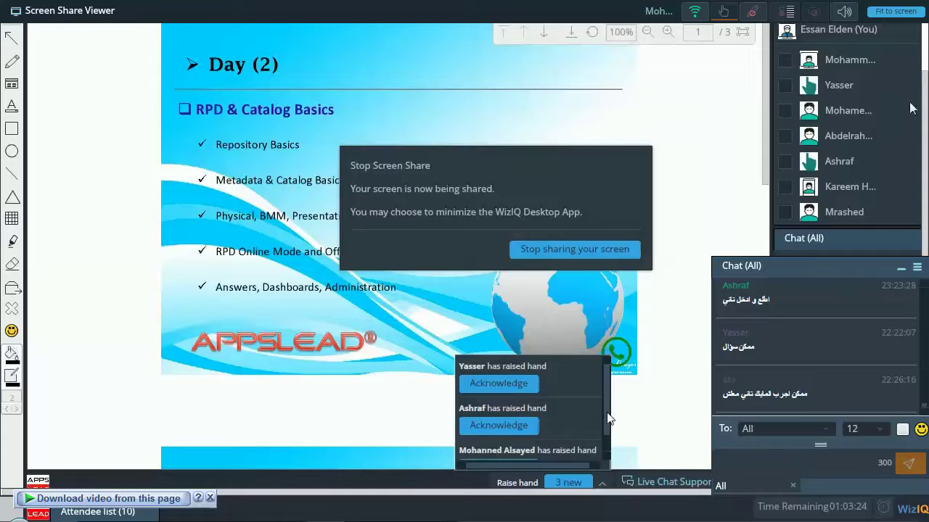
# Pop the Chat (All) panel out into a floating window and open Mic Settings from the toolbar.
pyautogui.scroll(-3, 874, 193)
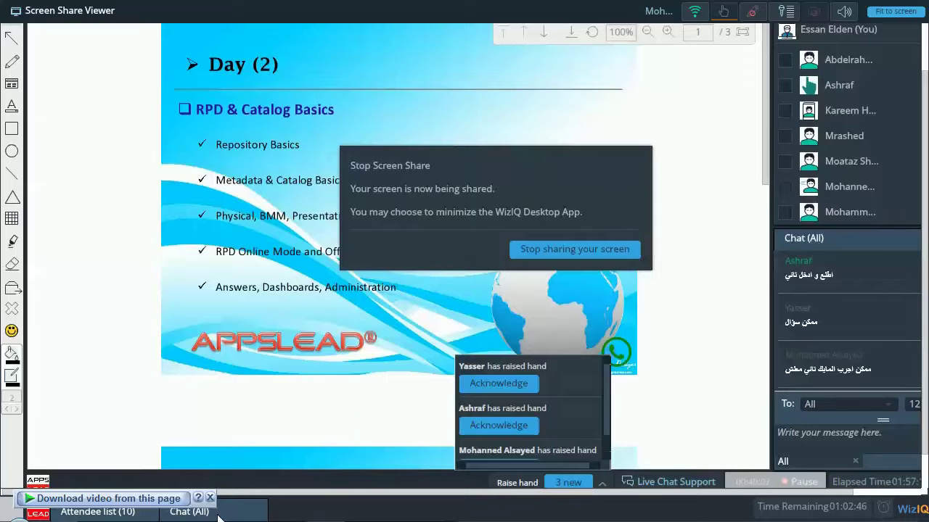
pyautogui.click(216, 514)
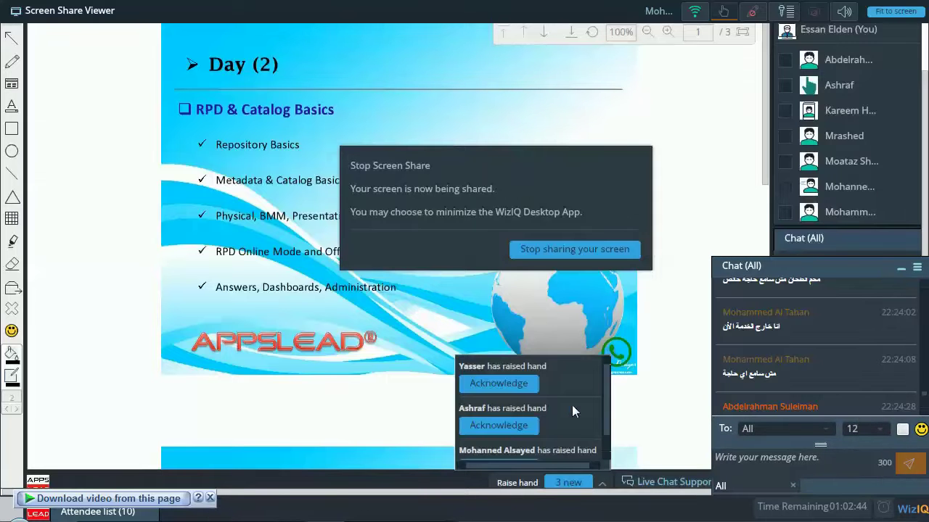
pyautogui.scroll(-3, 792, 373)
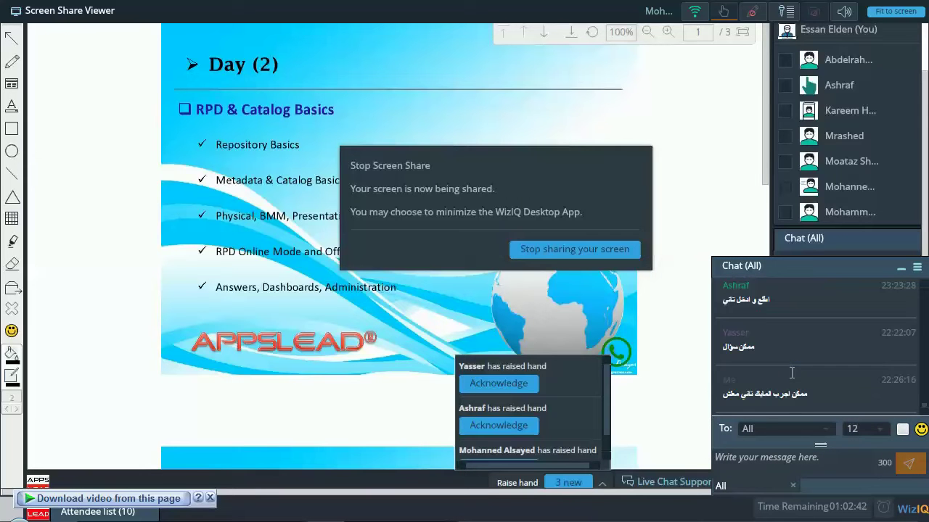
pyautogui.click(790, 457)
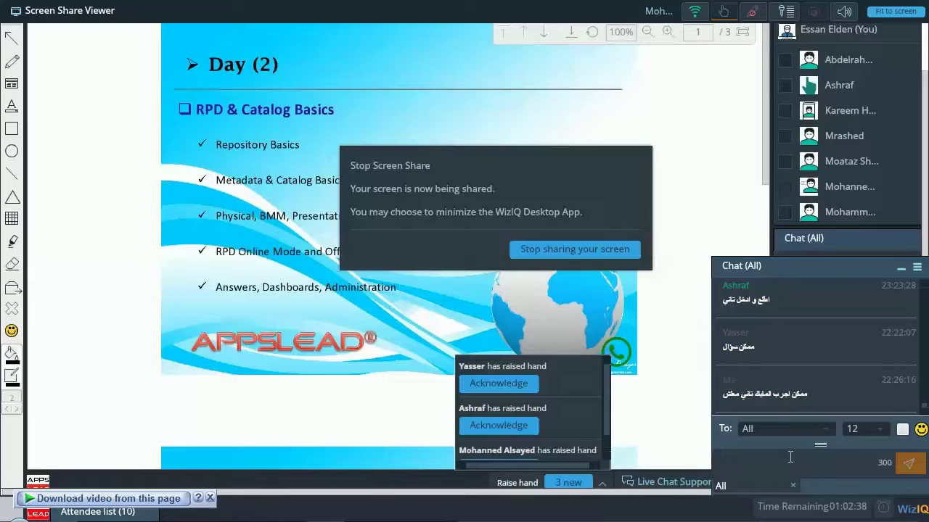
pyautogui.click(787, 13)
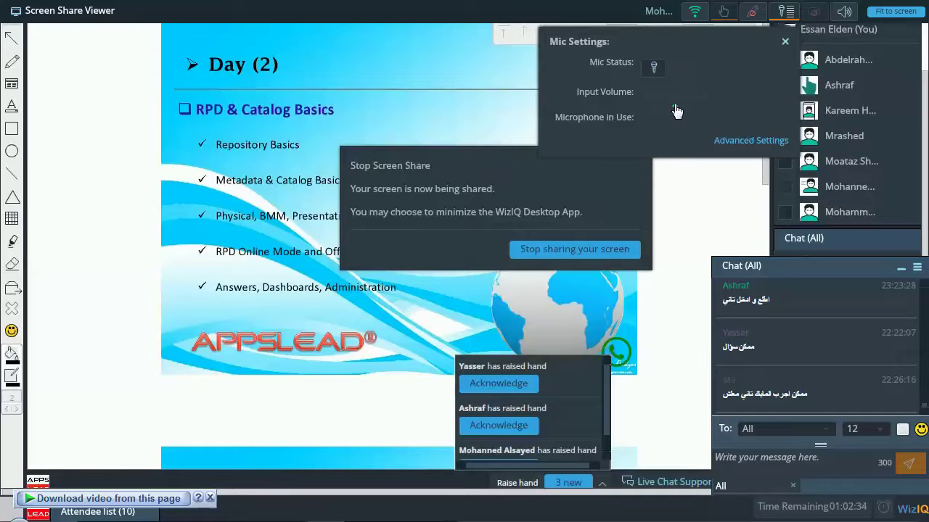
# Nudge the microphone input volume up and toggle mute off and back on.
pyautogui.moveTo(679, 110); pyautogui.dragTo(688, 112)
pyautogui.click(654, 70)
pyautogui.click(655, 70)
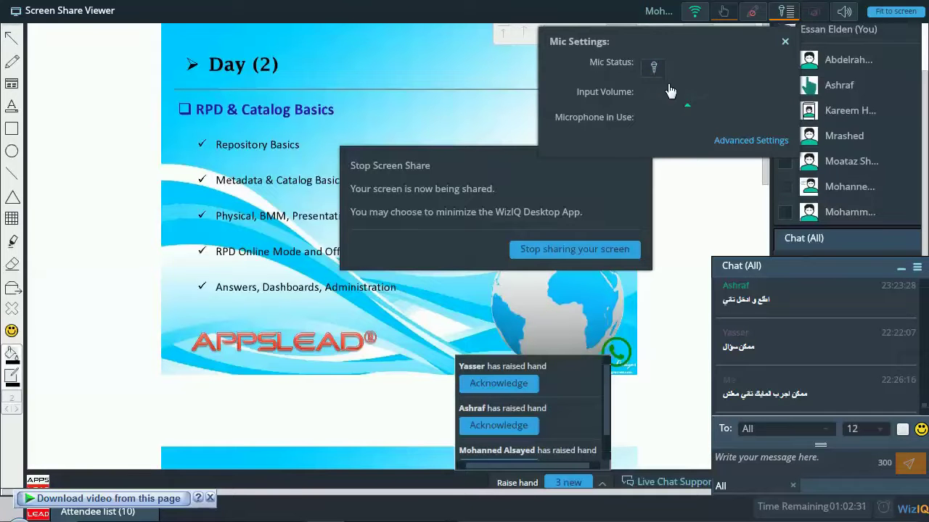
# In the advanced device setup, check the empty Microphone list, then choose I'm good to go.
pyautogui.click(717, 145)
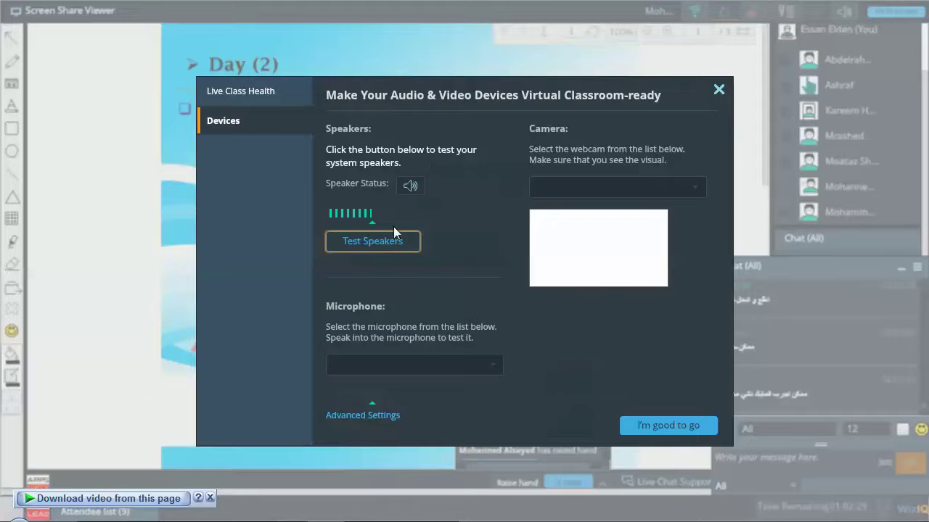
pyautogui.click(432, 372)
pyautogui.click(429, 367)
pyautogui.click(432, 370)
pyautogui.click(426, 420)
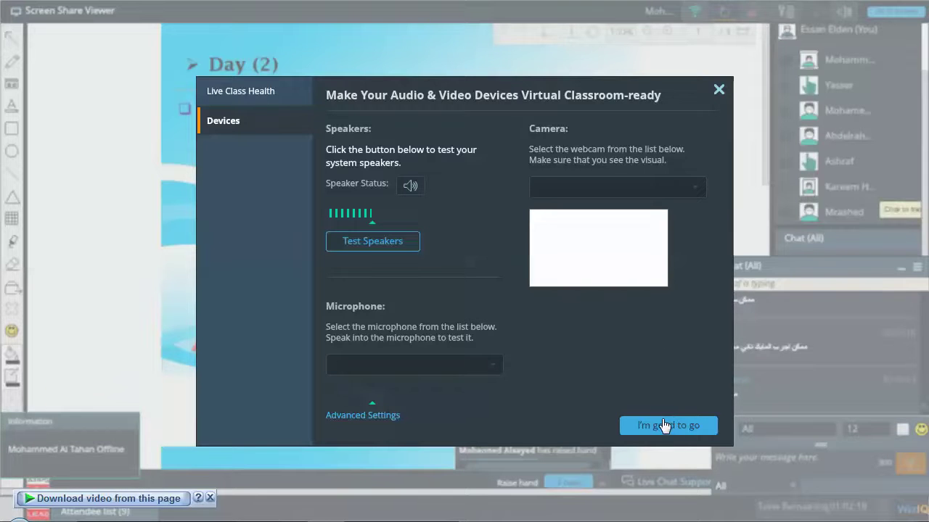
pyautogui.click(673, 424)
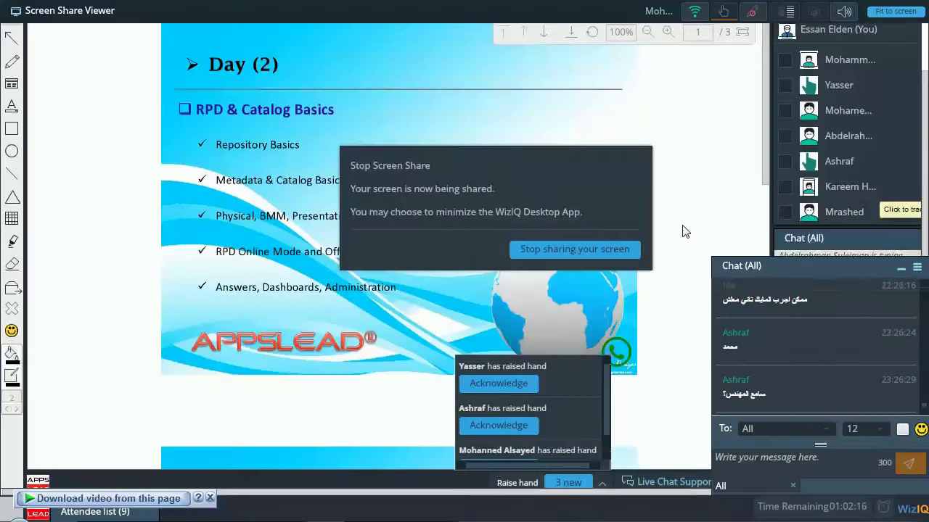
# Send short replies in the class chat, including 'خلاص مش لازم'.
pyautogui.click(762, 458)
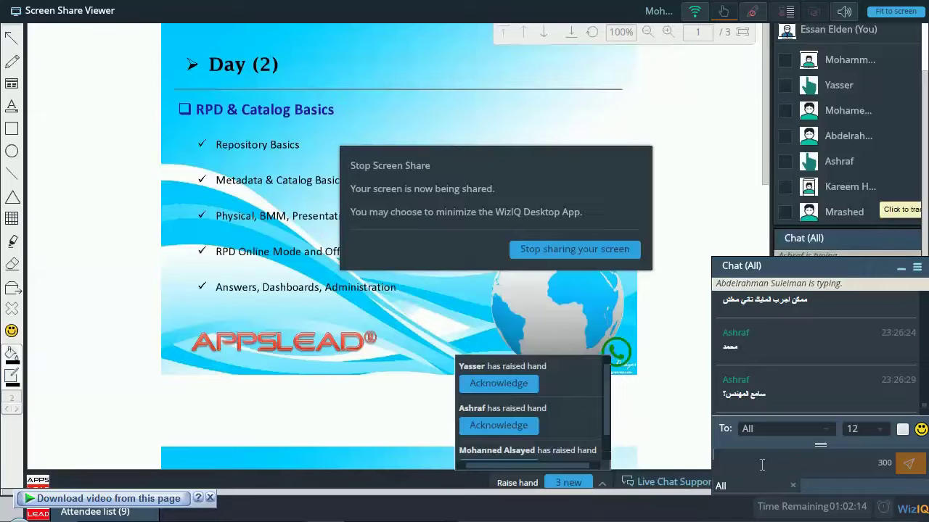
pyautogui.press('BackSpace')
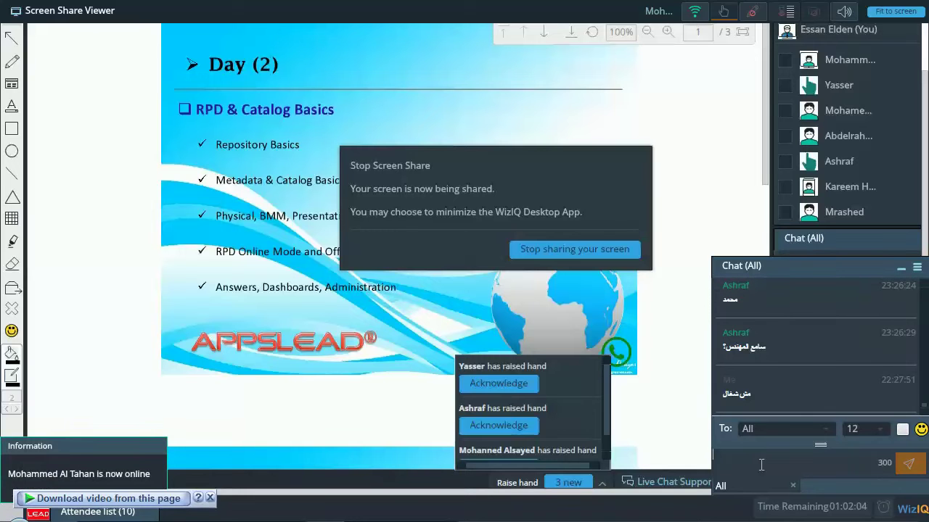
pyautogui.write('خلاص')
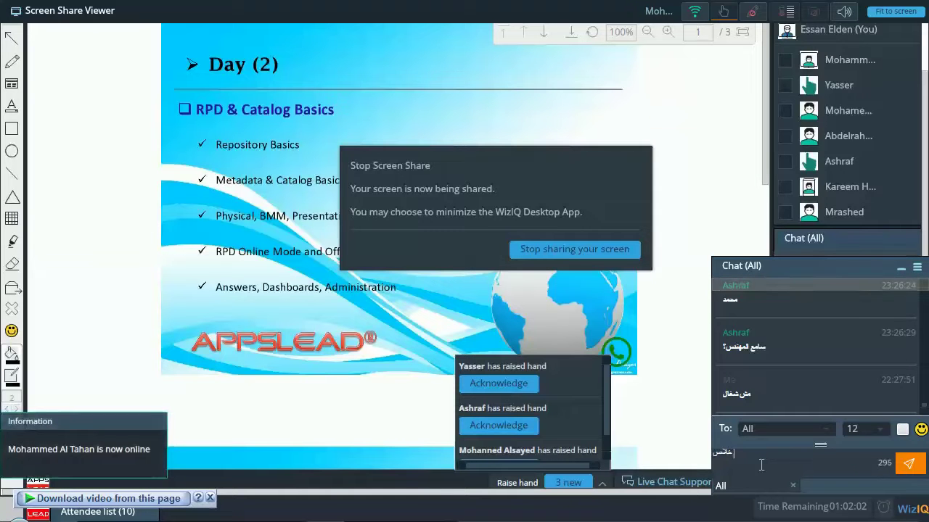
pyautogui.write(' مش لازم')
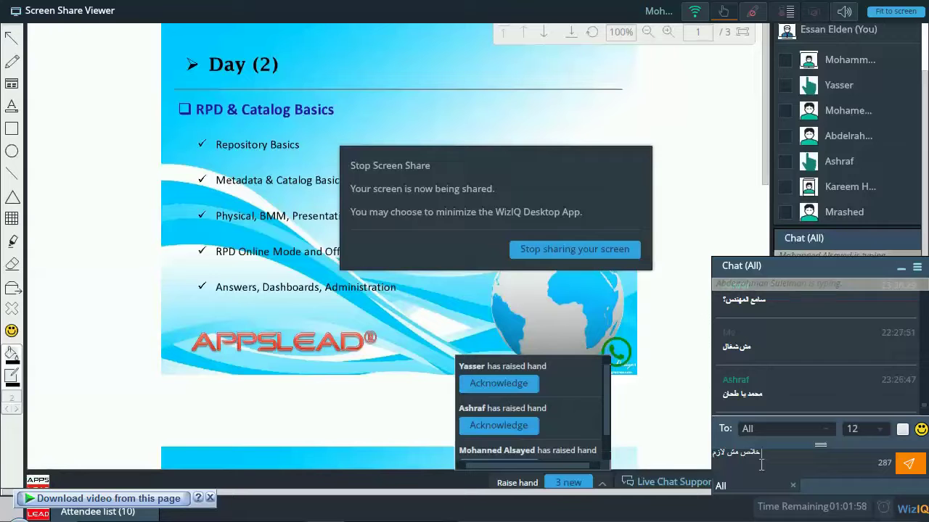
pyautogui.press('Return')
pyautogui.write('إم')
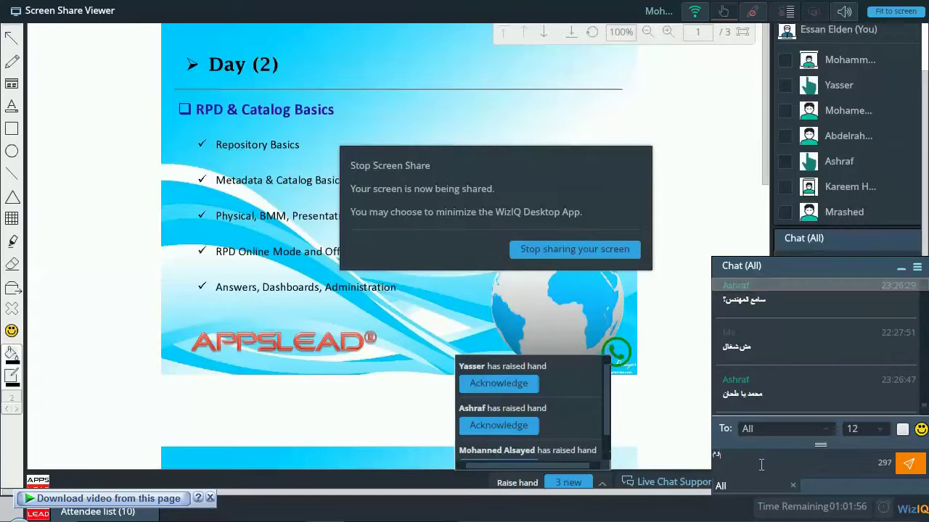
pyautogui.press('Return')
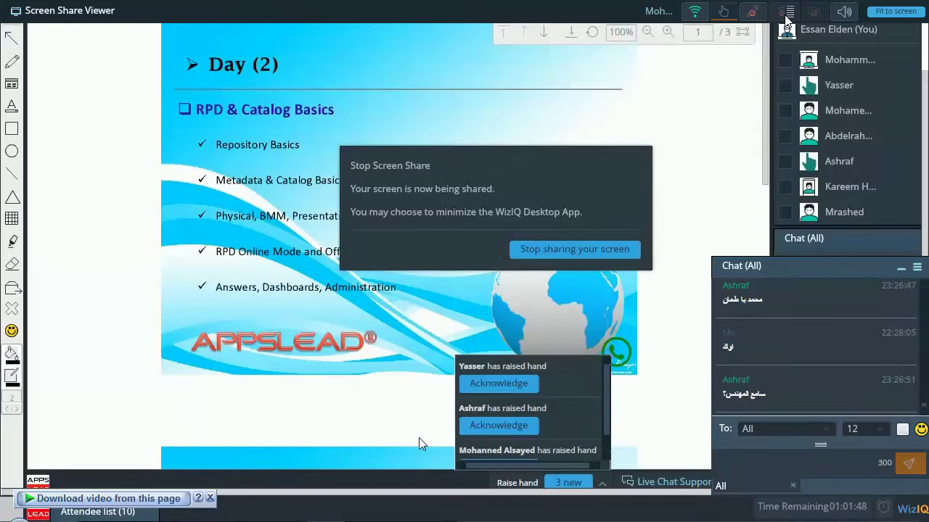
# Minimize the floating chat panel into the sidebar.
pyautogui.click(814, 389)
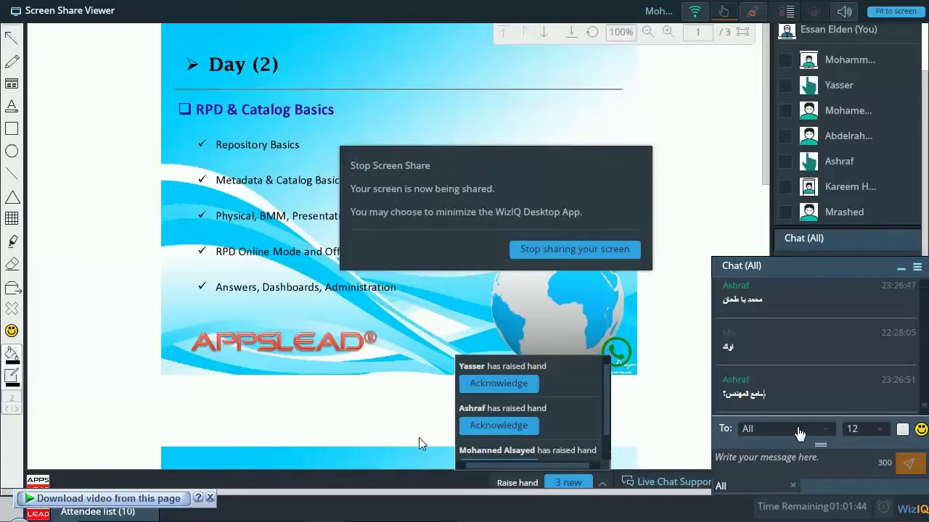
pyautogui.click(789, 456)
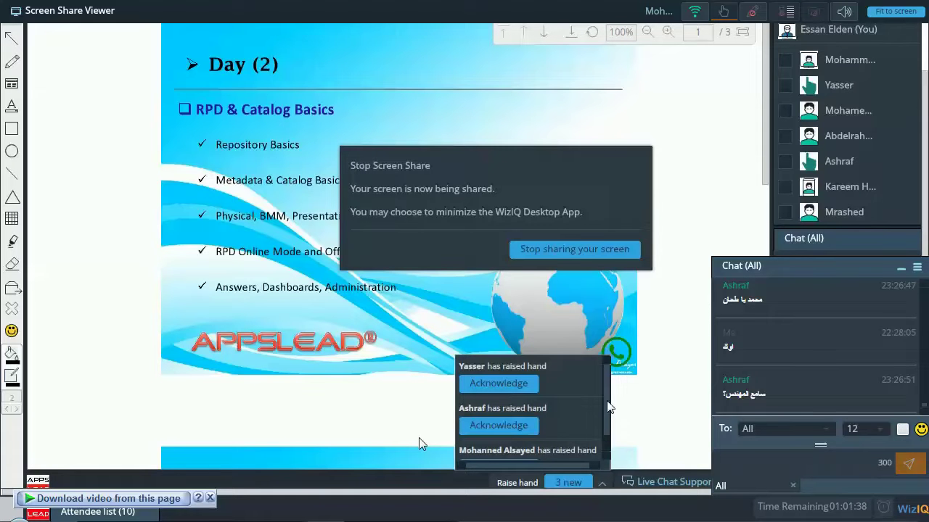
pyautogui.click(900, 270)
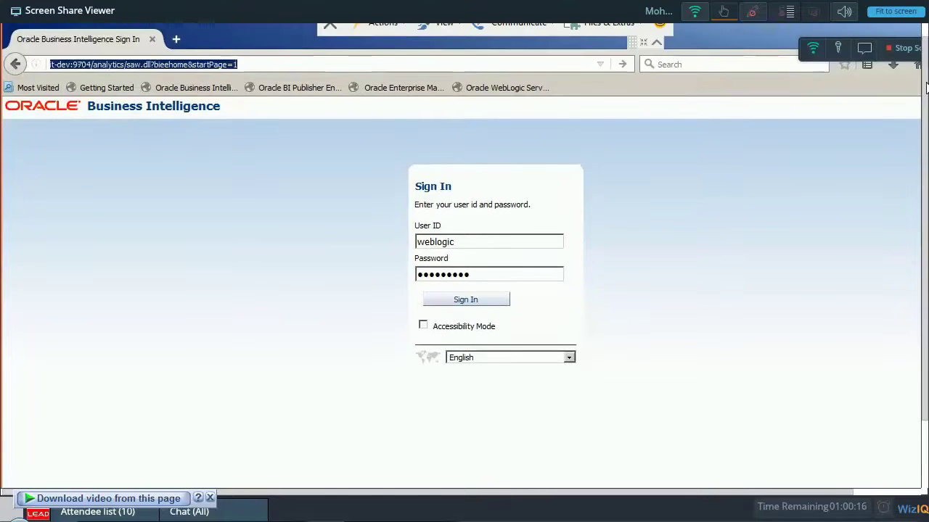
# Strip the startPage parameter from the BI address, reload, retry sign-in, then open Enterprise Manager.
pyautogui.click(85, 54)
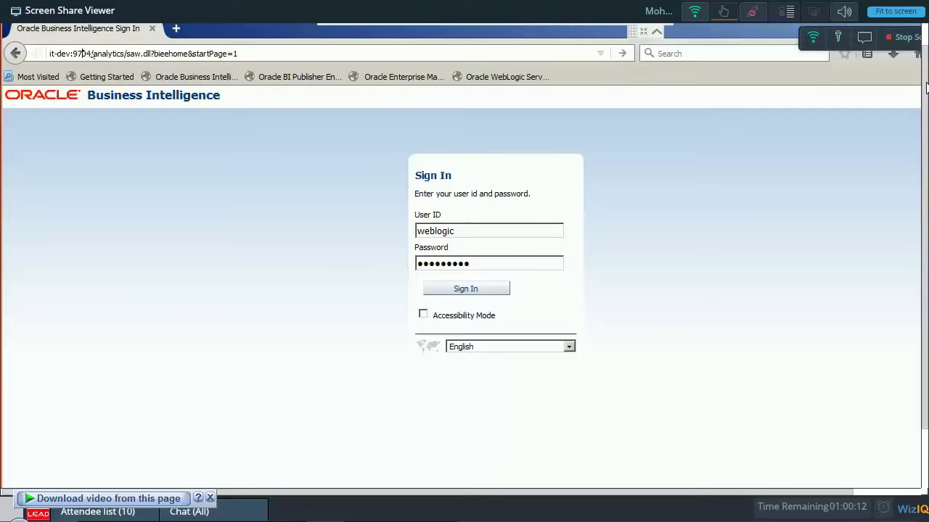
pyautogui.doubleClick(100, 54)
pyautogui.doubleClick(210, 54)
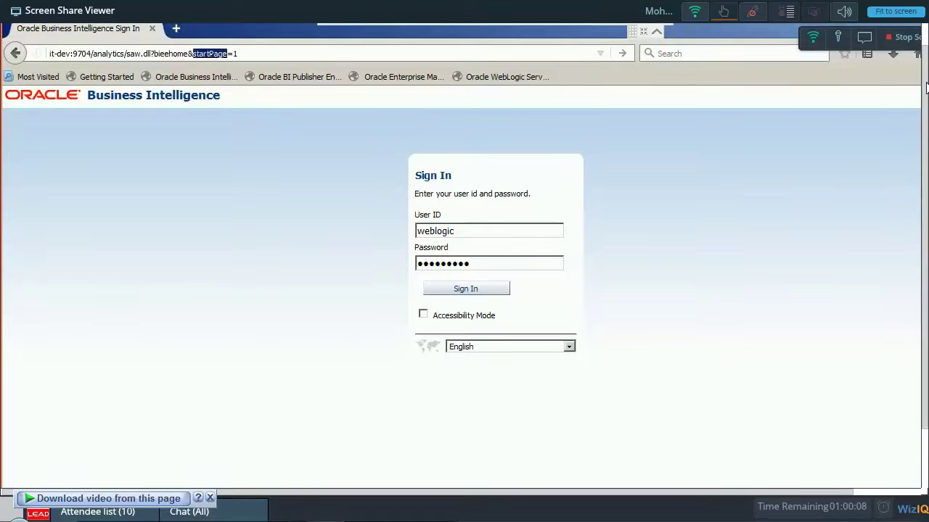
pyautogui.press('BackSpace')
pyautogui.press('BackSpace')
pyautogui.press('BackSpace')
pyautogui.press('BackSpace')
pyautogui.press('BackSpace')
pyautogui.press('BackSpace')
pyautogui.press('BackSpace')
pyautogui.press('BackSpace')
pyautogui.press('BackSpace')
pyautogui.press('BackSpace')
pyautogui.press('BackSpace')
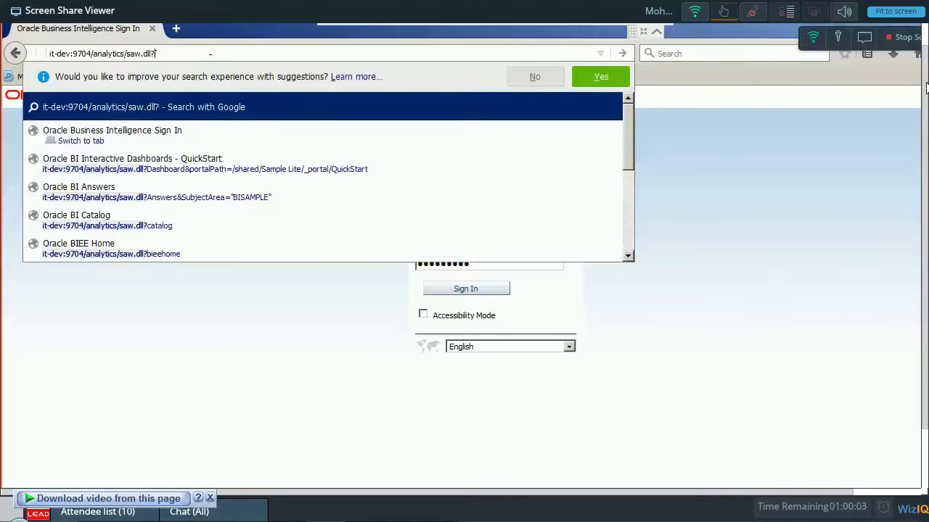
pyautogui.press('BackSpace')
pyautogui.press('BackSpace')
pyautogui.press('BackSpace')
pyautogui.press('BackSpace')
pyautogui.press('BackSpace')
pyautogui.press('BackSpace')
pyautogui.press('BackSpace')
pyautogui.press('BackSpace')
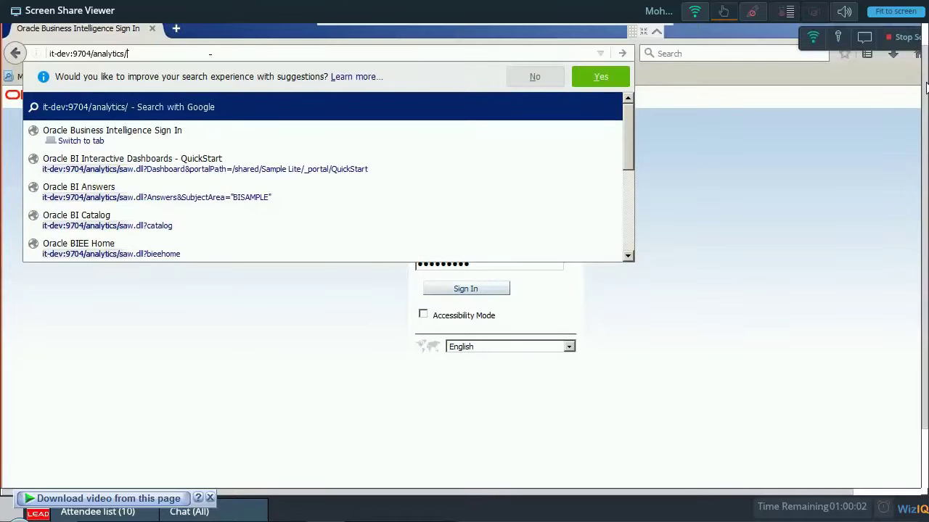
pyautogui.press('Return')
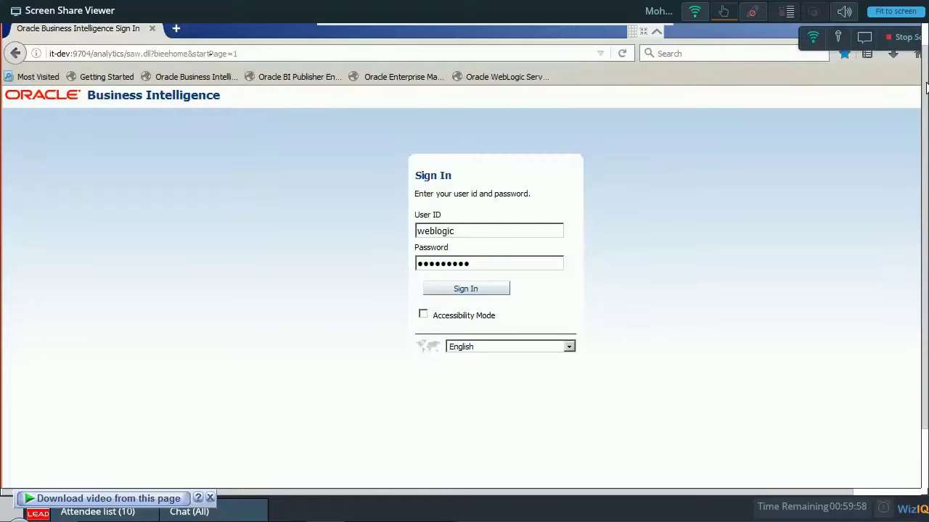
pyautogui.press('Return')
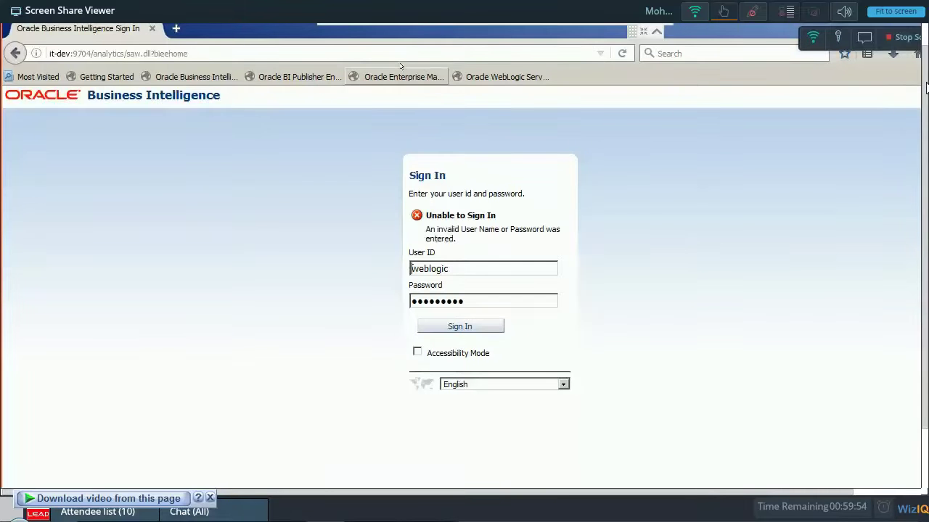
pyautogui.click(402, 67)
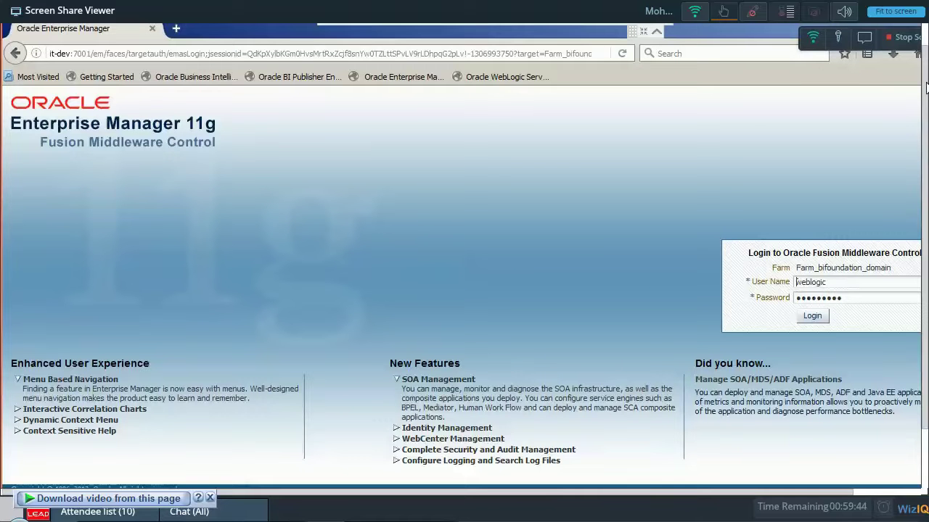
# Log in to Enterprise Manager and open coreapplication under the Business Intelligence folder.
pyautogui.click(808, 314)
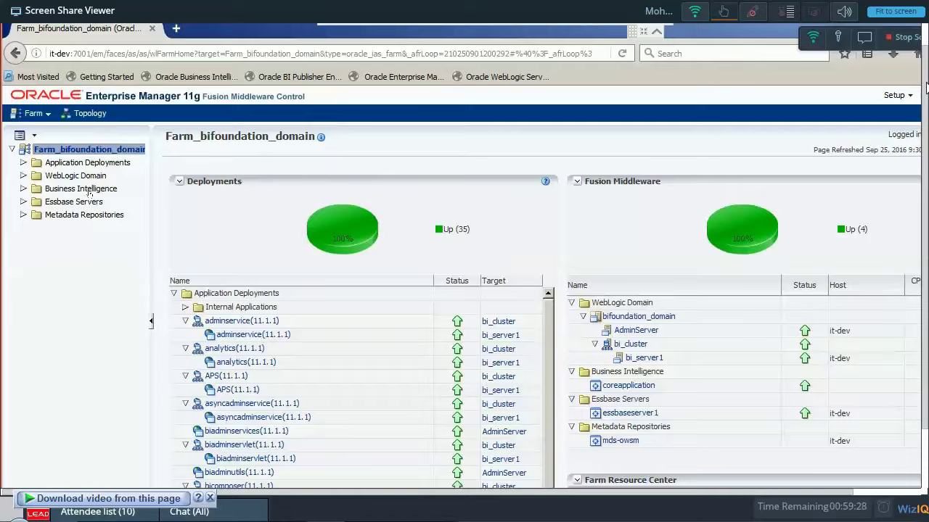
pyautogui.click(89, 190)
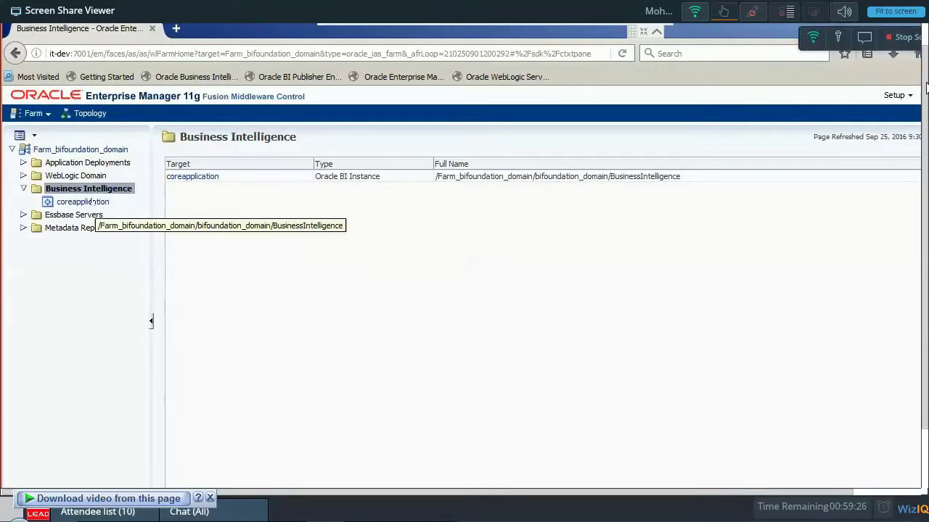
pyautogui.click(91, 202)
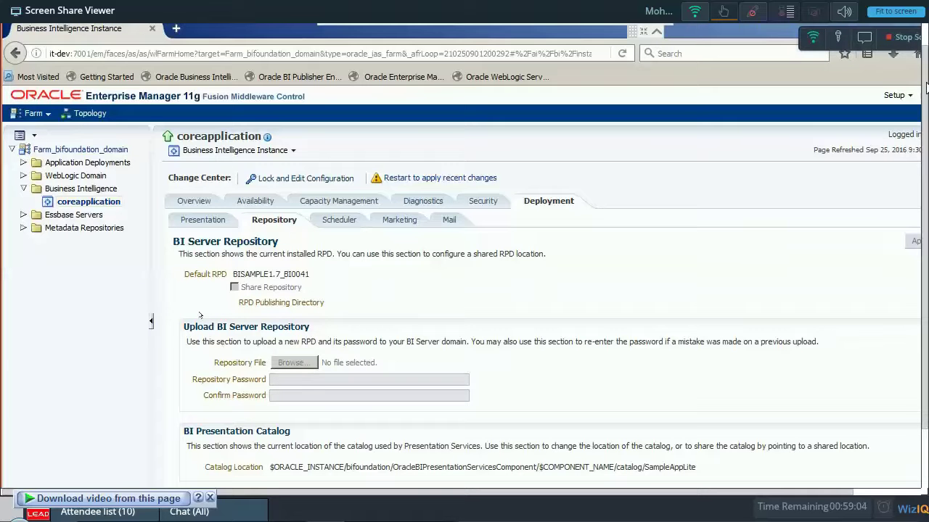
# Lock and Edit the configuration from the Change Center and close the confirmation dialog.
pyautogui.moveTo(196, 342); pyautogui.dragTo(316, 345)
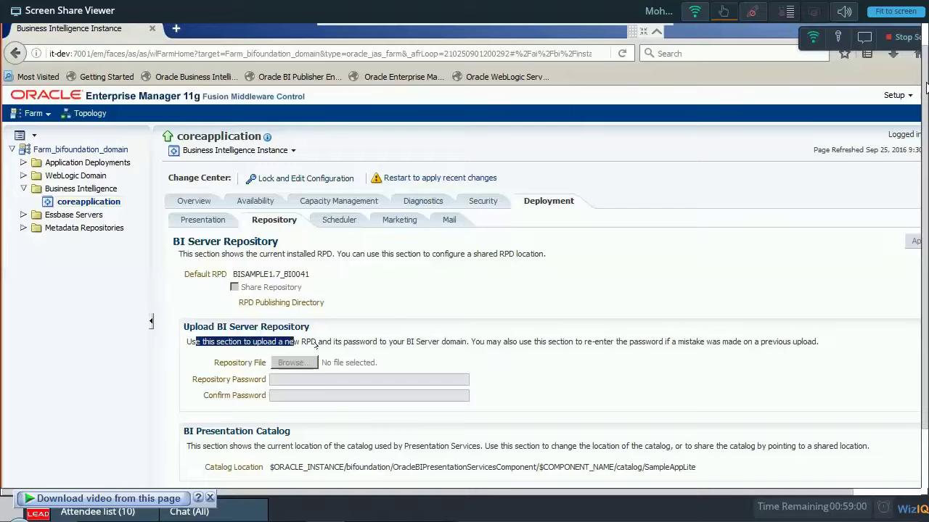
pyautogui.moveTo(315, 345); pyautogui.dragTo(652, 343)
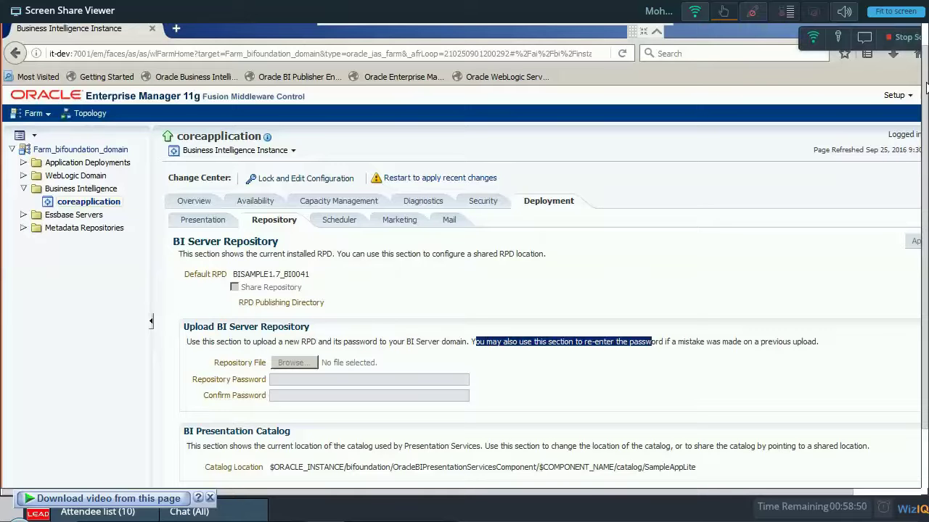
pyautogui.click(310, 367)
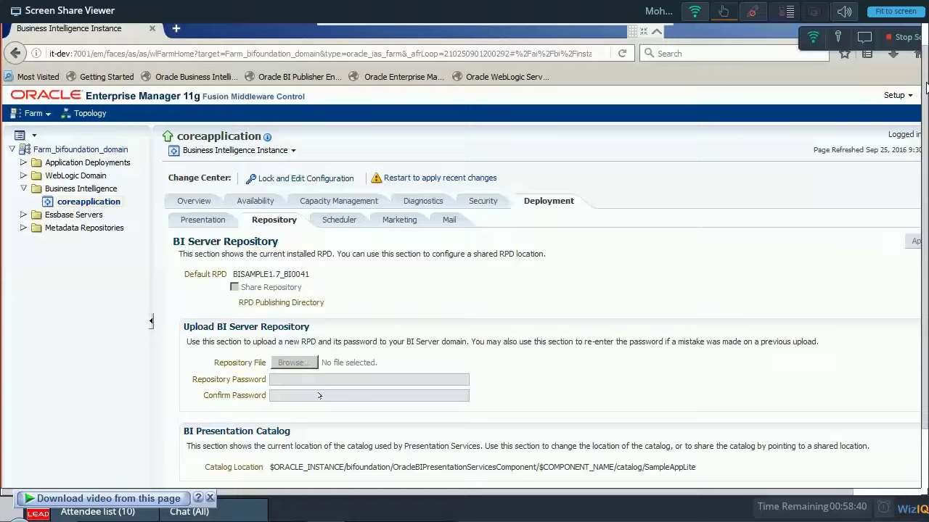
pyautogui.click(289, 181)
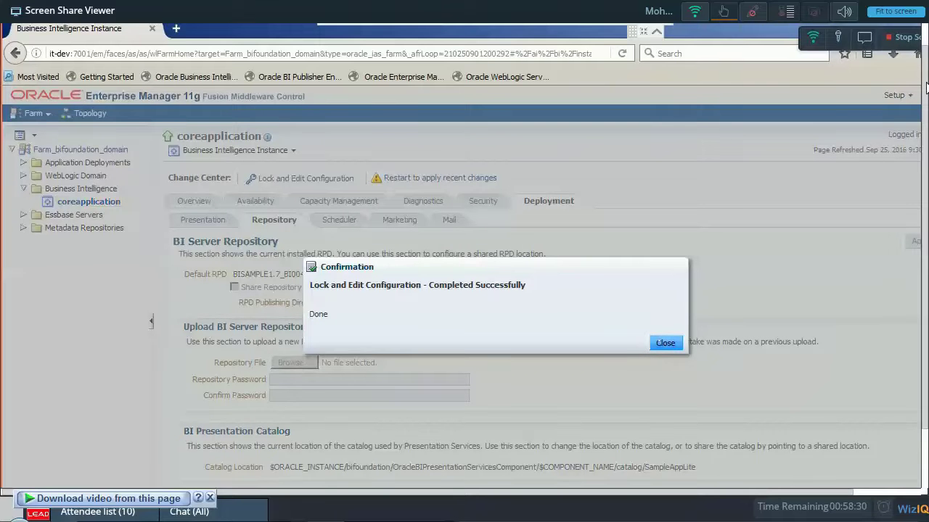
pyautogui.click(665, 343)
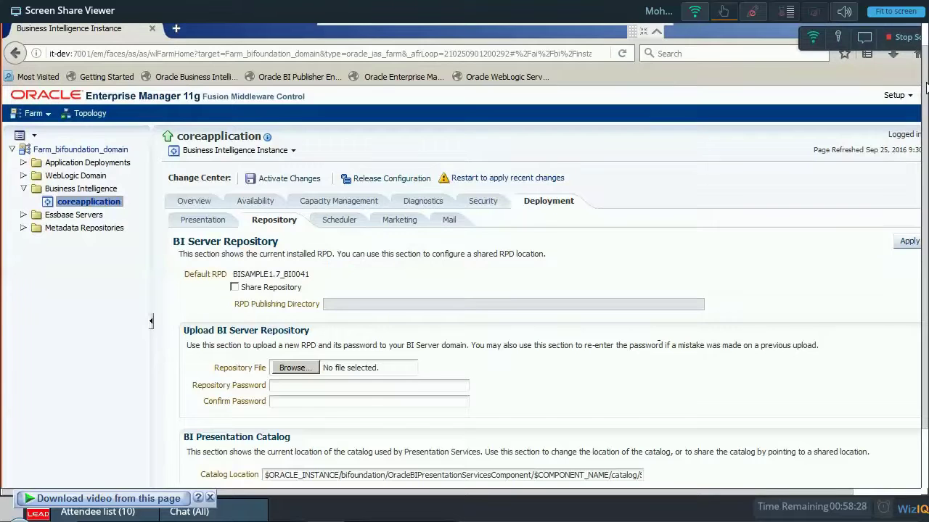
pyautogui.click(277, 365)
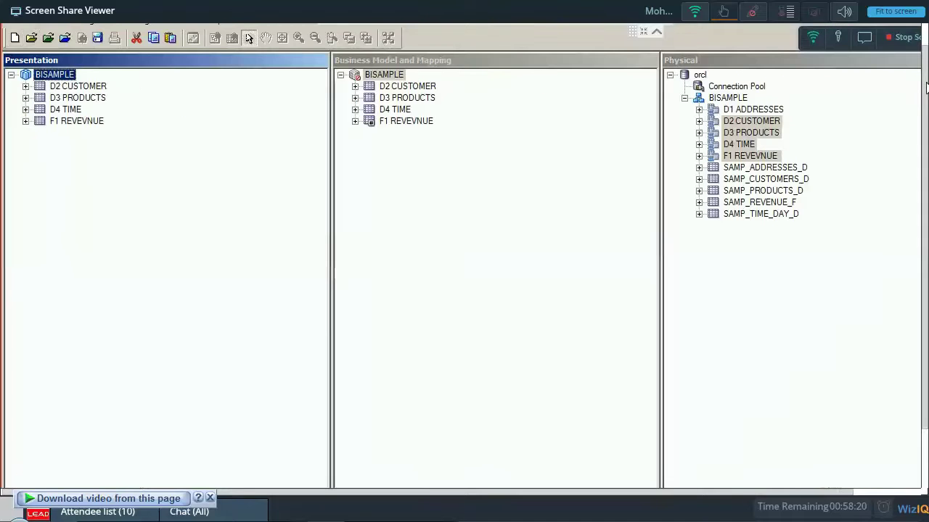
# Open Save As for the repository (BISAMPLE0.1.rpd), then switch to the GettingStart_BISAMPLE Explorer window.
pyautogui.click(8, 20)
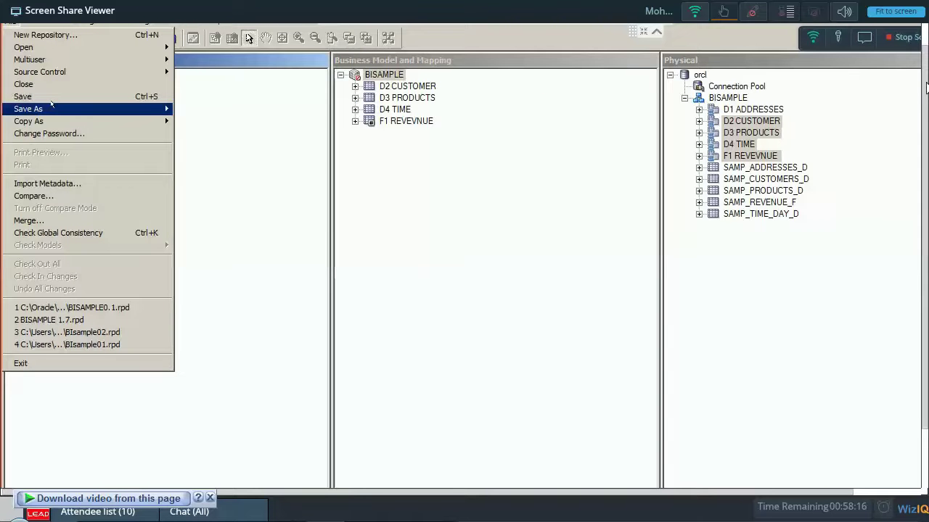
pyautogui.moveTo(51, 108)
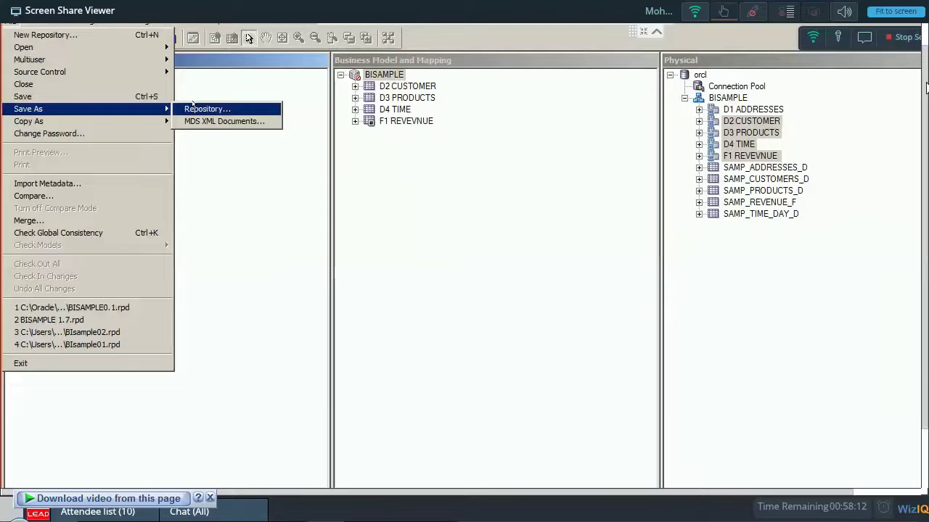
pyautogui.click(203, 109)
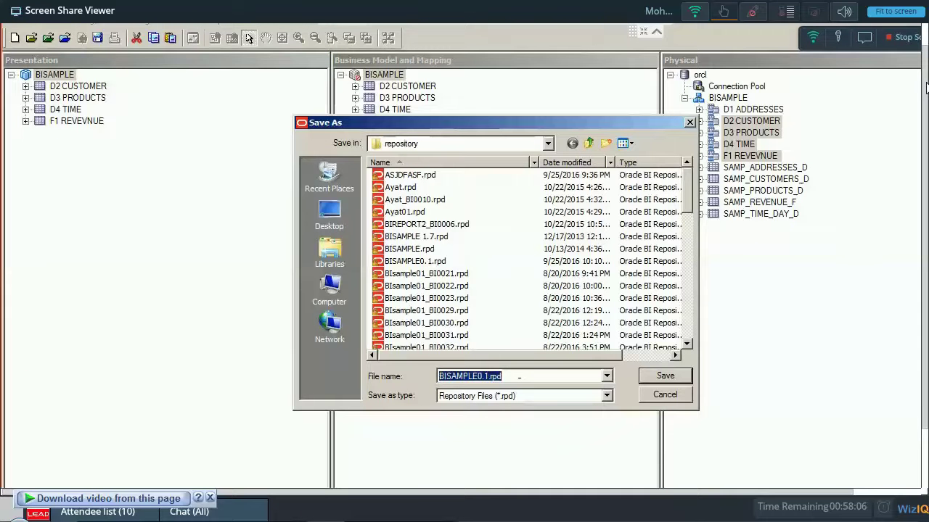
pyautogui.scroll(-10, 522, 276)
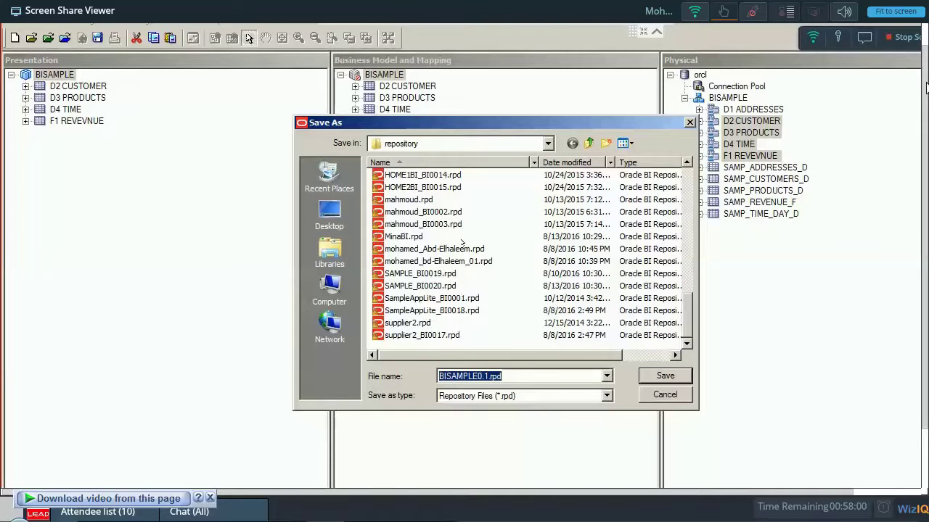
pyautogui.hotkey('alt', 'Tab')
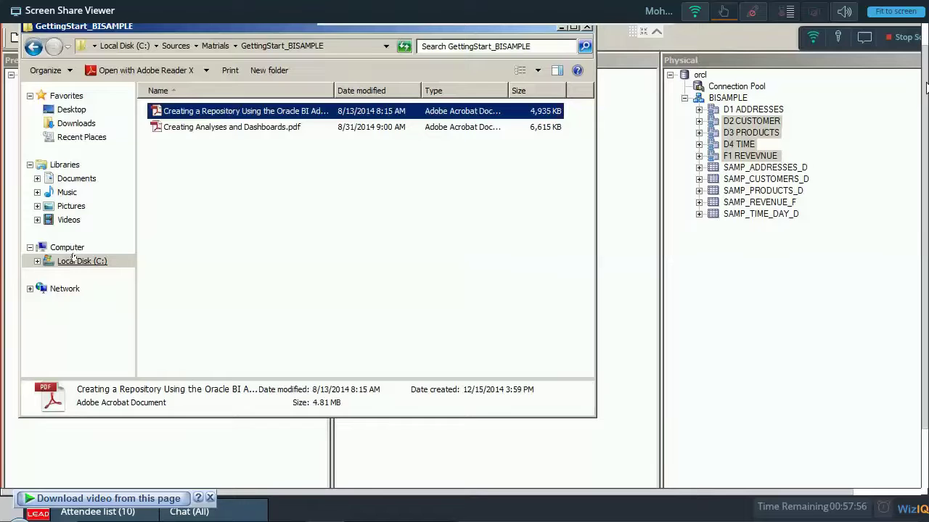
# Select the C: drive and explore the Oracle folder, backing out of the app\Administrator path.
pyautogui.click(78, 261)
pyautogui.click(76, 124)
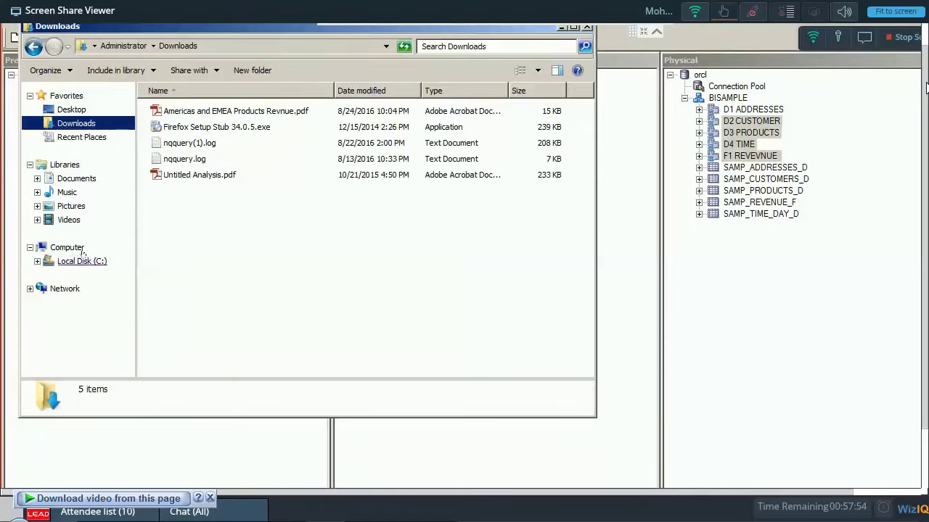
pyautogui.click(82, 256)
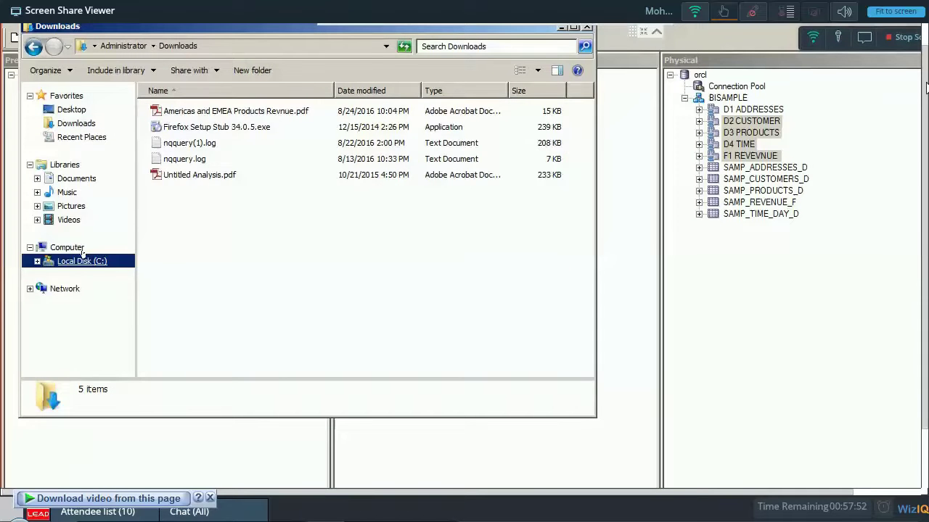
pyautogui.doubleClick(182, 143)
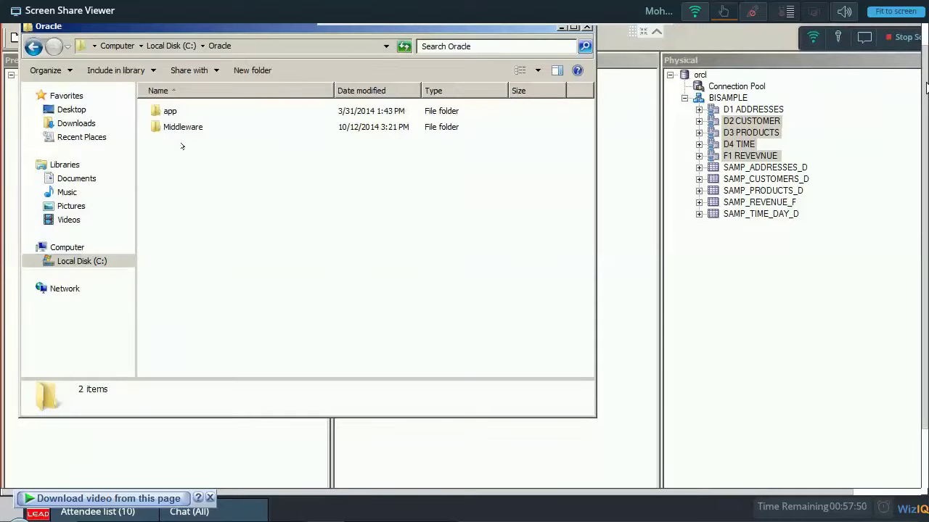
pyautogui.doubleClick(169, 111)
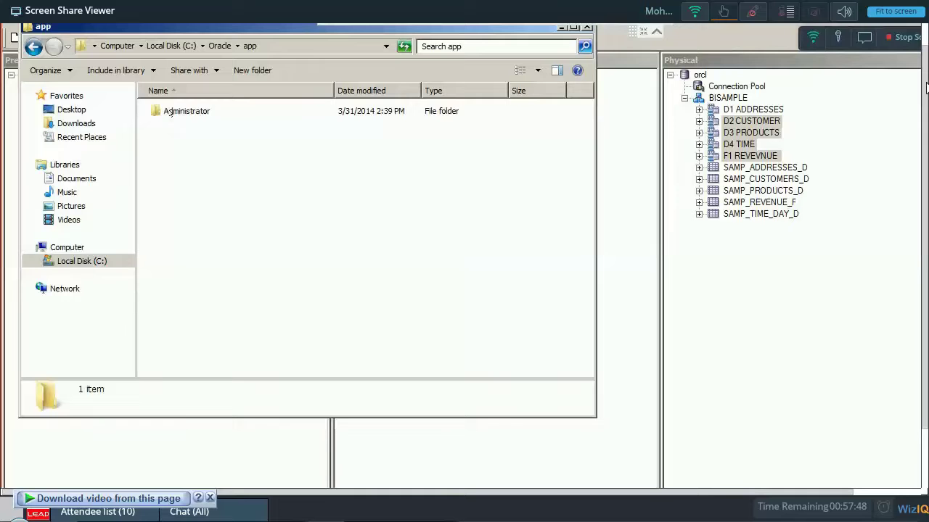
pyautogui.doubleClick(170, 111)
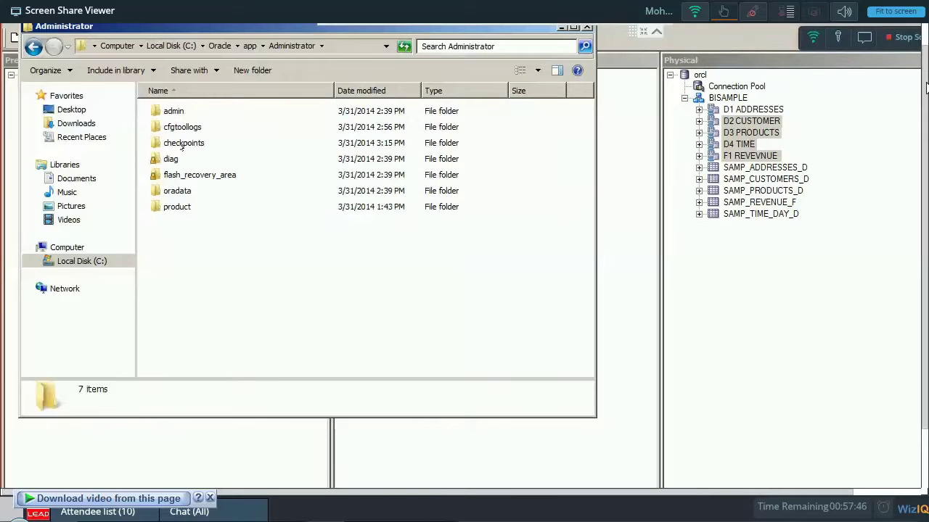
pyautogui.press('BackSpace')
pyautogui.press('BackSpace')
pyautogui.press('BackSpace')
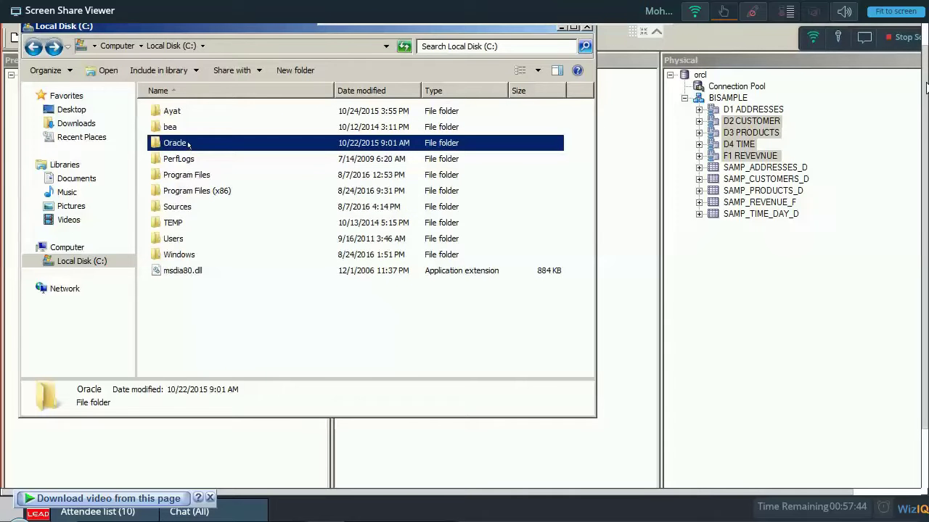
# Open Oracle\Middleware\instances\instance1\bifoundation\OracleBIServerComponent\coreapplication_obis1.
pyautogui.doubleClick(188, 144)
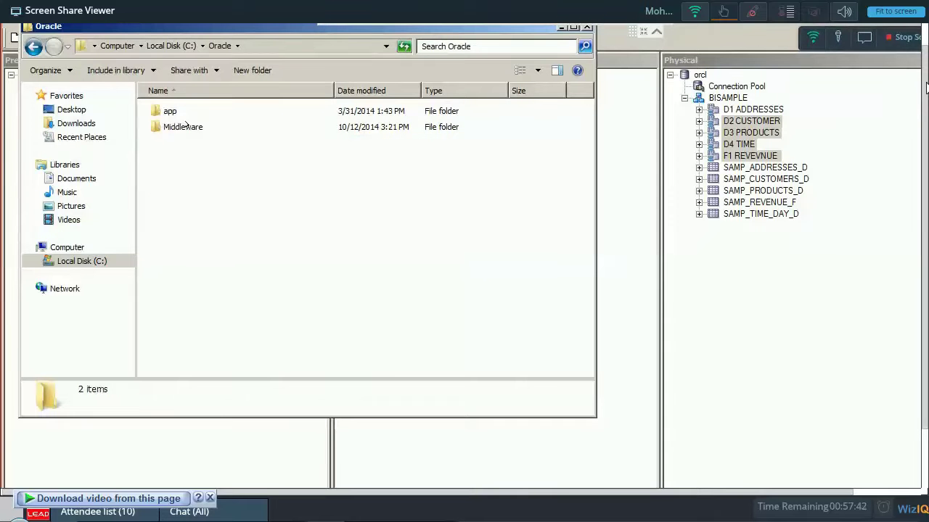
pyautogui.doubleClick(183, 127)
pyautogui.doubleClick(185, 112)
pyautogui.click(185, 111)
pyautogui.doubleClick(185, 111)
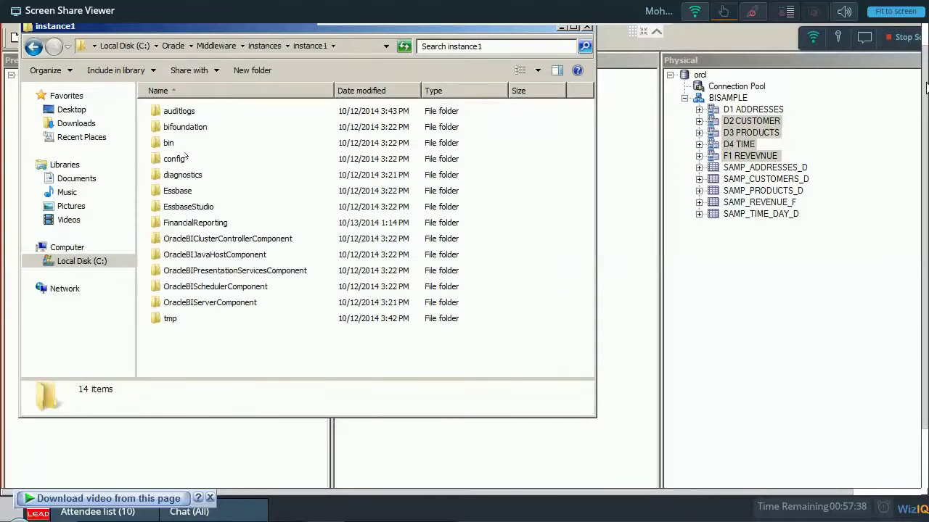
pyautogui.doubleClick(185, 127)
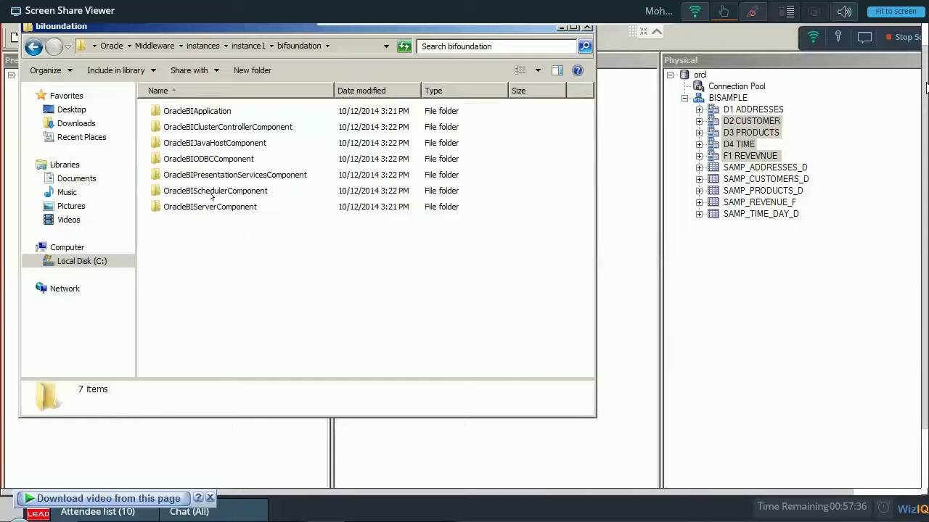
pyautogui.click(218, 207)
pyautogui.doubleClick(217, 206)
pyautogui.click(236, 111)
pyautogui.doubleClick(236, 111)
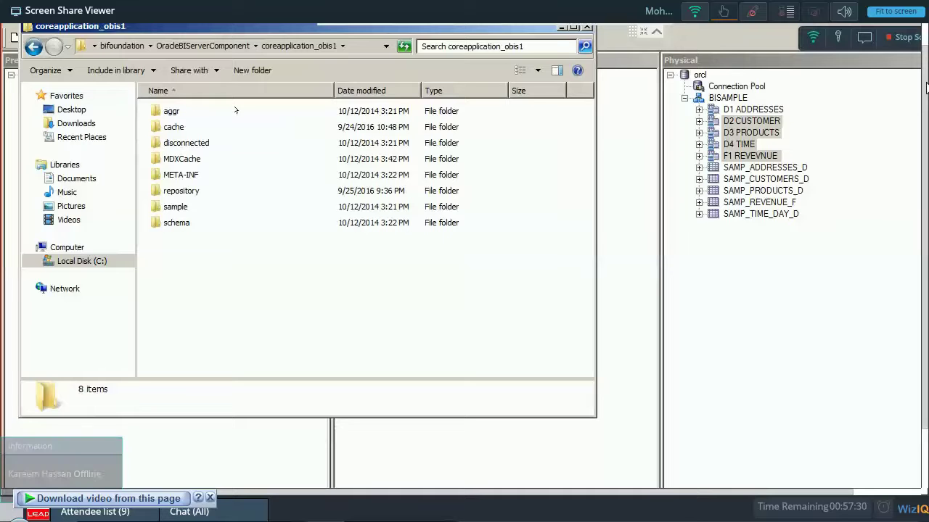
# Open the repository folder and scroll down its file listing.
pyautogui.press('r')
pyautogui.press('Return')
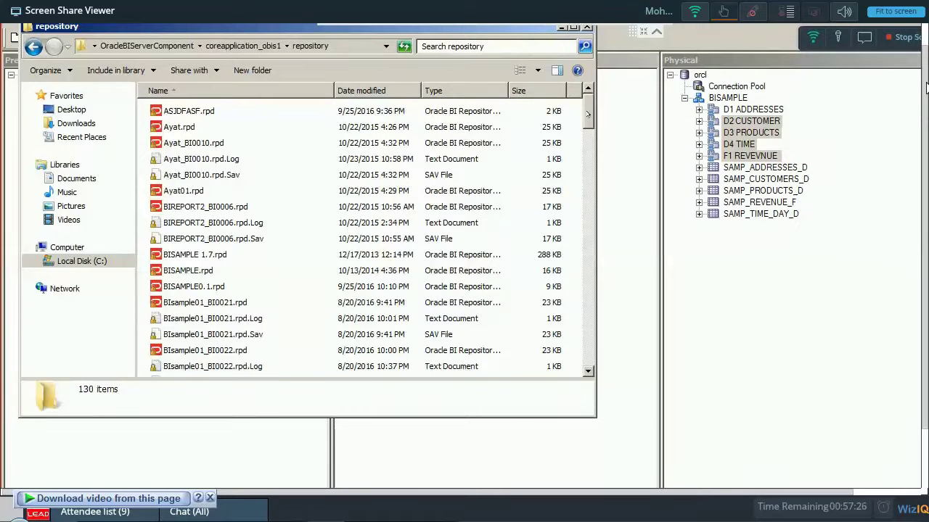
pyautogui.scroll(-6, 584, 145)
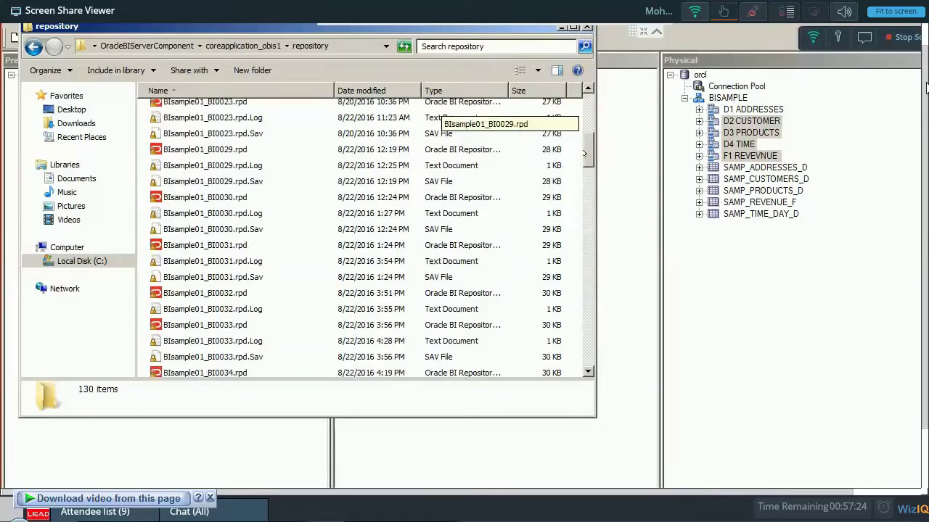
pyautogui.scroll(-1, 584, 153)
# Step through the BIsample01 and BISAMPLE1.7 .rpd files with their .Log and .Sav companions.
pyautogui.click(248, 254)
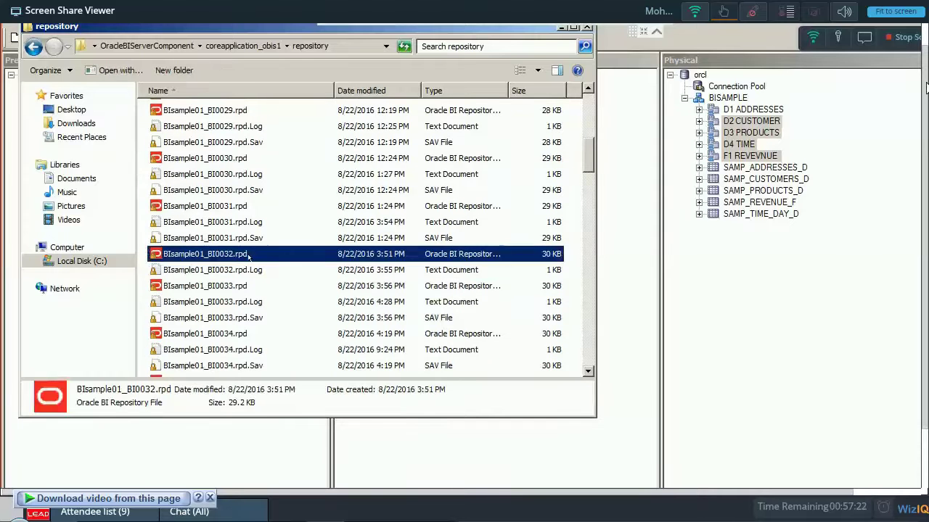
pyautogui.press('Down')
pyautogui.press('Down')
pyautogui.press('Down')
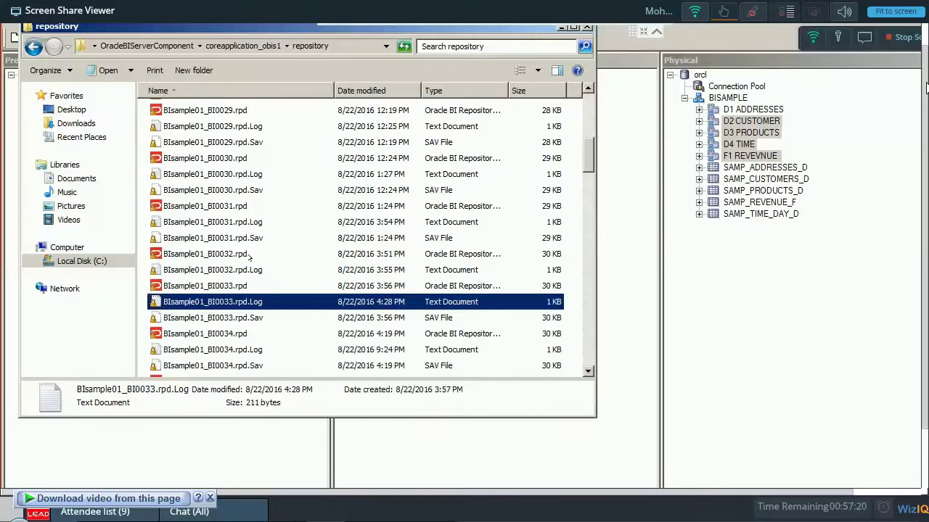
pyautogui.press('Down')
pyautogui.press('Down')
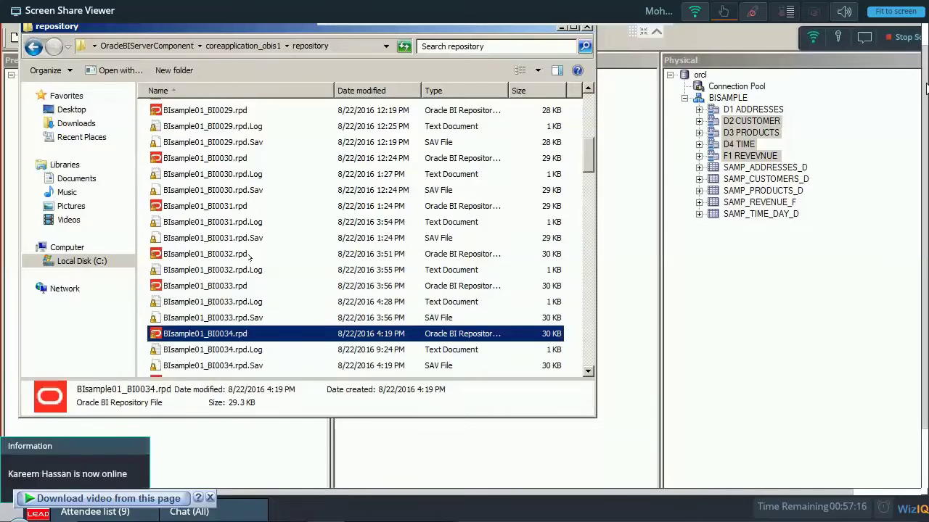
pyautogui.press('Down')
pyautogui.press('Down')
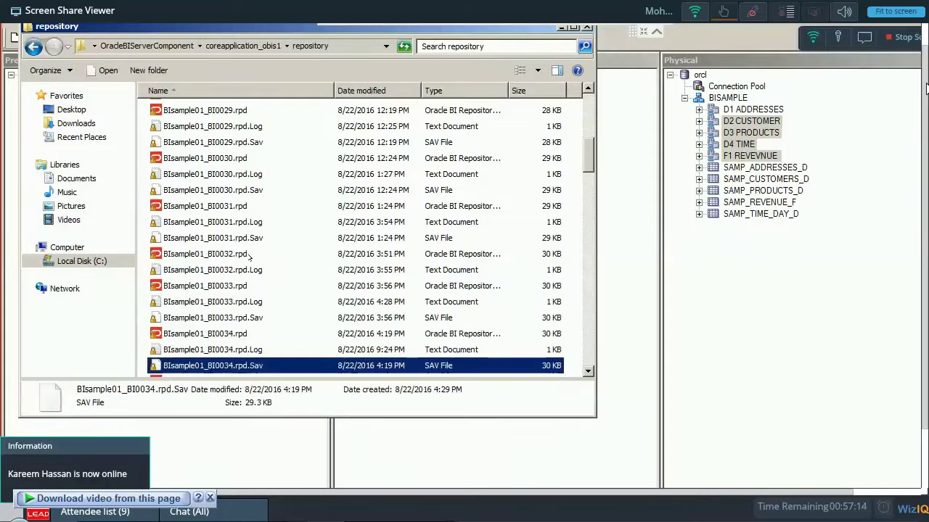
pyautogui.press('Down')
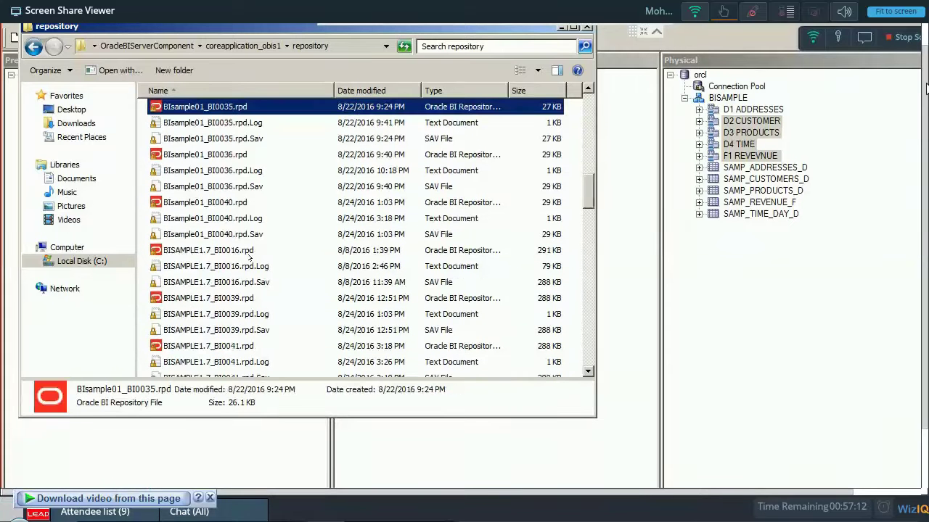
pyautogui.press('Down')
pyautogui.press('Down')
pyautogui.press('Down')
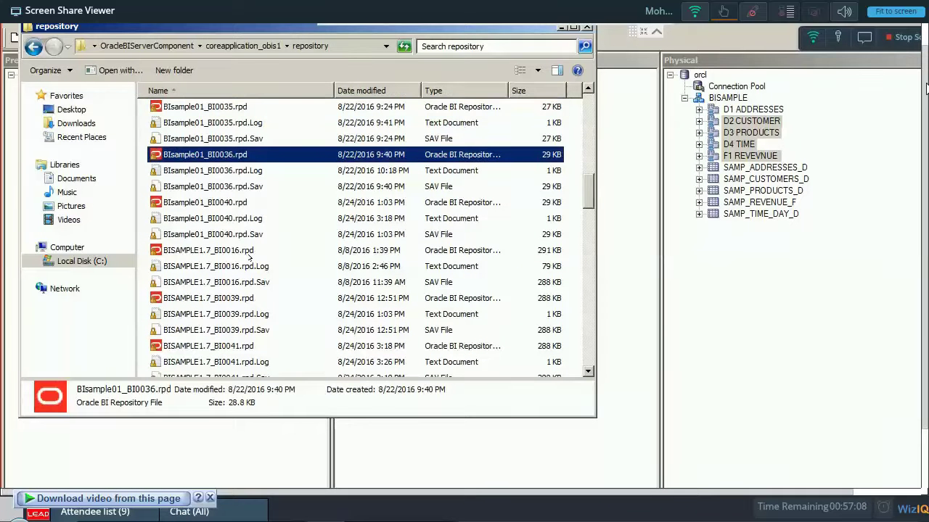
pyautogui.press('Down')
pyautogui.press('Down')
pyautogui.press('Down')
pyautogui.press('Down')
pyautogui.press('Down')
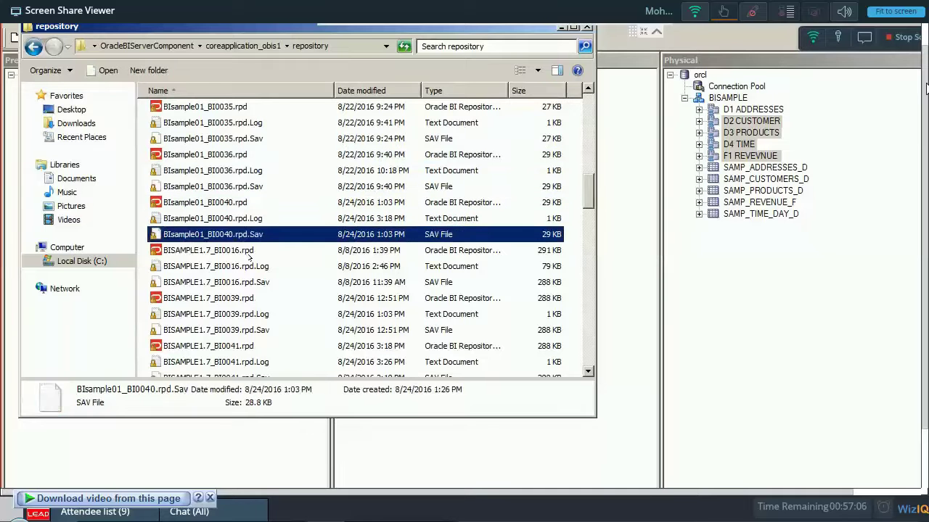
pyautogui.press('Down')
pyautogui.press('Down')
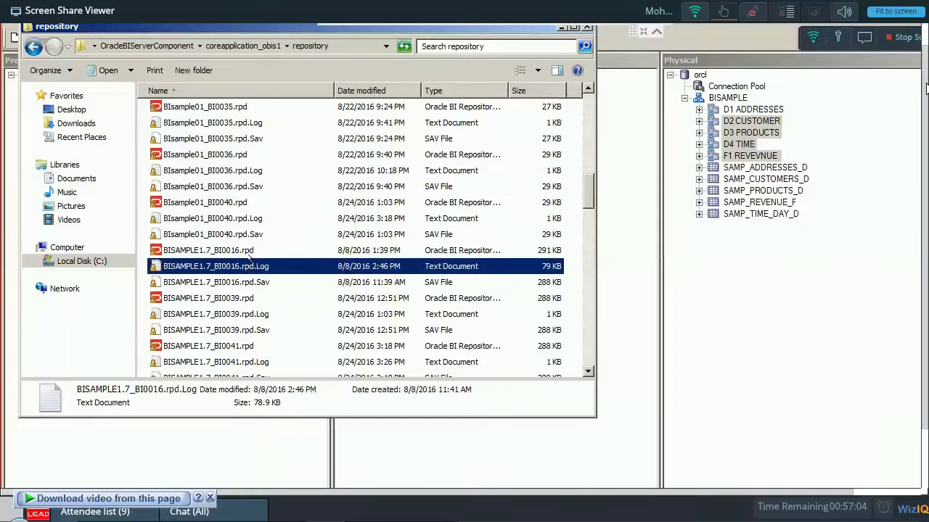
pyautogui.press('Down')
pyautogui.press('Down')
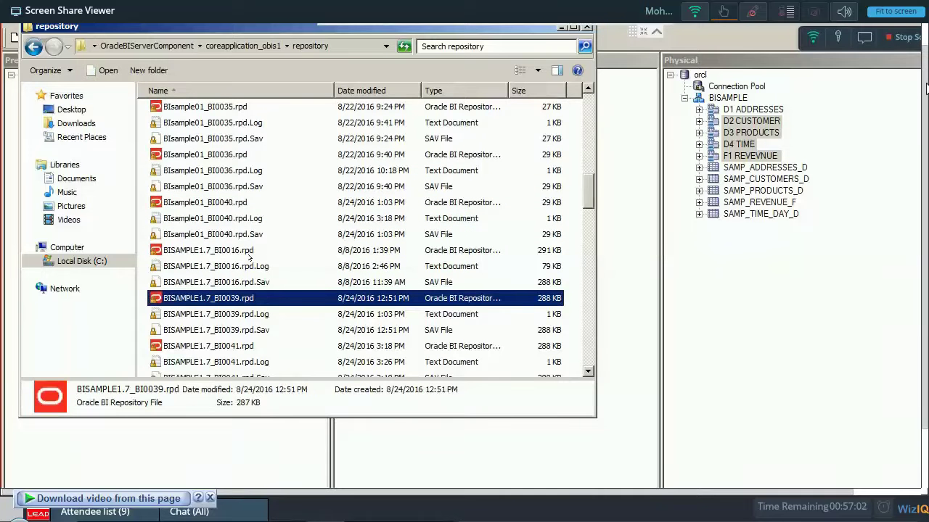
pyautogui.press('Down')
pyautogui.press('Down')
pyautogui.press('Down')
pyautogui.press('Down')
pyautogui.press('Down')
pyautogui.press('Down')
pyautogui.press('Down')
pyautogui.press('Down')
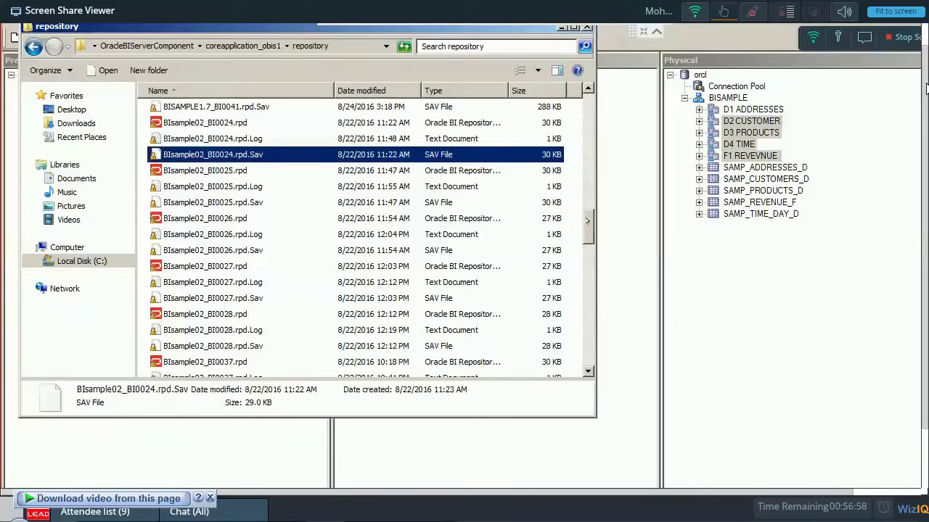
pyautogui.scroll(-5, 356, 233)
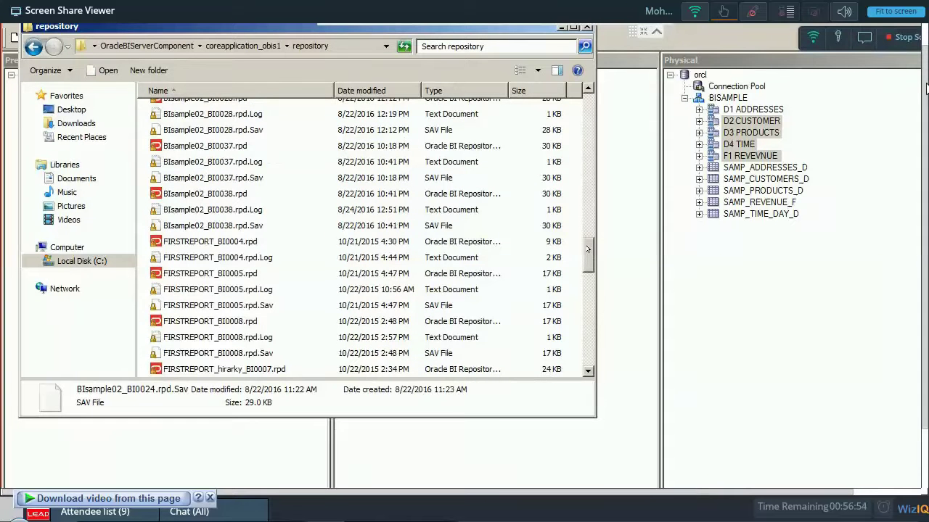
pyautogui.scroll(-4, 355, 232)
pyautogui.moveTo(591, 272); pyautogui.dragTo(583, 93)
# Search the folder for BISAMPLE, try opening BISAMPLE0.1.rpd, and dismiss the can't-open message.
pyautogui.click(496, 46)
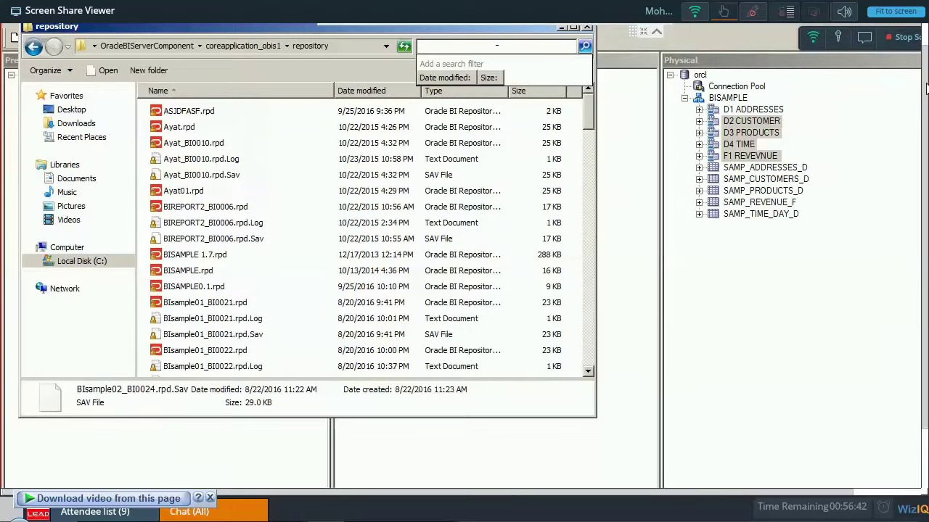
pyautogui.write('BISAMPLE')
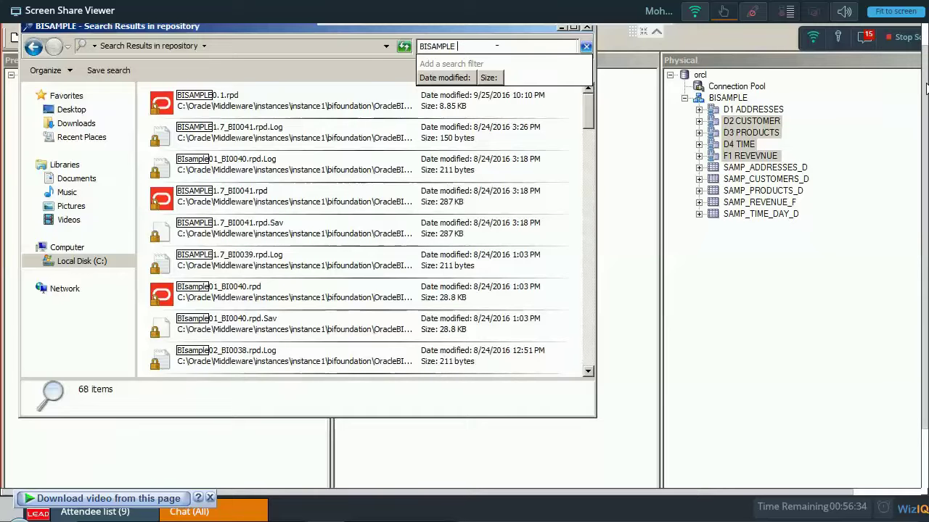
pyautogui.click(263, 114)
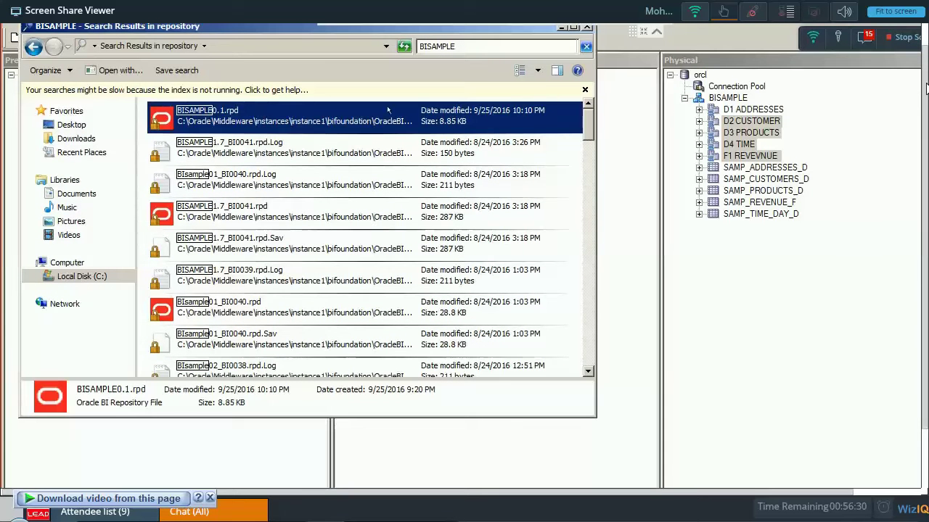
pyautogui.doubleClick(294, 118)
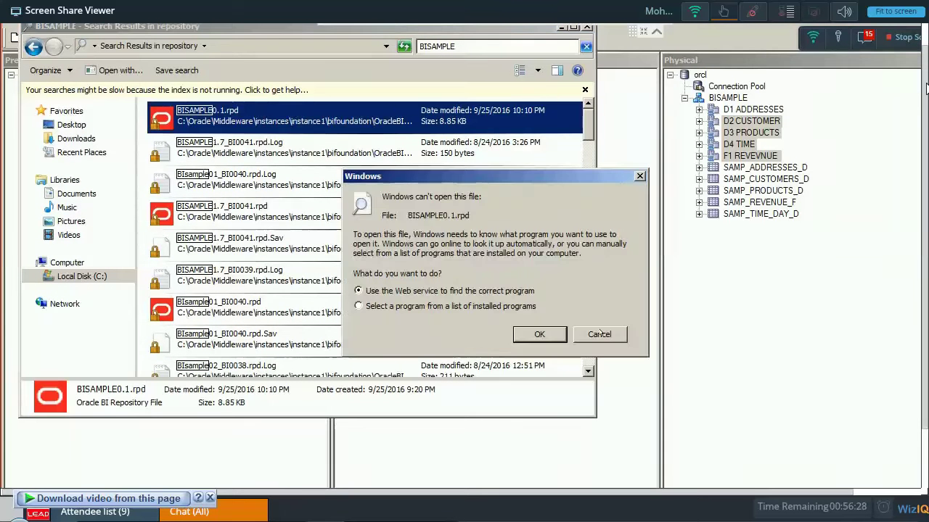
pyautogui.press('Escape')
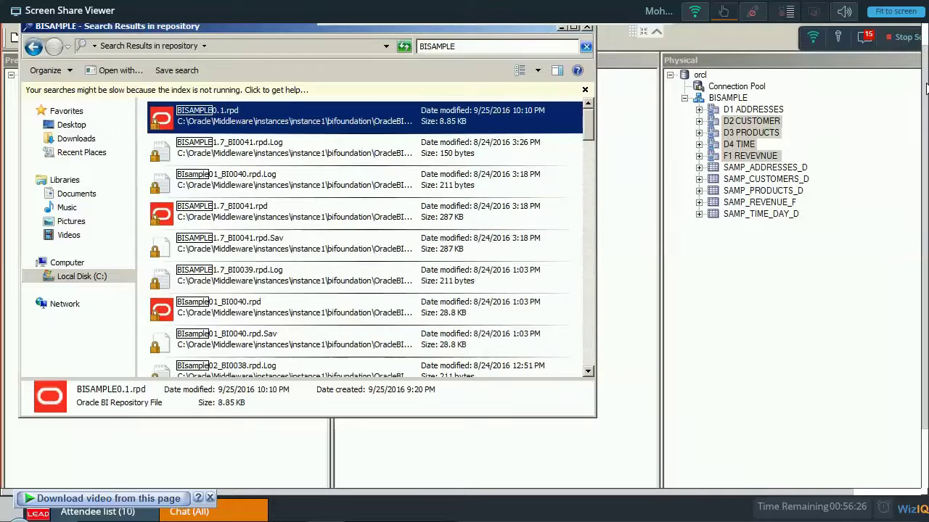
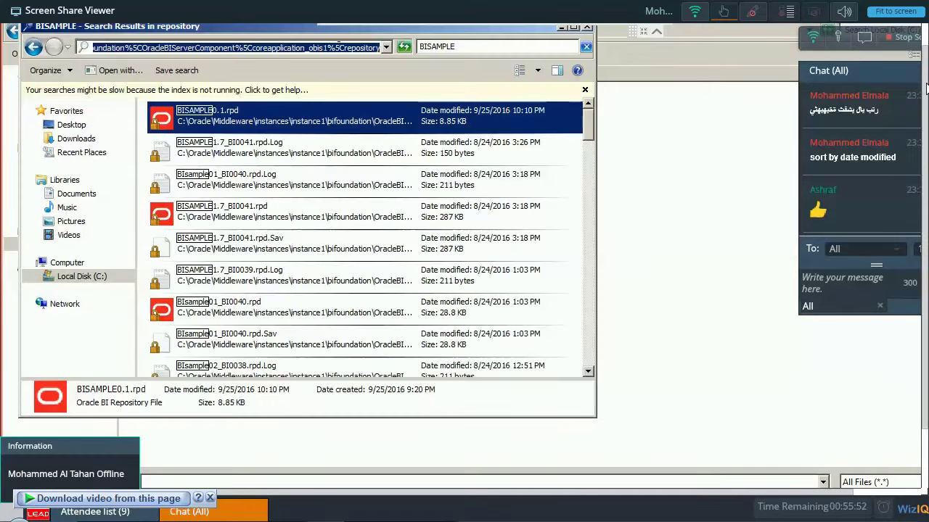
# Leave the search, go to the pasted repository folder path and pick BISAMPLE0.1.rpd as the Repository File.
pyautogui.click(438, 46)
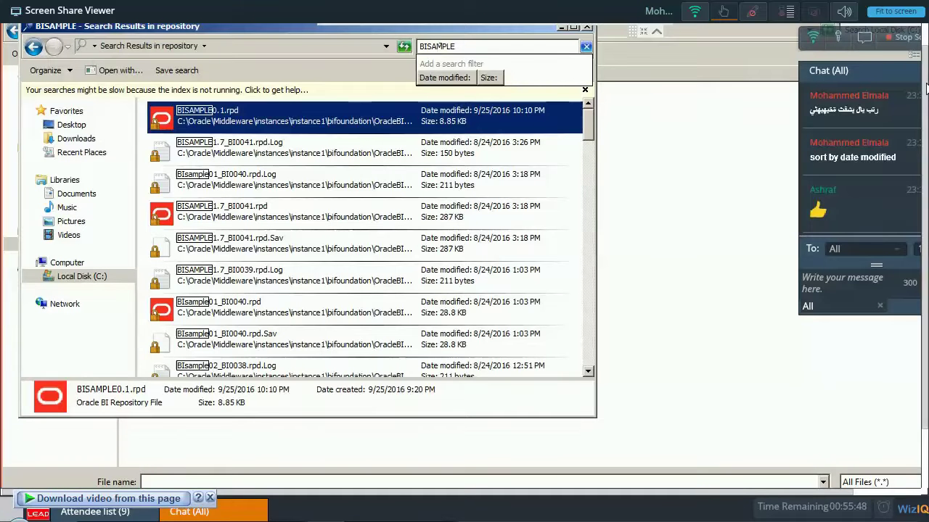
pyautogui.press('Escape')
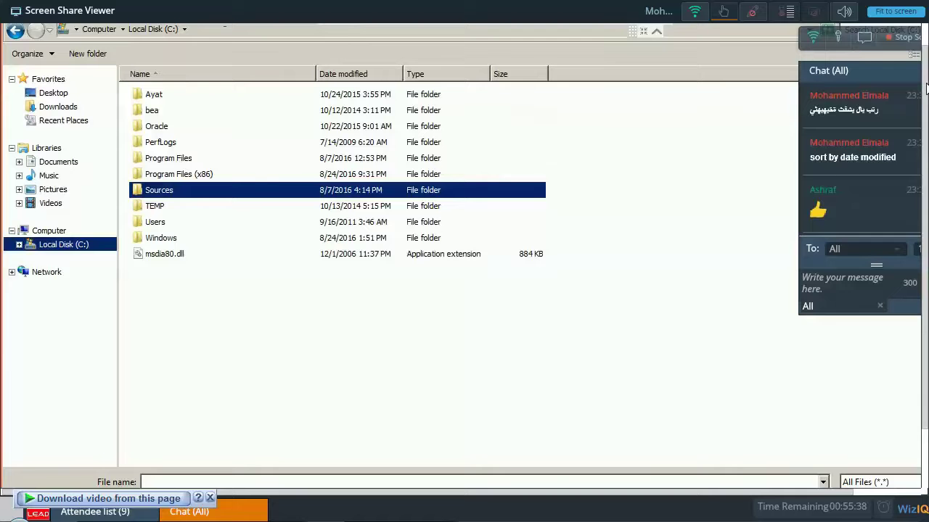
pyautogui.click(225, 29)
pyautogui.write('C:\\Oracle\\Middleware\\instances\\instance1\\bifoundation\\OracleBIServerComponent\\coreapplication_obis1\\repository')
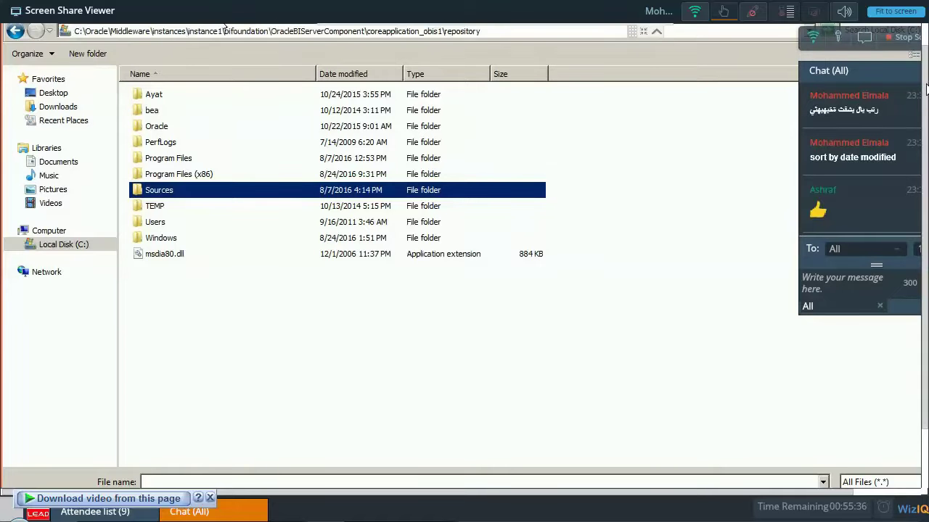
pyautogui.press('Return')
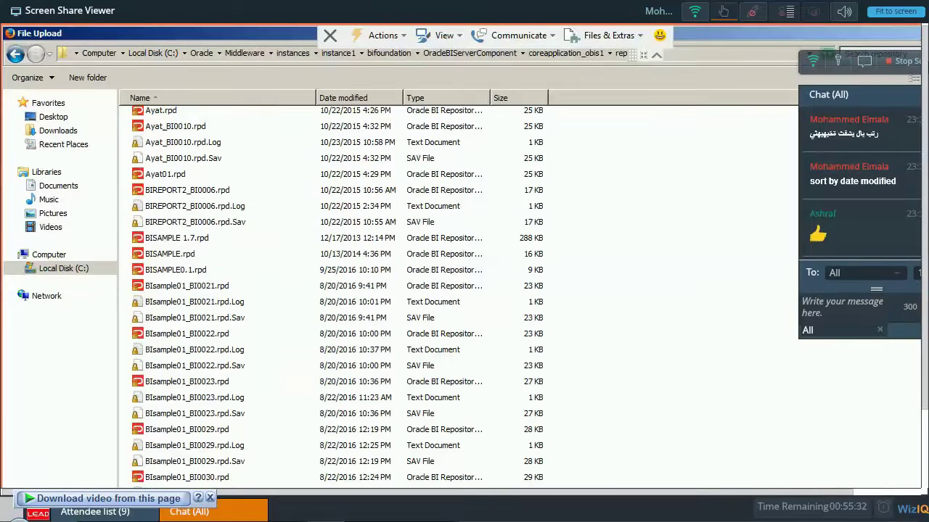
pyautogui.click(159, 263)
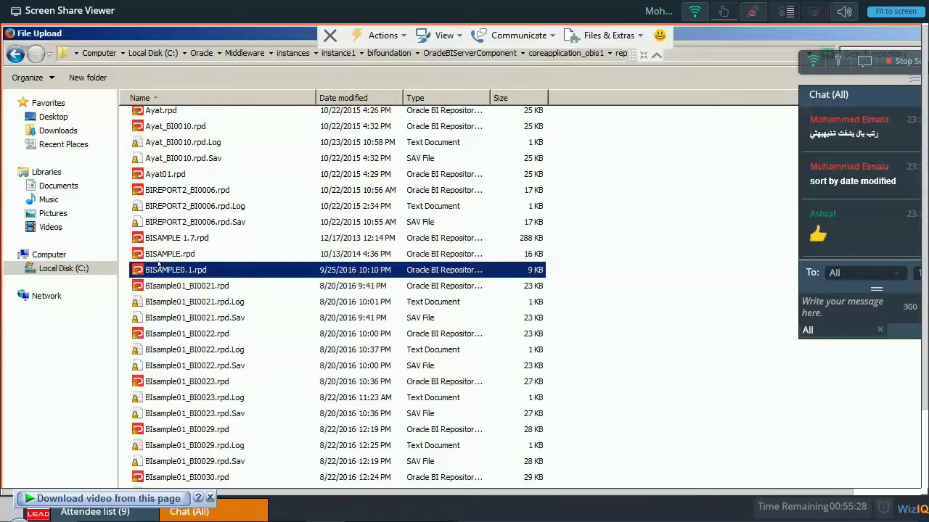
pyautogui.doubleClick(158, 264)
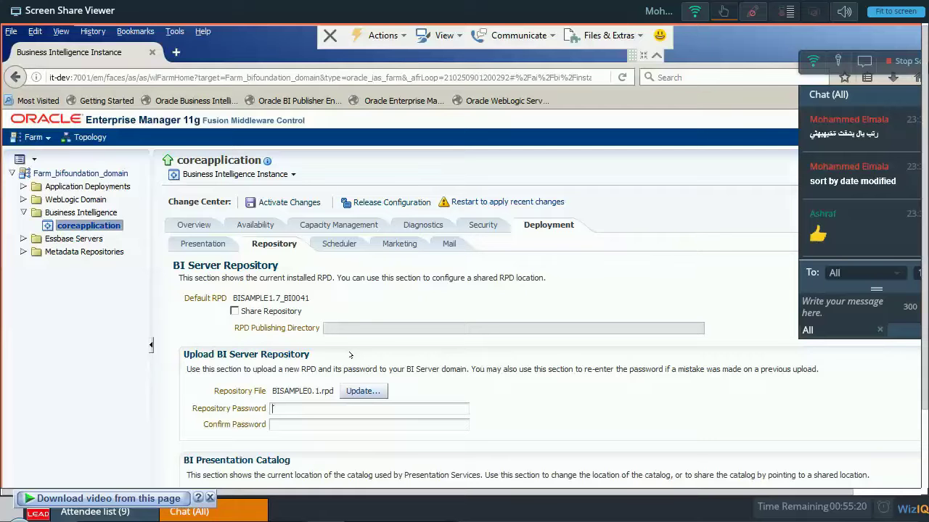
# Enter the repository password in both the Repository Password and Confirm Password fields.
pyautogui.write('welcome1')
pyautogui.press('Tab')
pyautogui.write('welcome1')
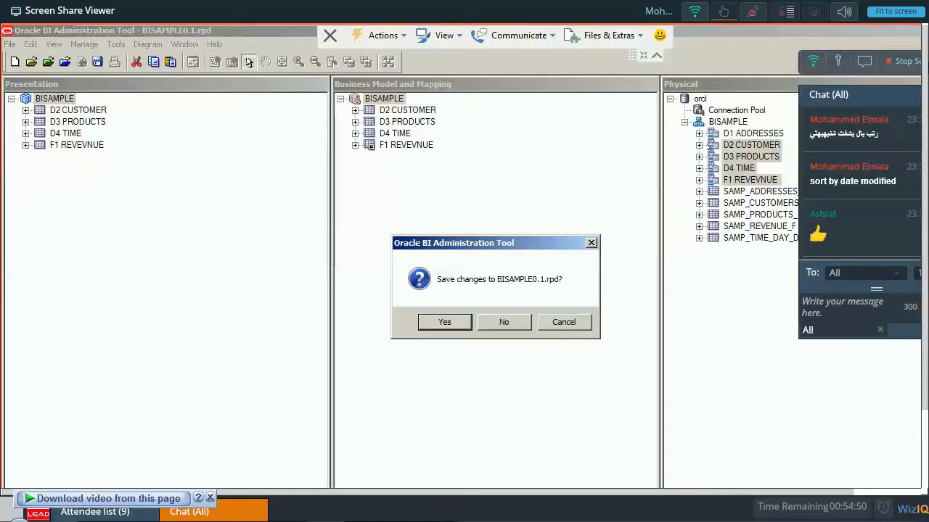
# Launch the Oracle BI Administration Tool from the Start menu.
pyautogui.hotkey('alt', 'Tab')
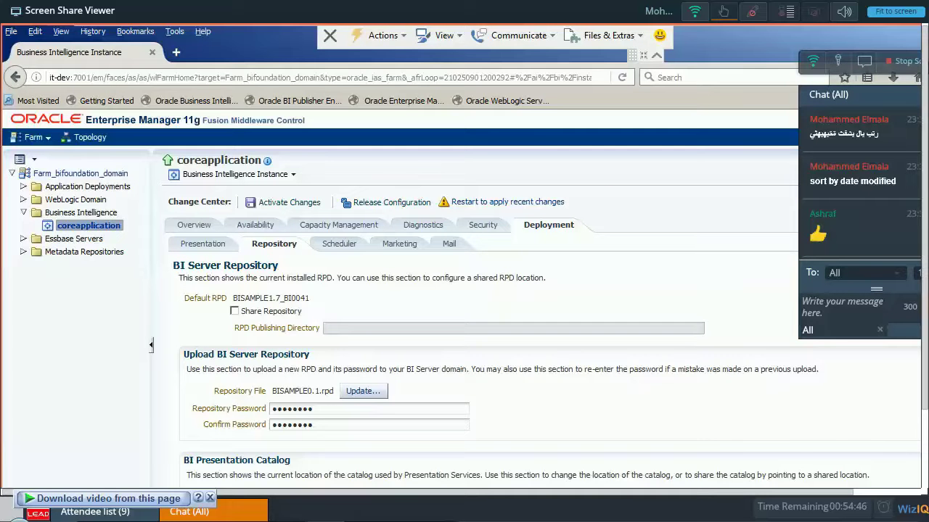
pyautogui.press('super')
pyautogui.click(73, 237)
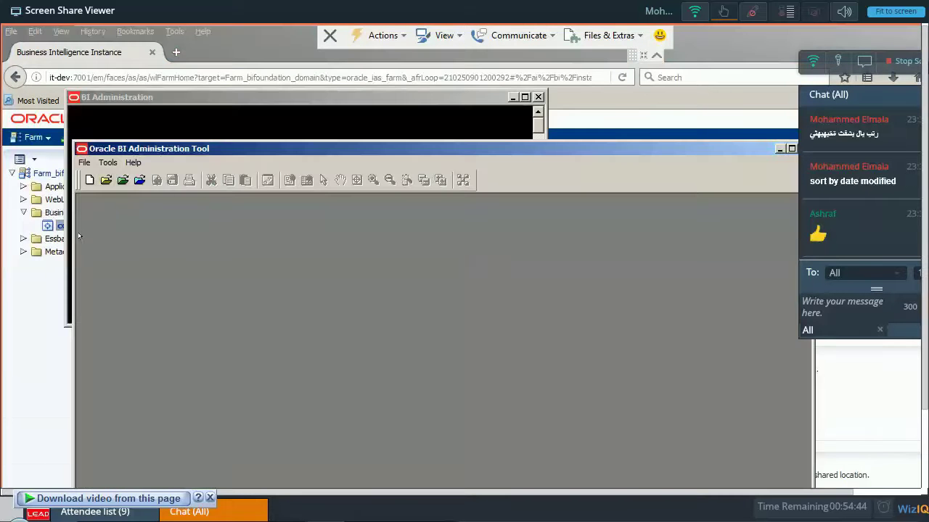
# Begin opening a repository offline, browsing from Local Disk (C:) into Oracle\Middleware\instances.
pyautogui.click(106, 180)
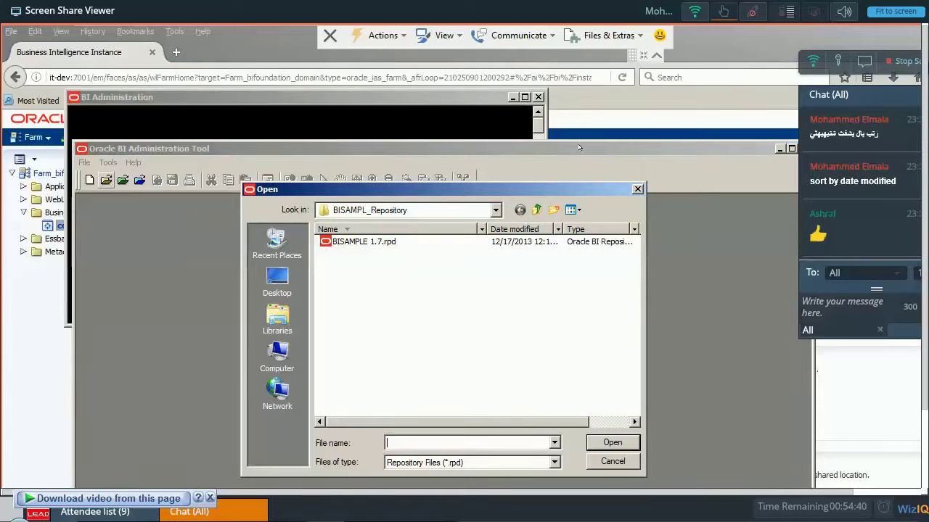
pyautogui.click(536, 210)
pyautogui.click(277, 356)
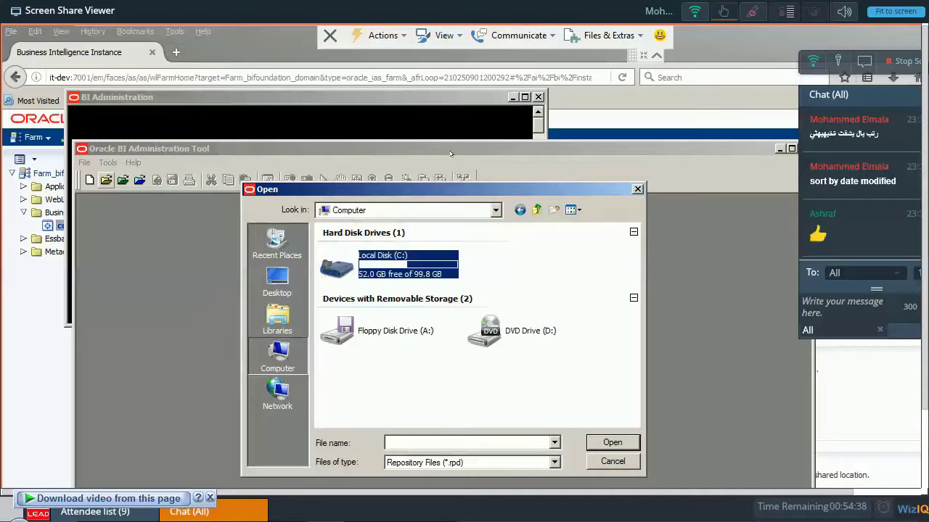
pyautogui.doubleClick(368, 263)
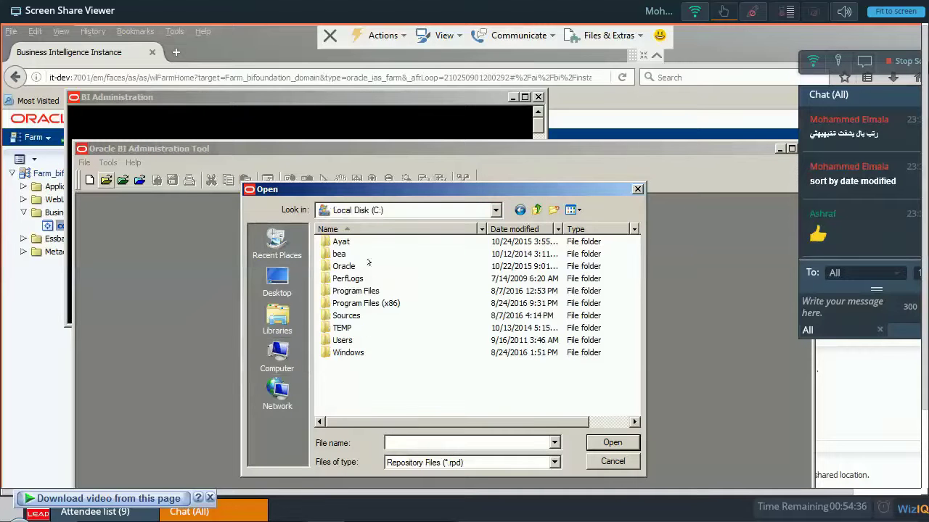
pyautogui.doubleClick(344, 265)
pyautogui.doubleClick(345, 254)
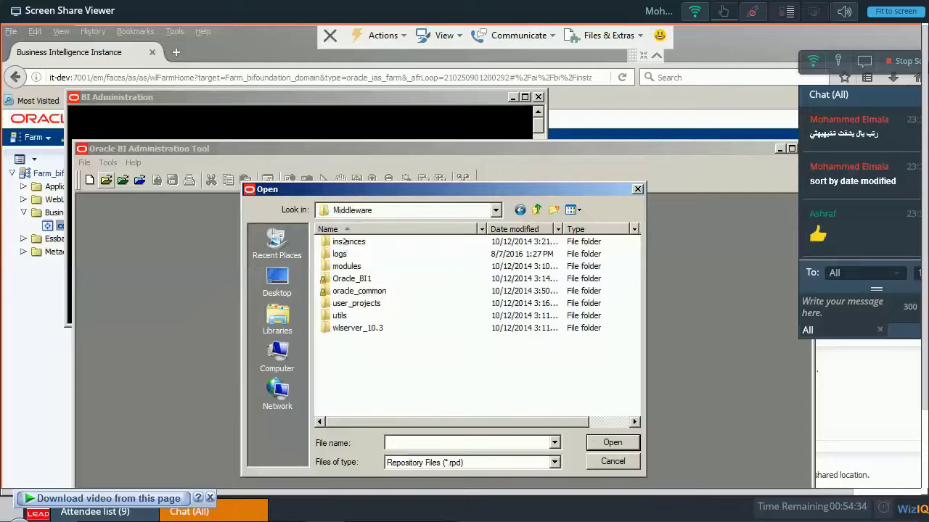
pyautogui.doubleClick(346, 242)
# Open BISAMPLE0.1.rpd from instance1's coreapplication_obis1 repository folder and type the repository password.
pyautogui.doubleClick(346, 241)
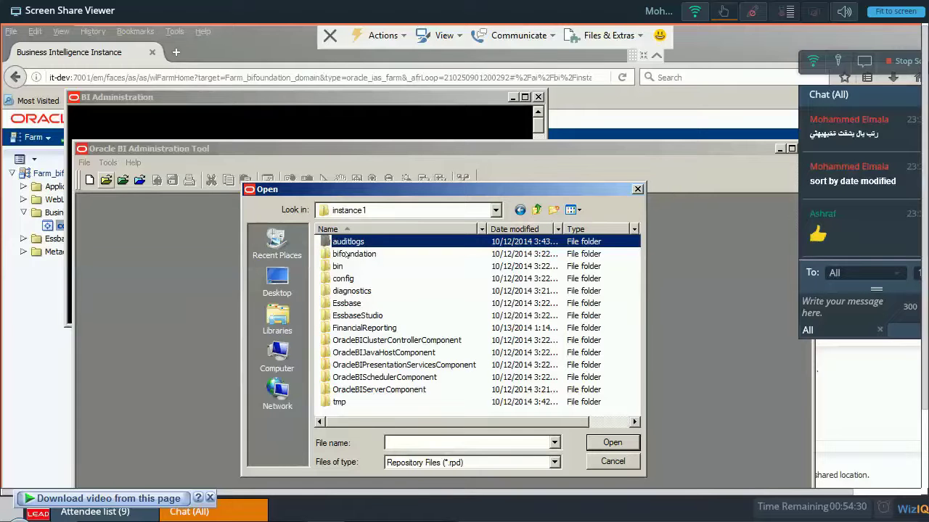
pyautogui.doubleClick(348, 255)
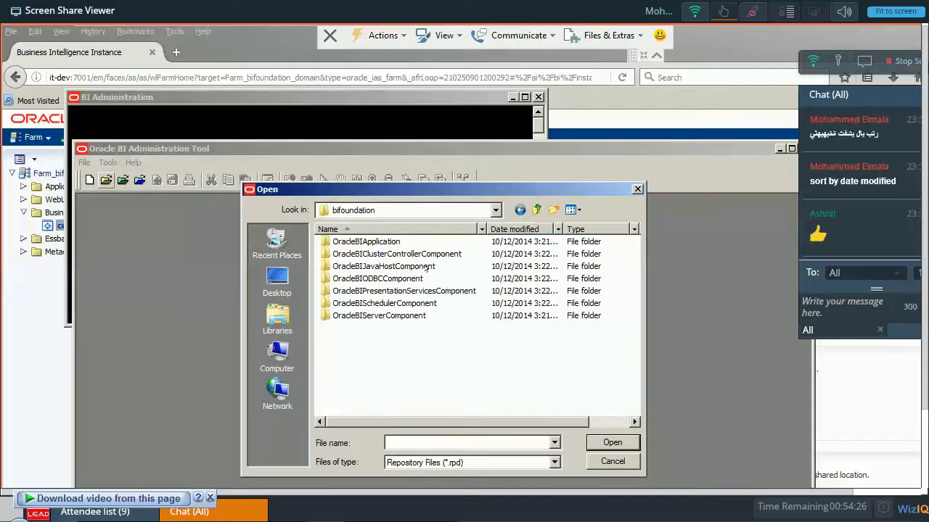
pyautogui.doubleClick(379, 315)
pyautogui.doubleClick(363, 241)
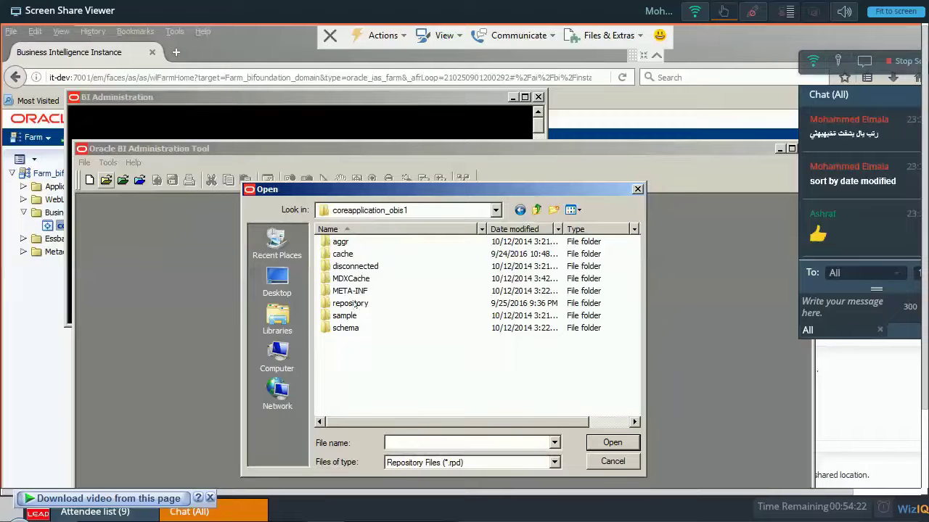
pyautogui.doubleClick(352, 304)
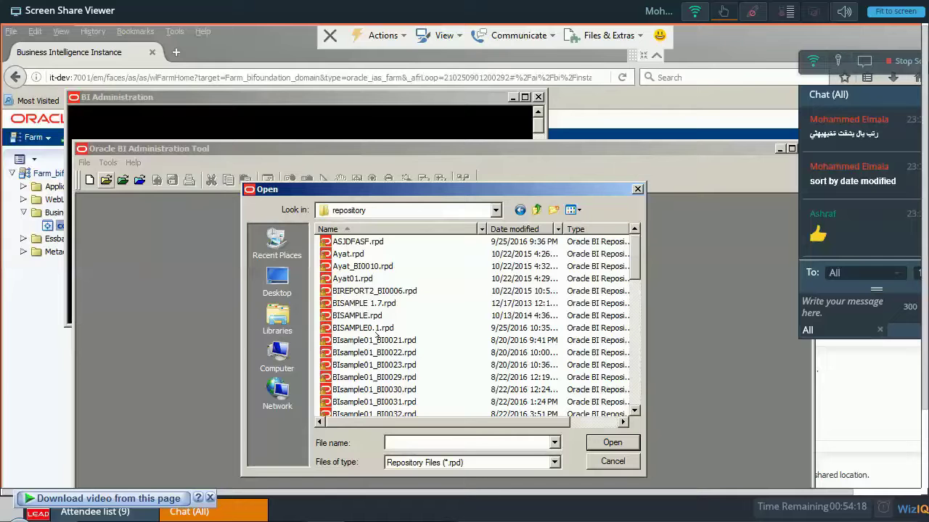
pyautogui.doubleClick(377, 331)
pyautogui.write('Admin12')
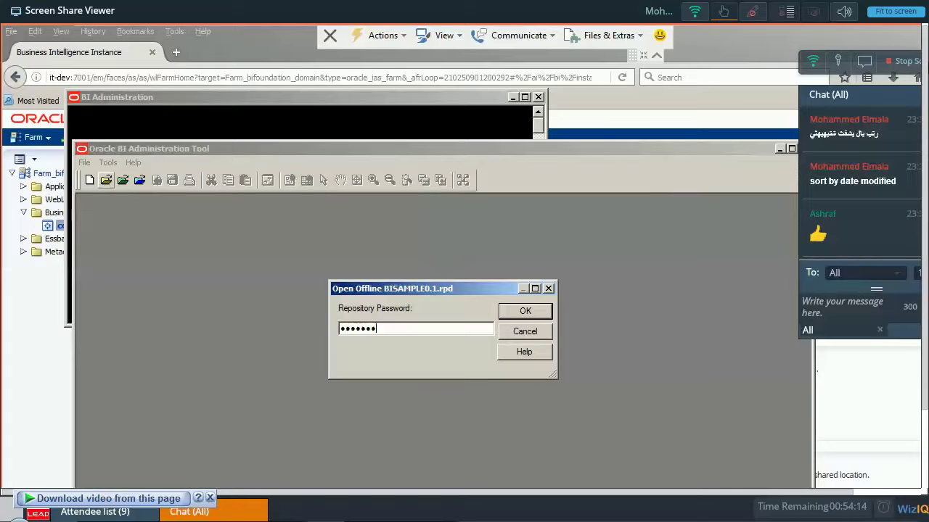
# Retype the repository password, submit it, and dismiss the 'Logon failed' message.
pyautogui.hotkey('ctrl', 'a')
pyautogui.write('Admin123')
pyautogui.press('Return')
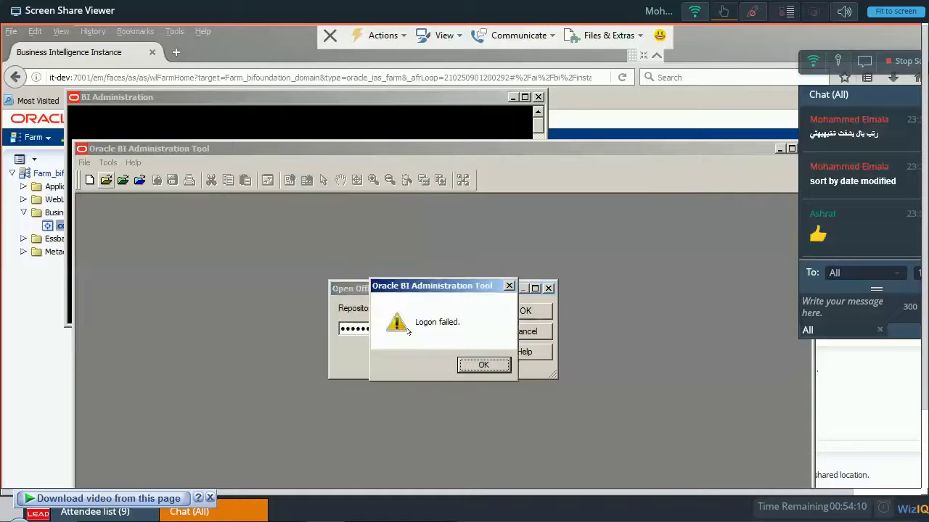
pyautogui.press('Return')
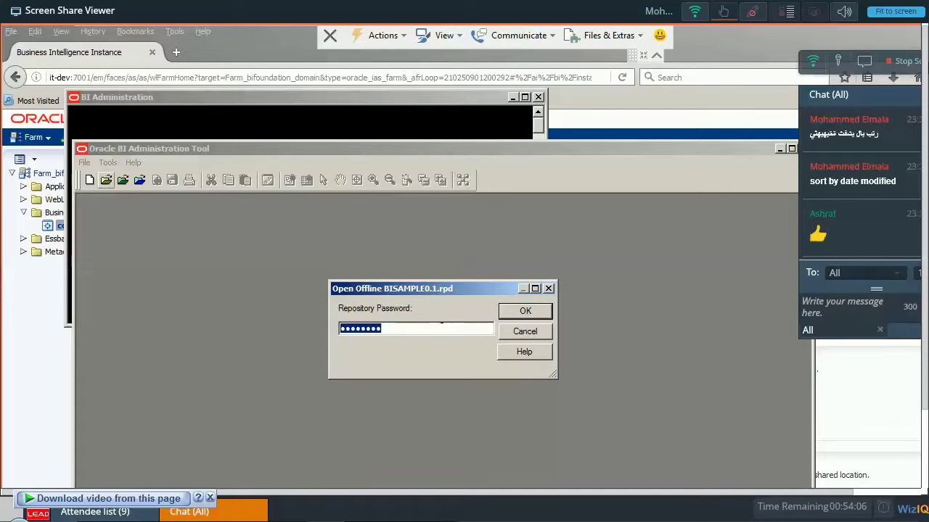
# Retry with another password, dismiss the second logon failure, and write a class chat comment.
pyautogui.click(441, 328)
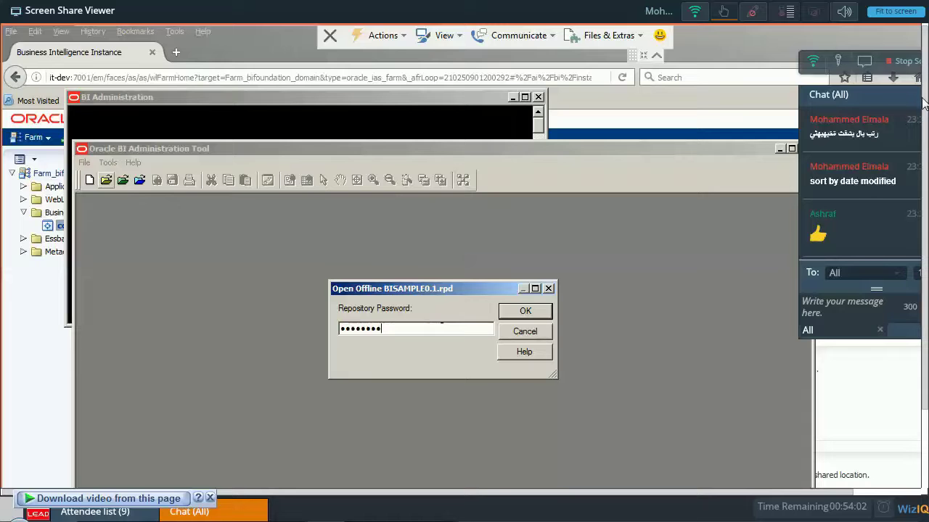
pyautogui.press('BackSpace')
pyautogui.press('BackSpace')
pyautogui.press('BackSpace')
pyautogui.press('BackSpace')
pyautogui.press('BackSpace')
pyautogui.press('BackSpace')
pyautogui.press('BackSpace')
pyautogui.press('BackSpace')
pyautogui.write('A')
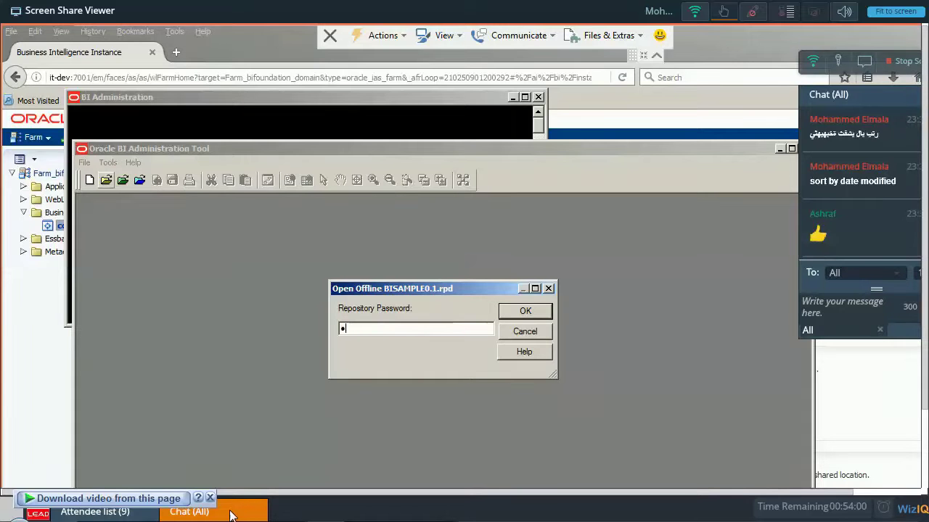
pyautogui.write('AAAAAAA')
pyautogui.click(238, 515)
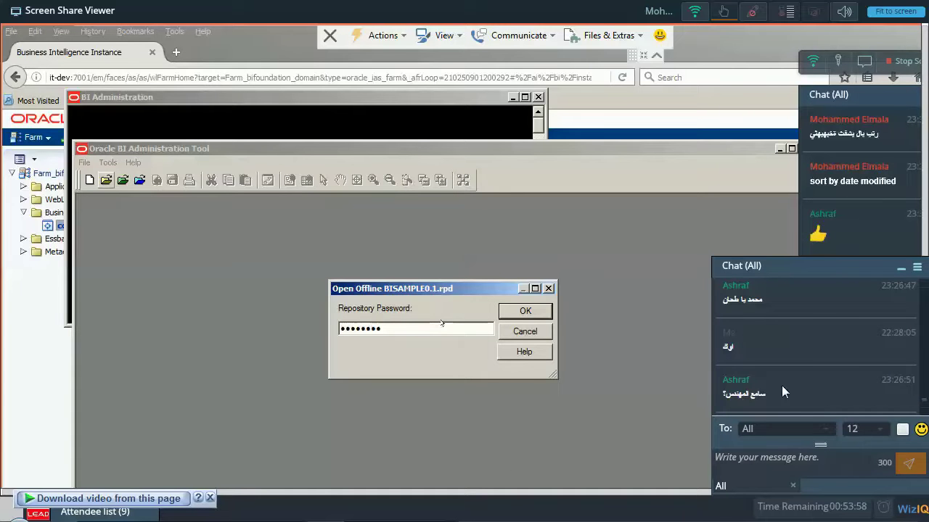
pyautogui.press('Return')
pyautogui.scroll(-3, 781, 385)
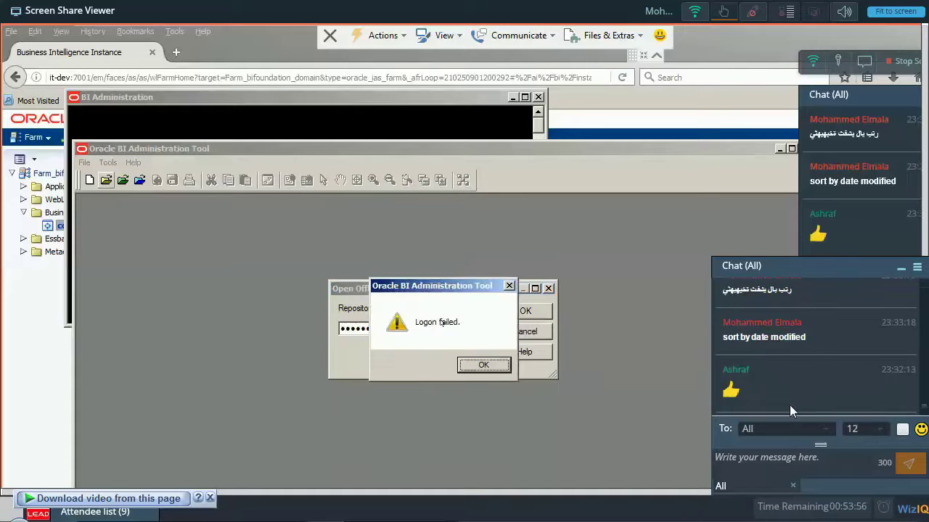
pyautogui.press('Return')
pyautogui.click(802, 465)
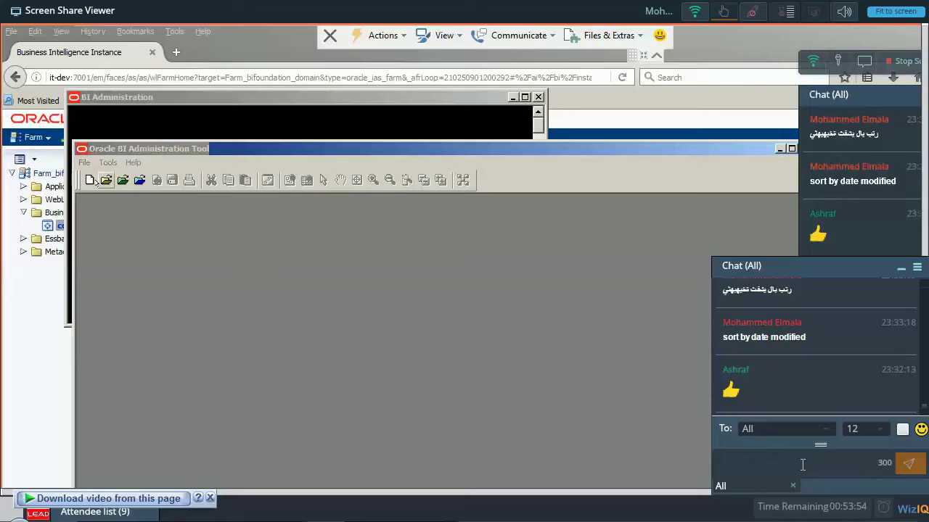
pyautogui.write('هههه')
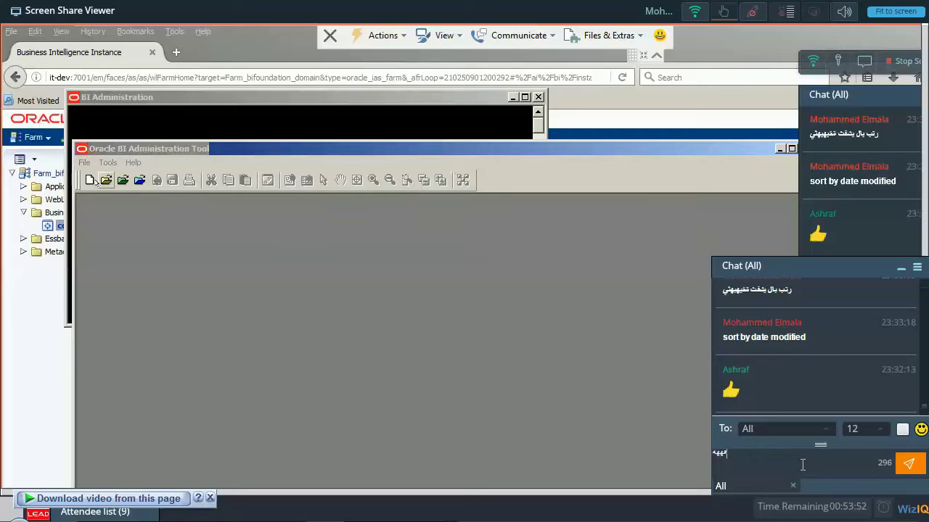
pyautogui.write('ه الله على الاورا')
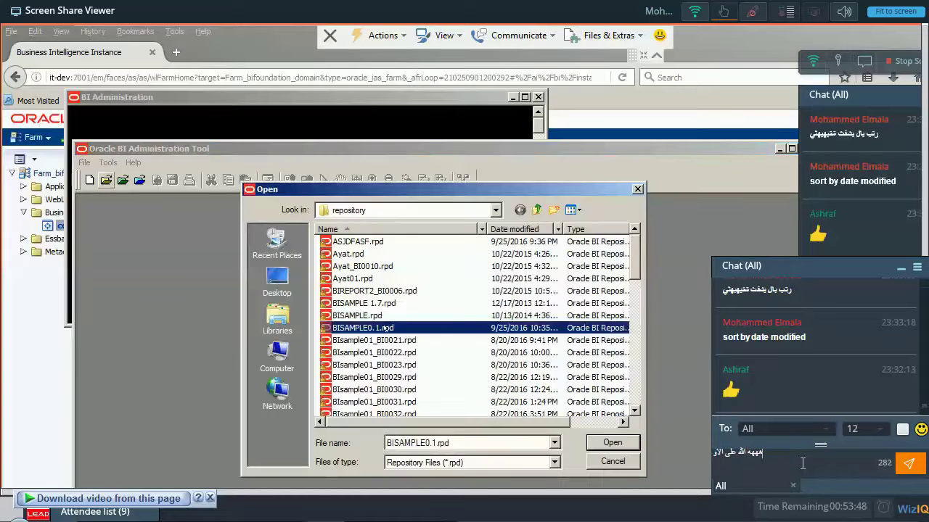
pyautogui.write('كل')
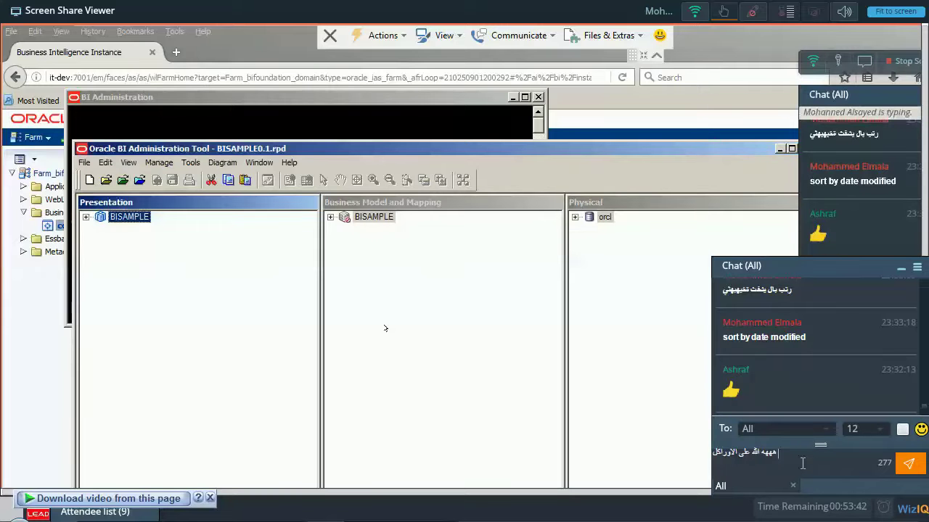
# Send the chat message and minimize the class chat panel.
pyautogui.press('Return')
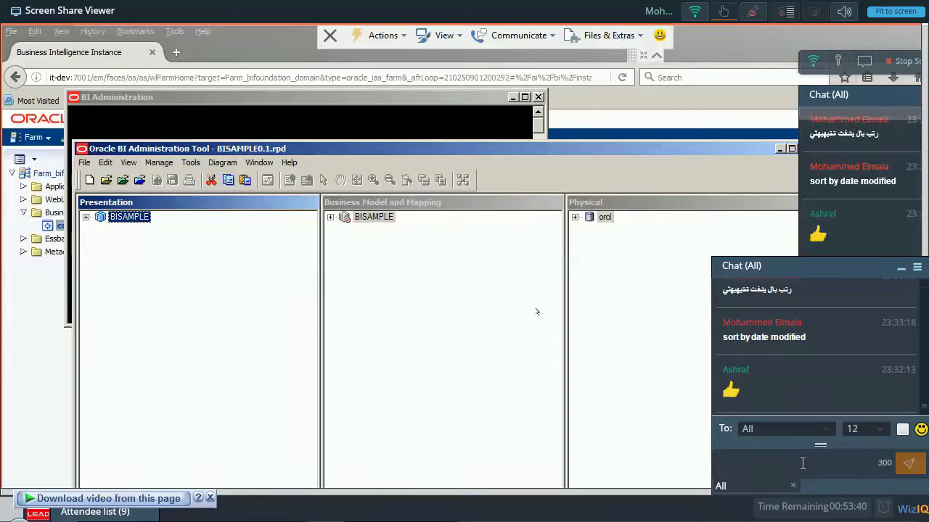
pyautogui.click(901, 270)
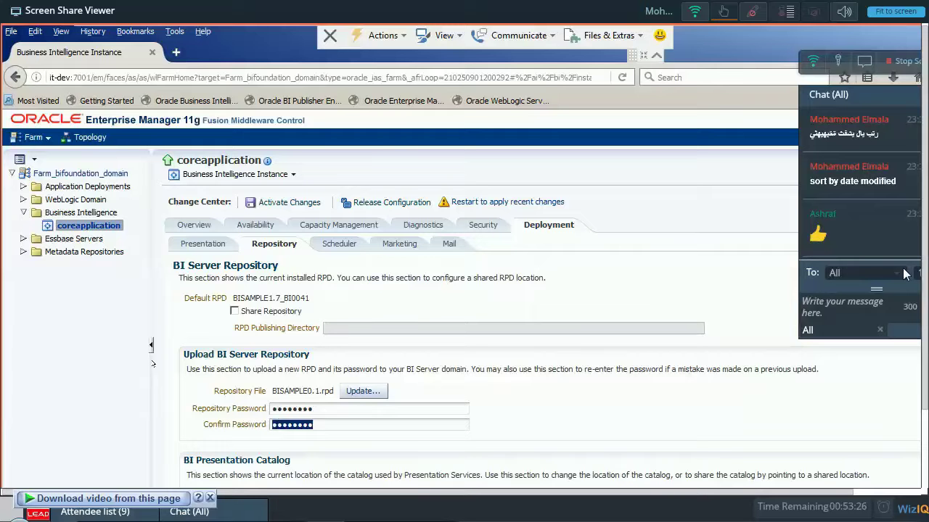
# Retype the Confirm Password and apply the BISAMPLE0.1.rpd repository upload.
pyautogui.write('Admin123')
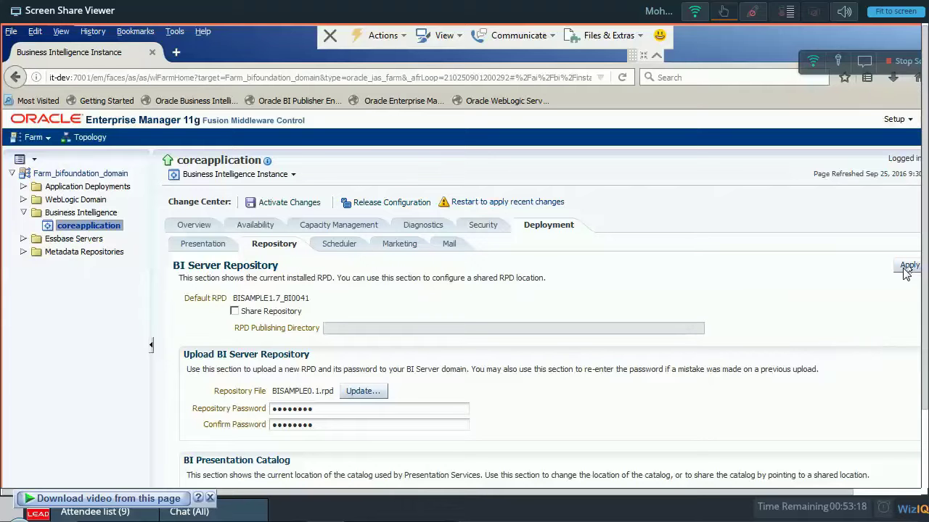
pyautogui.click(905, 270)
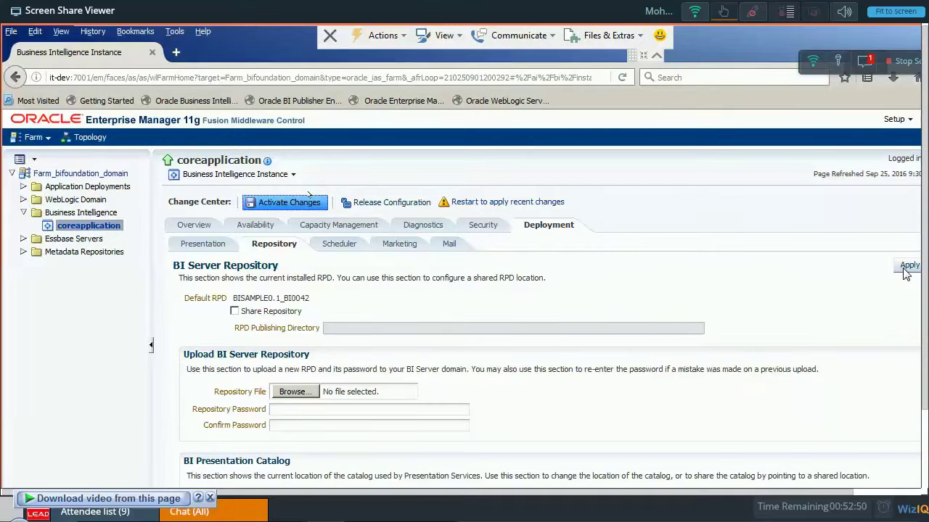
# Activate the pending configuration changes from the Change Center.
pyautogui.click(308, 197)
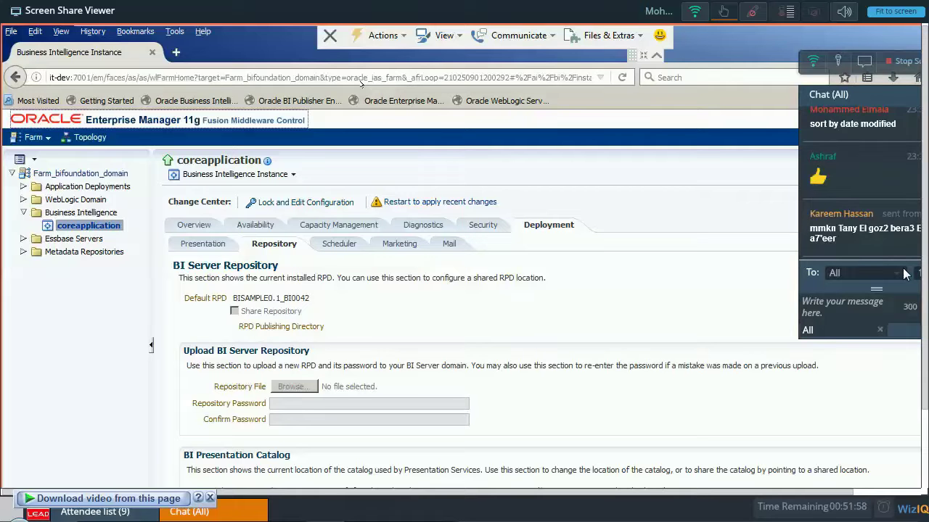
# Visit the Oracle Business Intelligence site via its bookmark, then head back to Enterprise Manager.
pyautogui.click(187, 98)
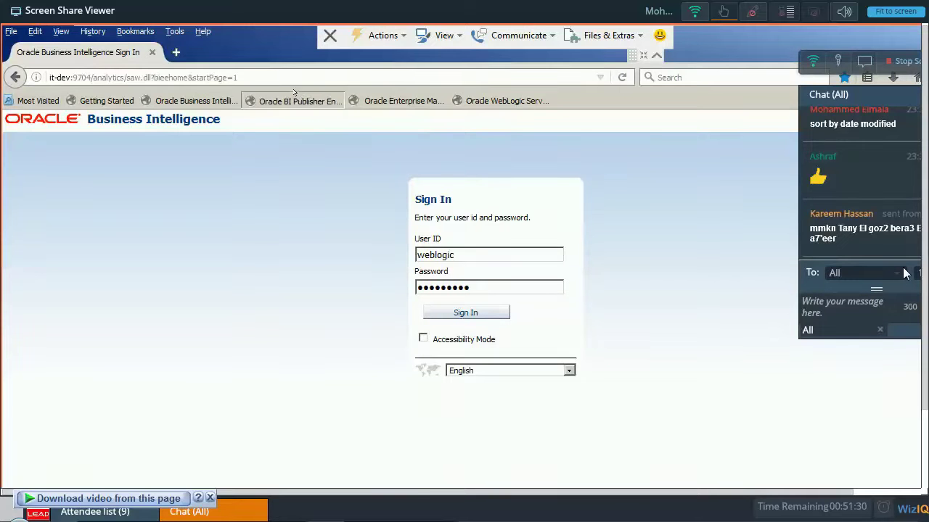
pyautogui.click(387, 100)
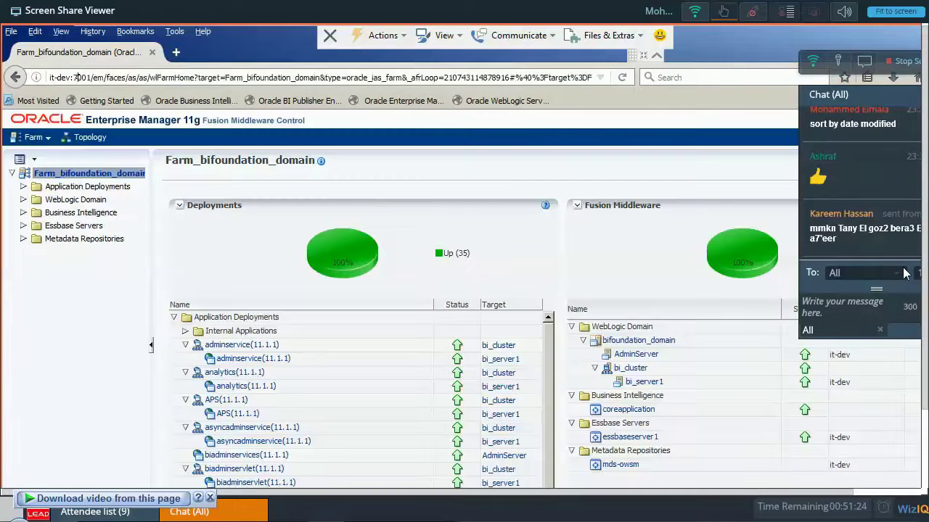
# Select part of the page address in the browser's address bar.
pyautogui.moveTo(49, 77); pyautogui.dragTo(108, 77)
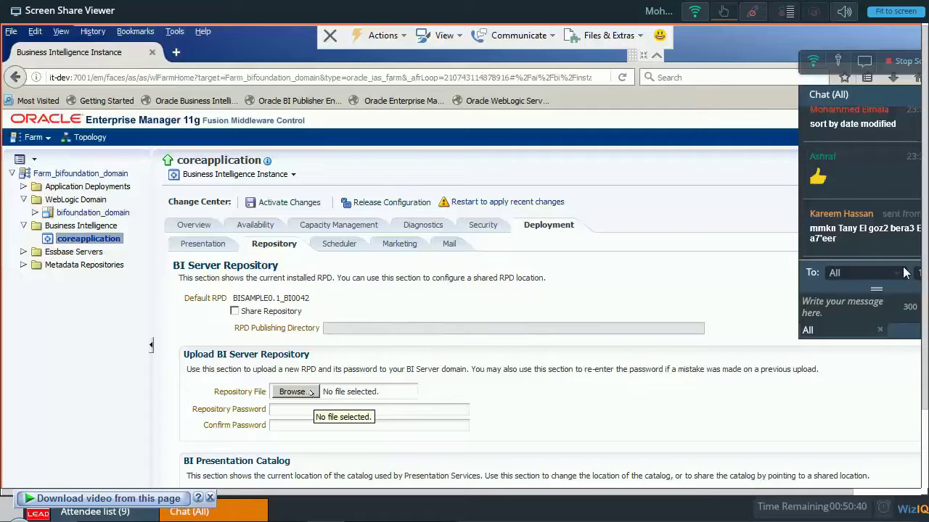
# Browse for a new file for the Repository File field.
pyautogui.click(311, 392)
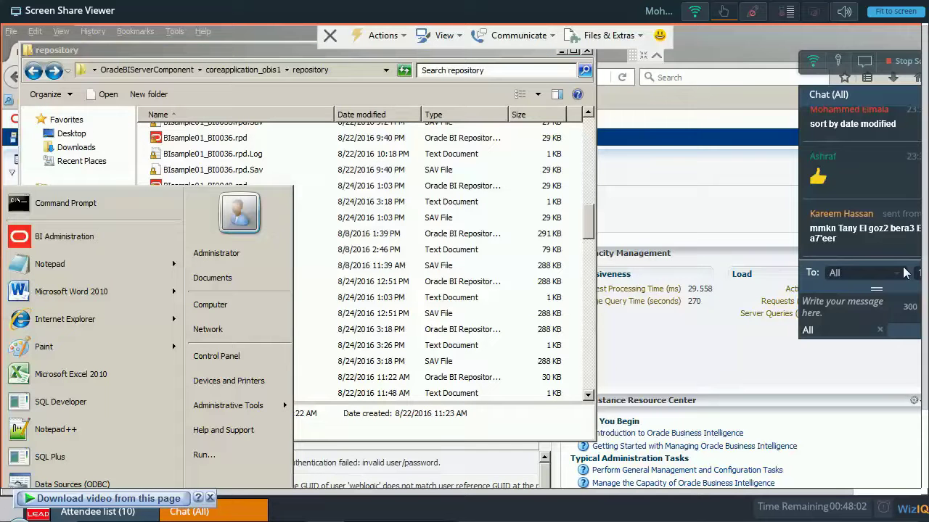
# Open an Administrator command prompt and begin a cd command.
pyautogui.click(66, 204)
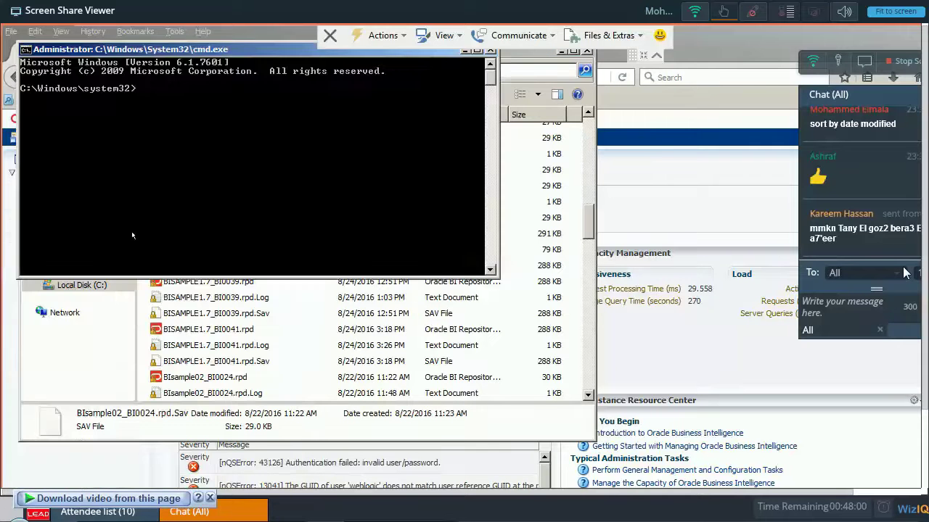
pyautogui.write('cd')
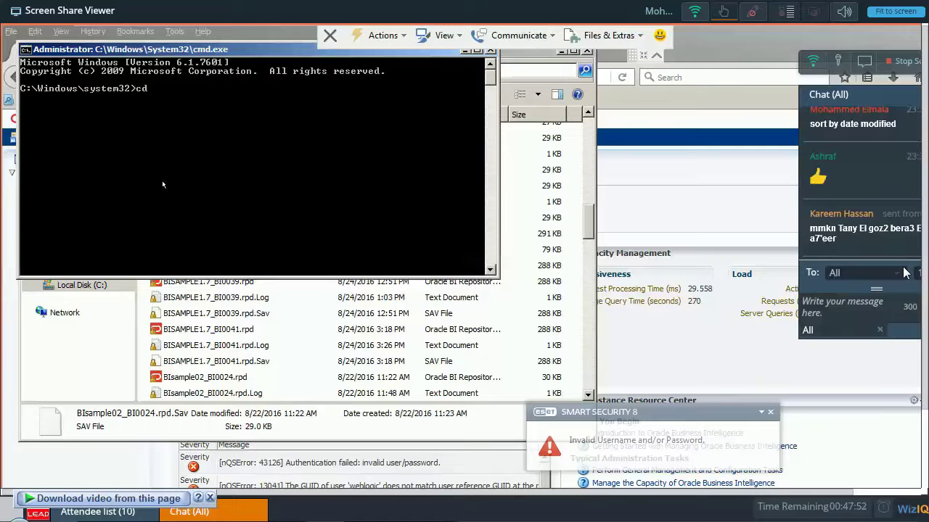
pyautogui.click(76, 147)
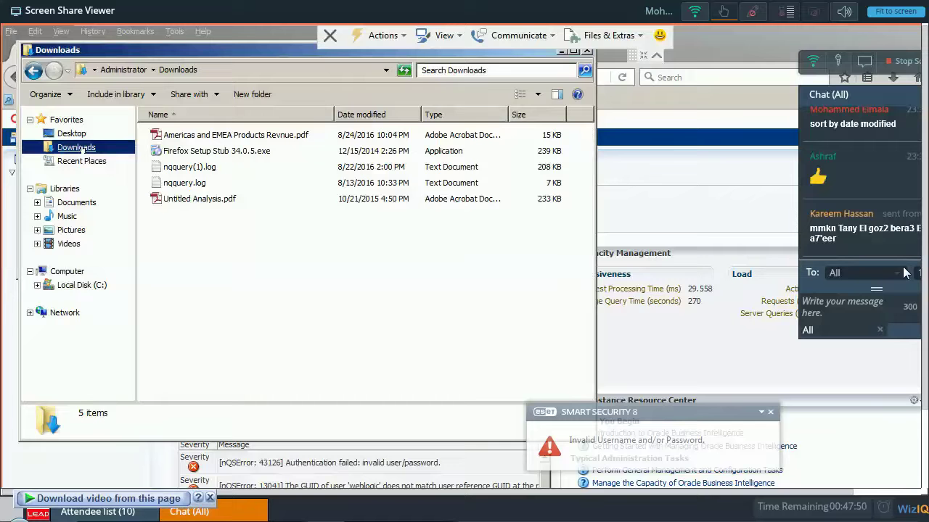
# Browse to C:\Oracle\Middleware\instances\instance1\bin and copy its path to the command prompt.
pyautogui.click(81, 285)
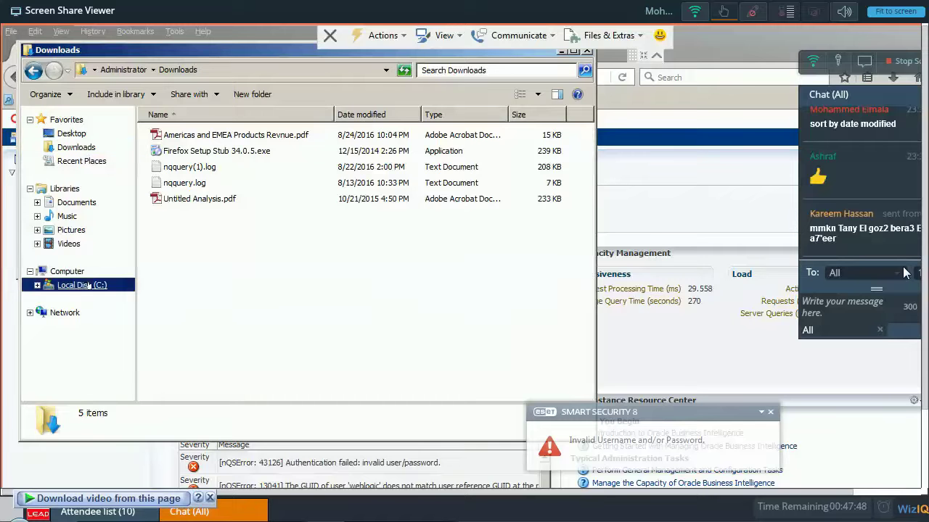
pyautogui.click(199, 164)
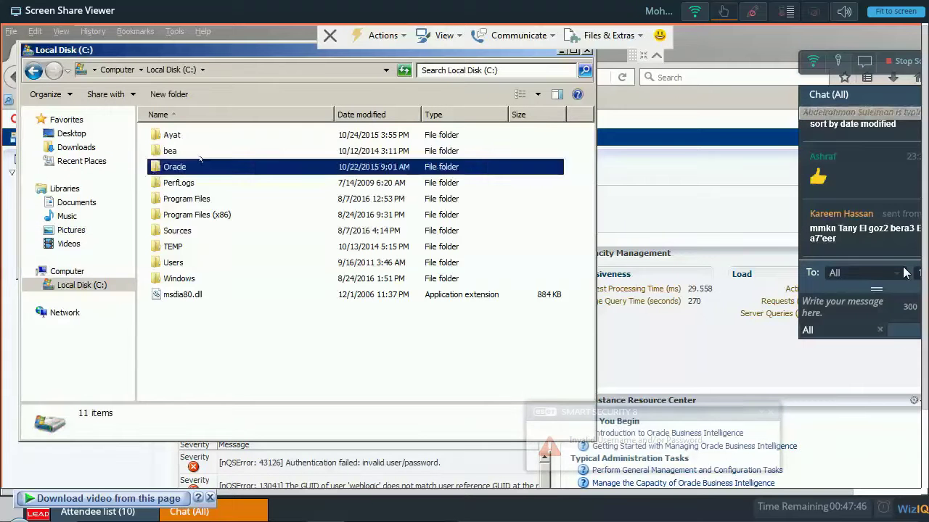
pyautogui.doubleClick(199, 160)
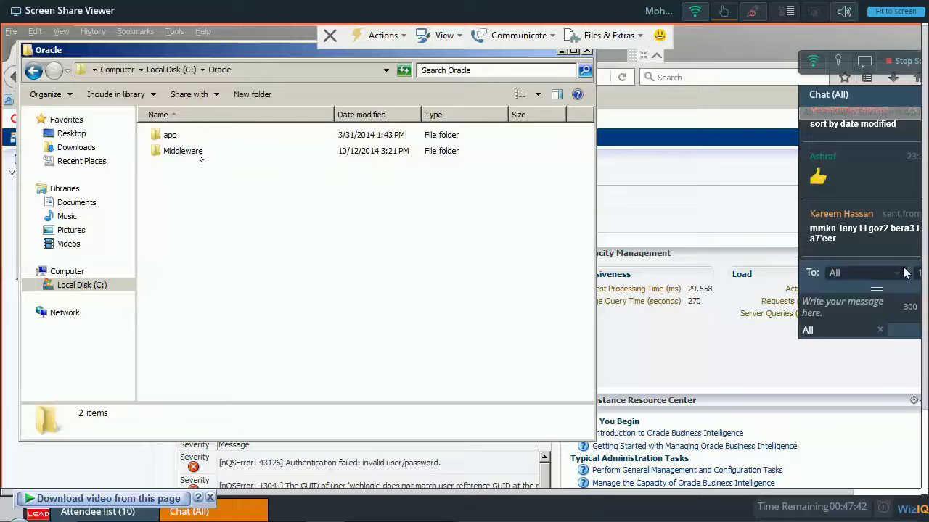
pyautogui.doubleClick(201, 156)
pyautogui.doubleClick(181, 155)
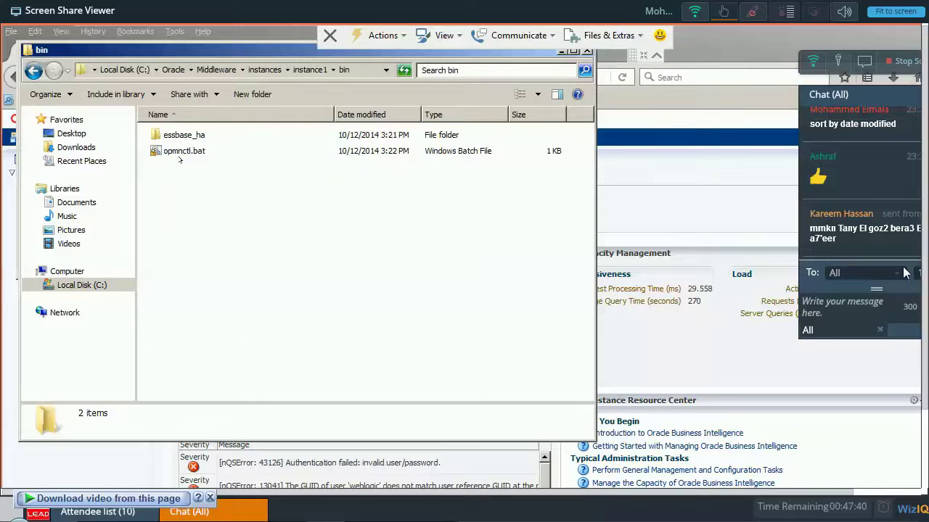
pyautogui.hotkey('alt', 'd')
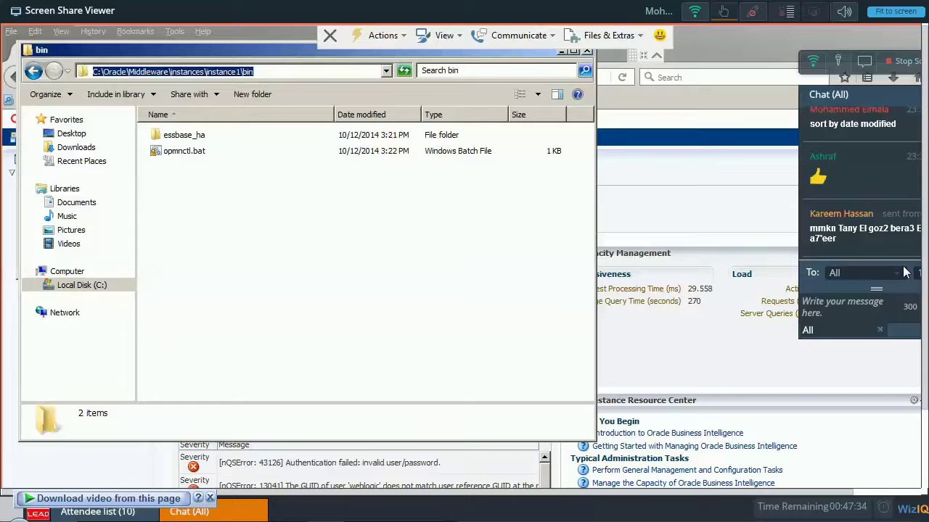
pyautogui.hotkey('alt', 'Tab')
# Change into the instance1 bin folder and run opmnctl status, showing all seven processes Alive.
pyautogui.write('cd')
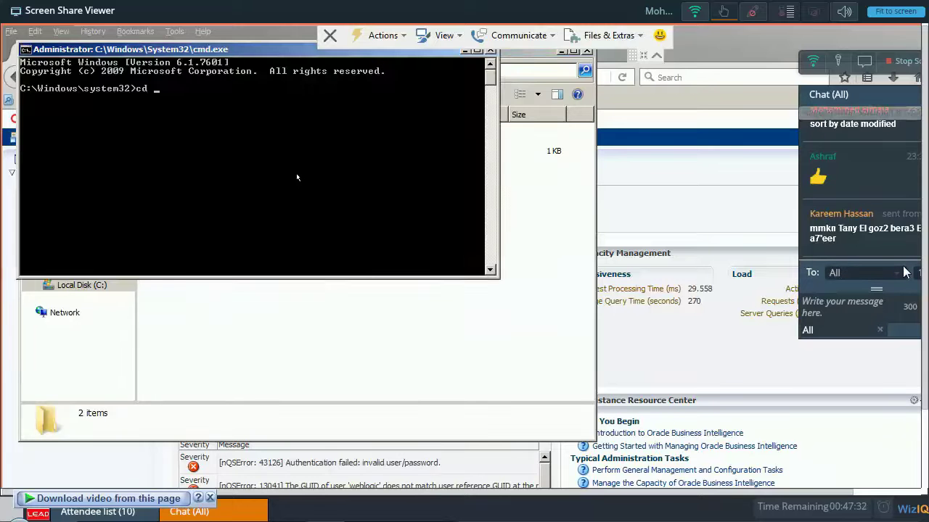
pyautogui.hotkey('alt', 'Tab')
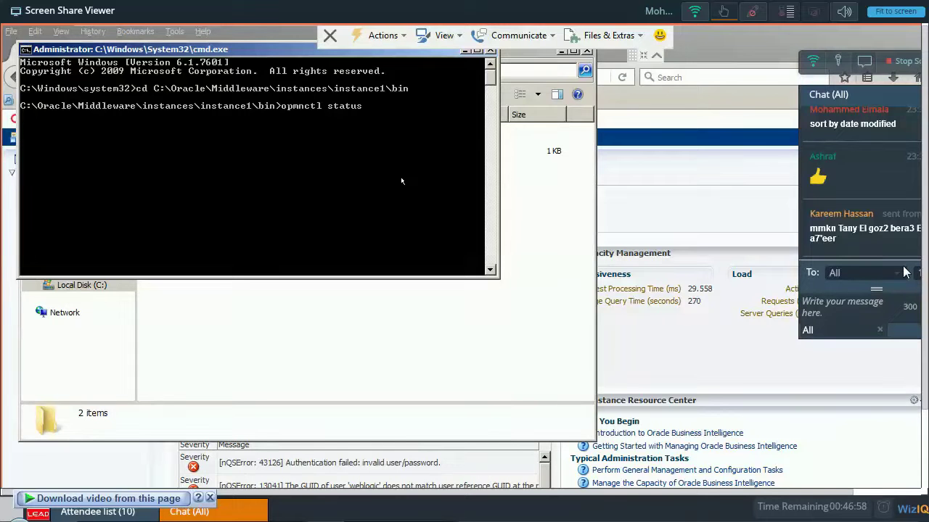
pyautogui.press('Return')
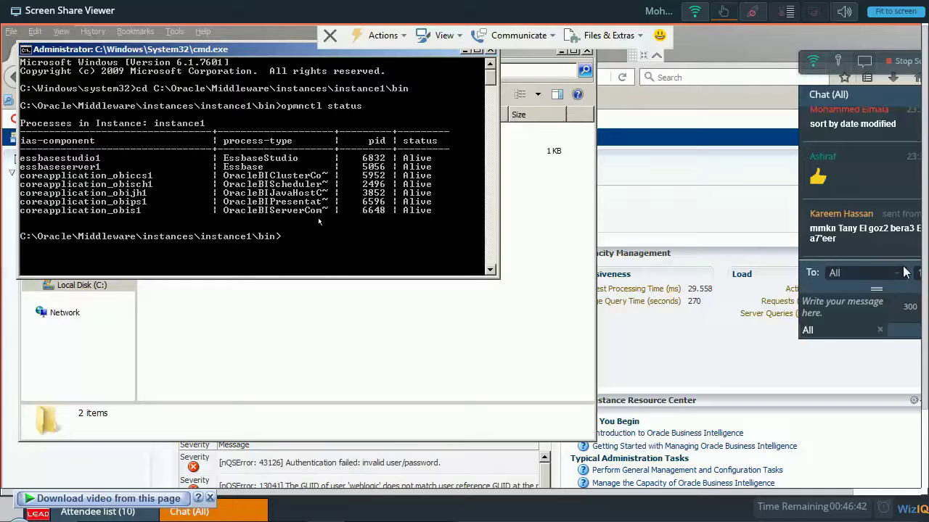
# Run opmnctl stopall to stop every OPMN-managed process.
pyautogui.write('opmnctr')
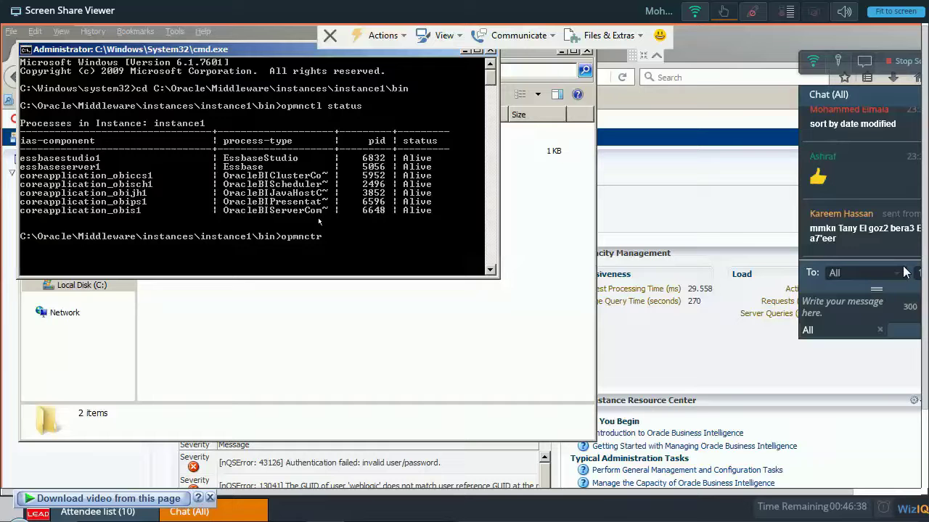
pyautogui.press('BackSpace')
pyautogui.write('l stop')
pyautogui.write('all')
pyautogui.press('Return')
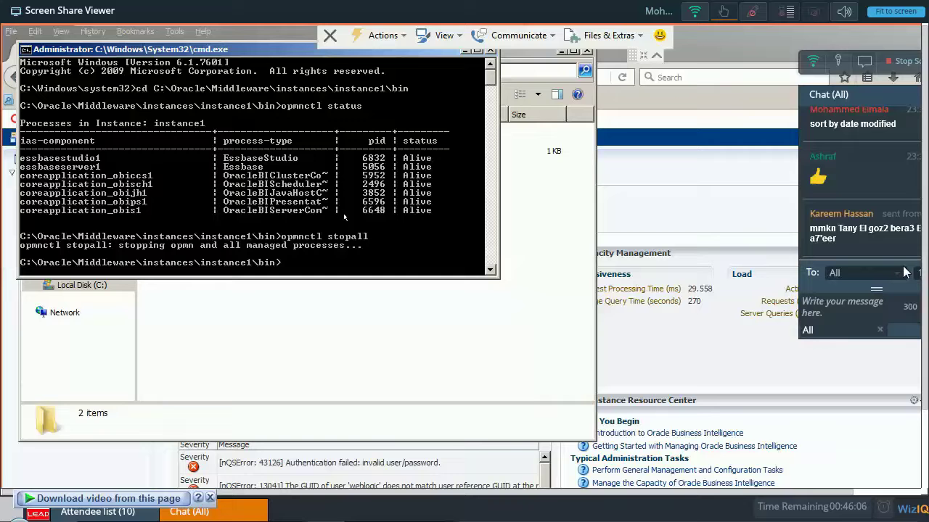
# Run opmnctl startall, then opmnctl status; coreapplication_obis1 reports a failed start.
pyautogui.write('opmnctl start')
pyautogui.write('all')
pyautogui.press('Return')
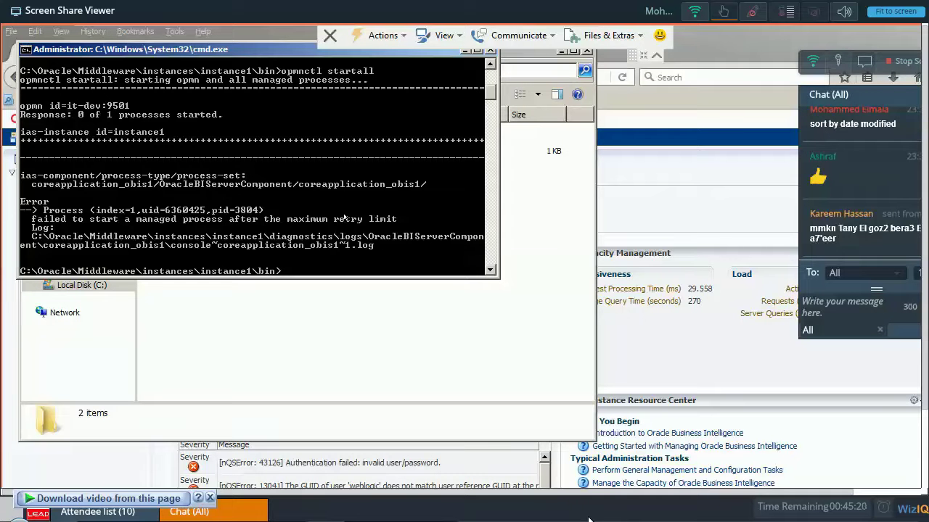
pyautogui.write('opmnctl stat')
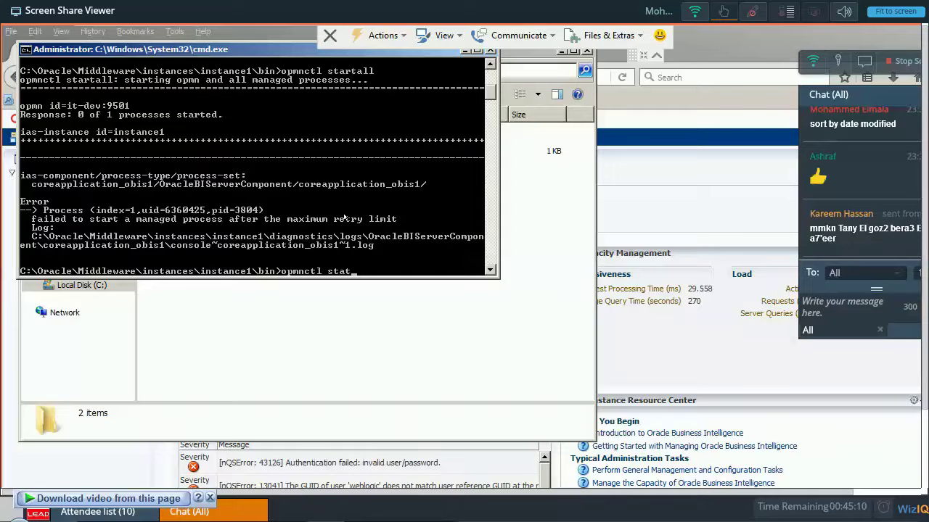
pyautogui.write('us')
pyautogui.press('Return')
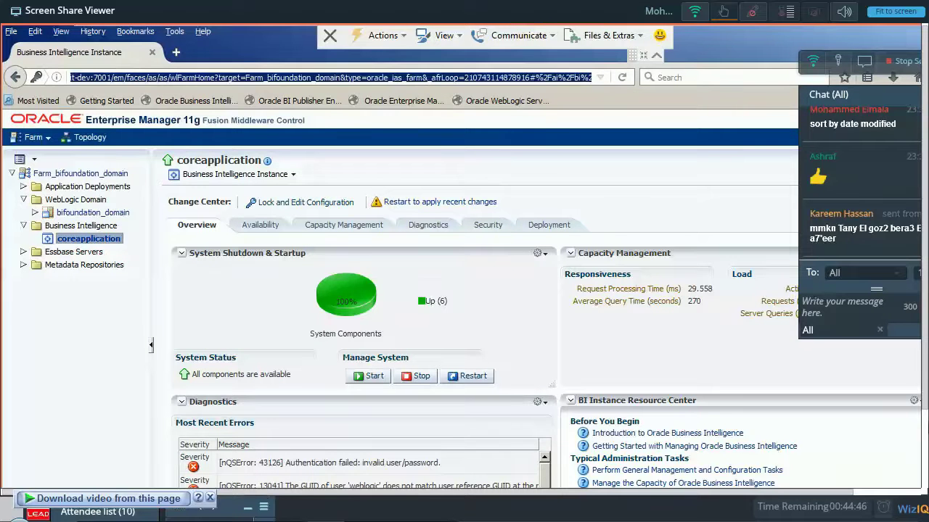
# Discard an unsent webinar chat message and load the Farm_bifoundation_domain home page.
pyautogui.click(923, 430)
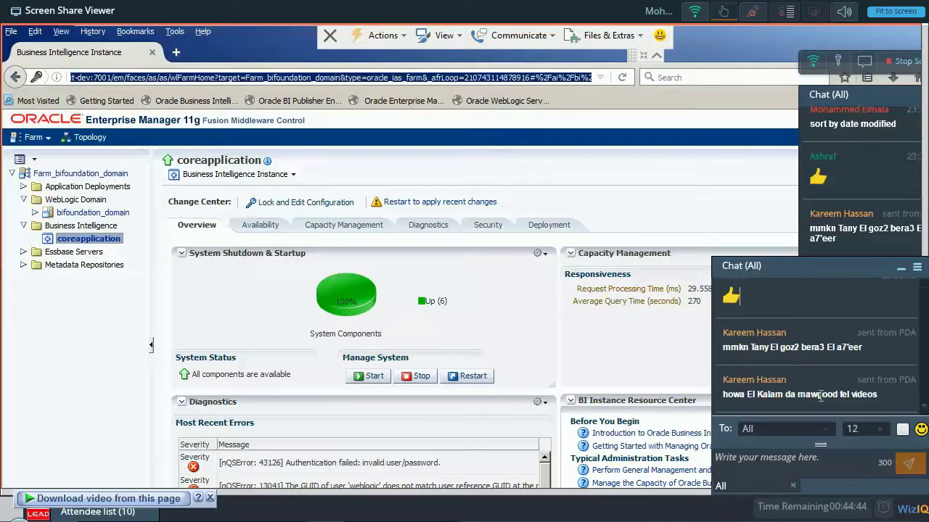
pyautogui.click(822, 456)
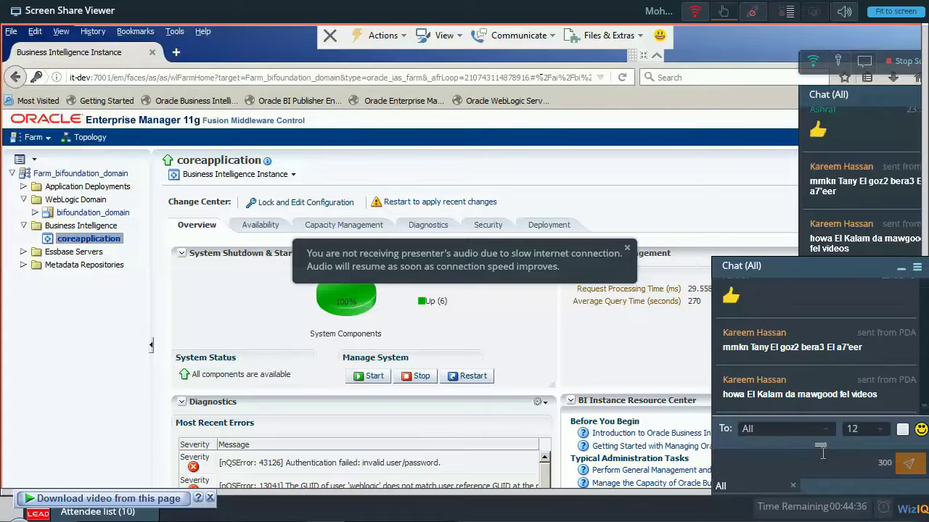
pyautogui.write('طب')
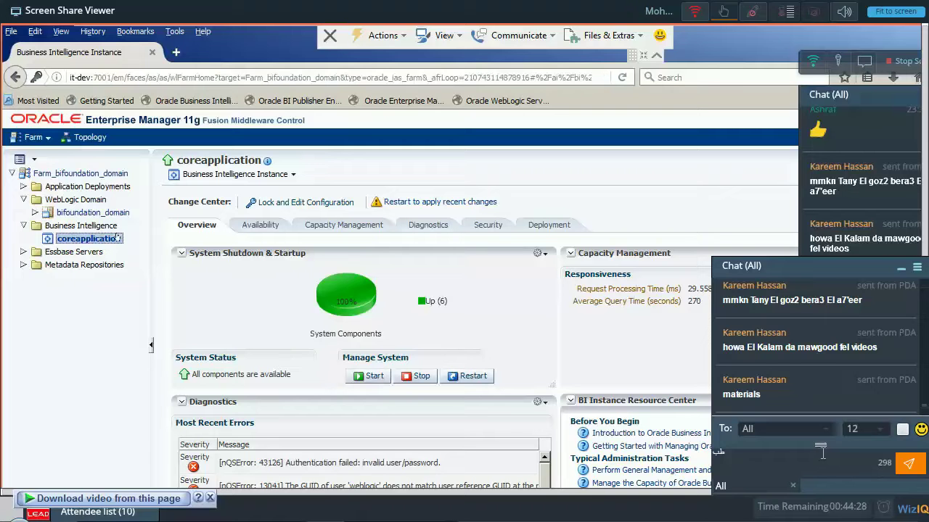
pyautogui.hotkey('ctrl', 'a')
pyautogui.press('BackSpace')
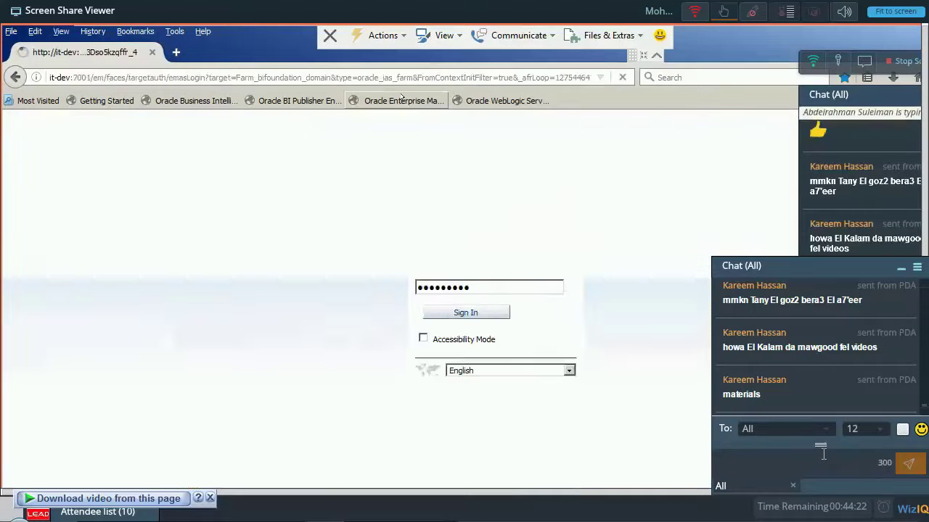
pyautogui.click(404, 100)
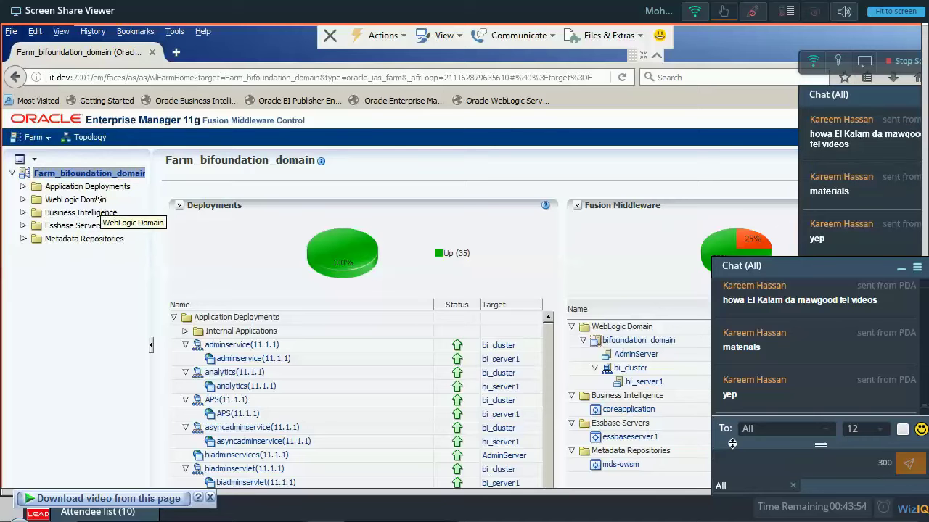
# Open coreapplication's Deployment > Repository page and lock the configuration for editing.
pyautogui.click(106, 210)
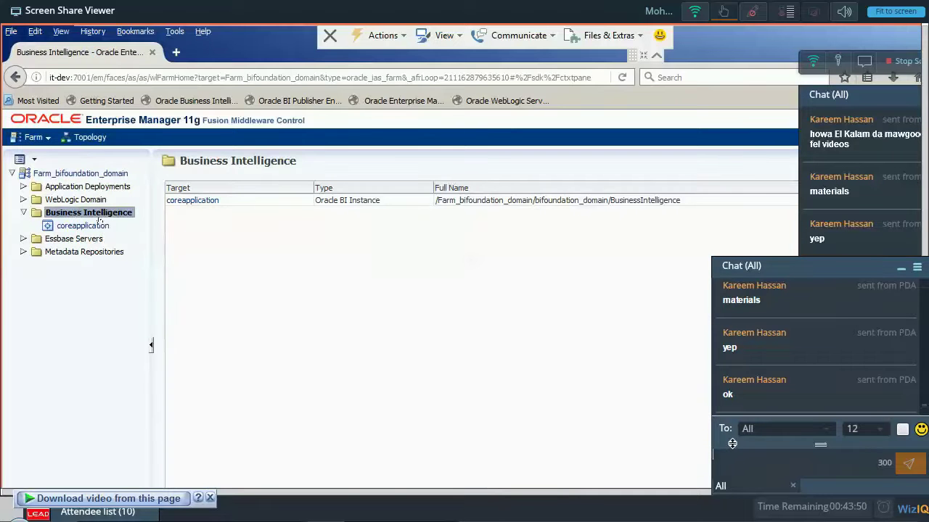
pyautogui.click(98, 223)
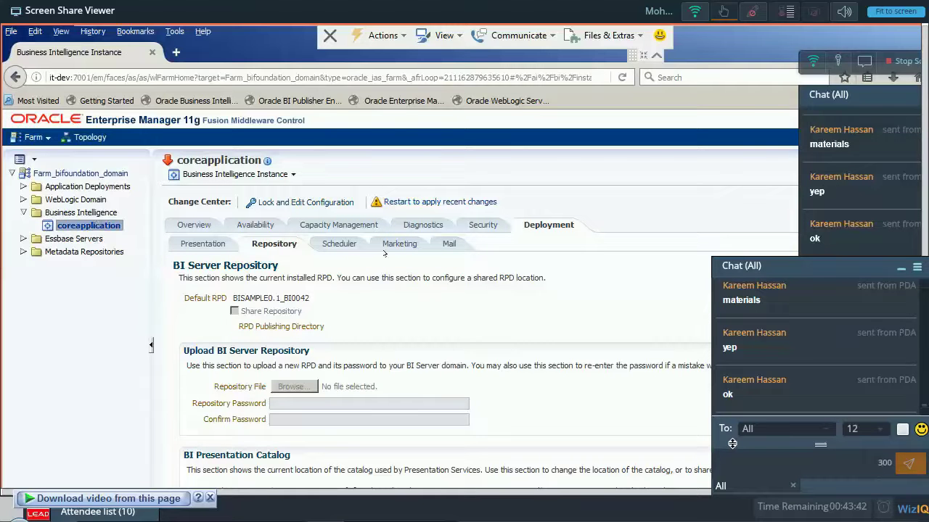
pyautogui.click(320, 201)
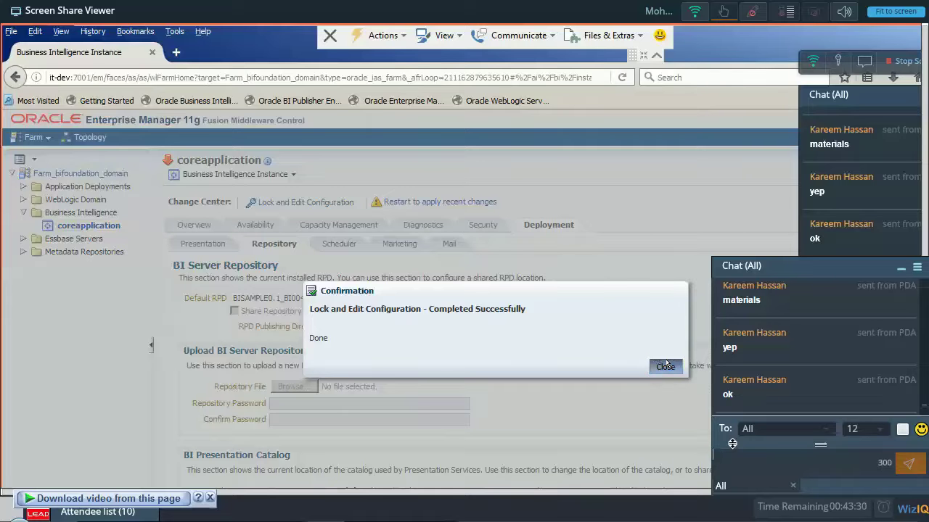
pyautogui.click(665, 366)
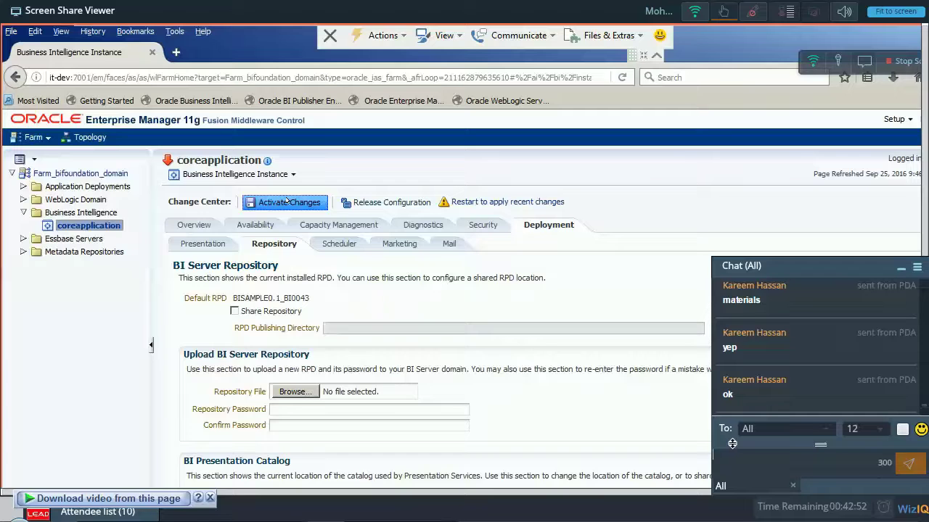
# Activate the repository changes, then begin typing opmnctl startall in the command prompt.
pyautogui.click(286, 202)
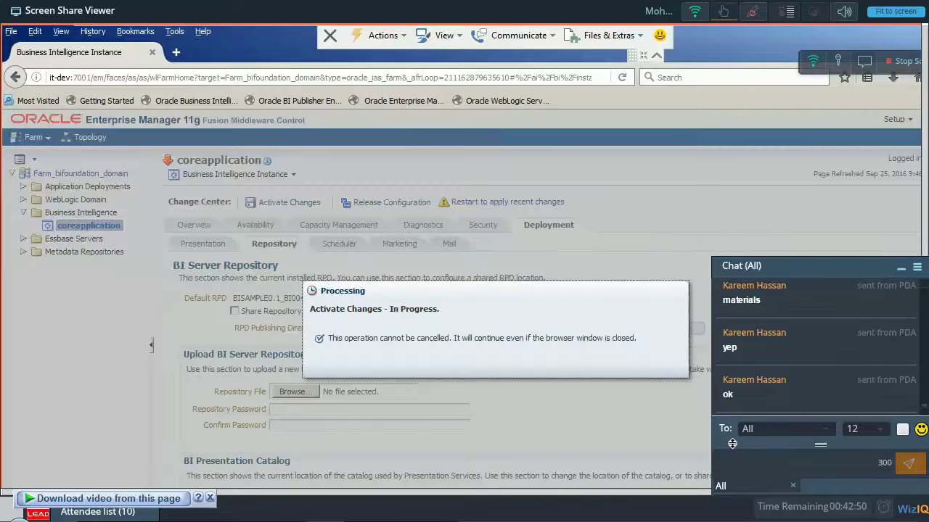
pyautogui.hotkey('alt', 'Tab')
pyautogui.write('opmctl')
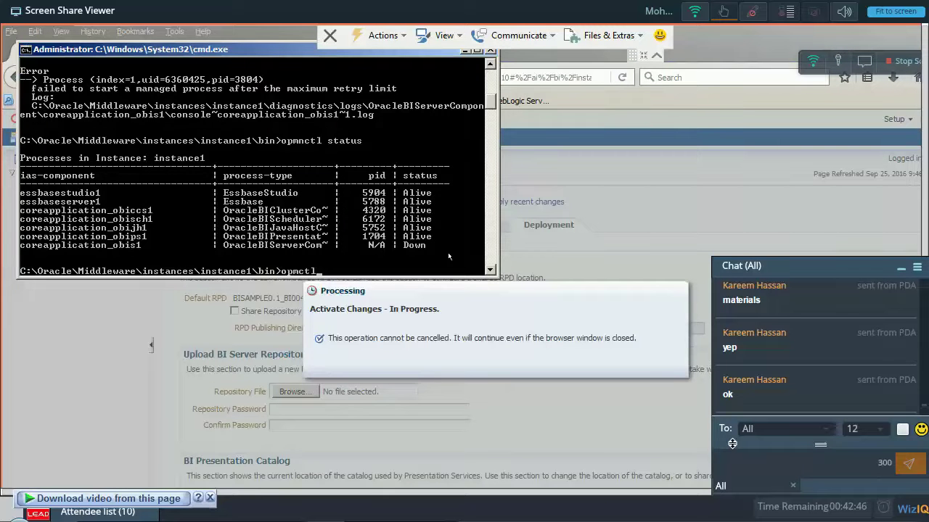
pyautogui.press('BackSpace')
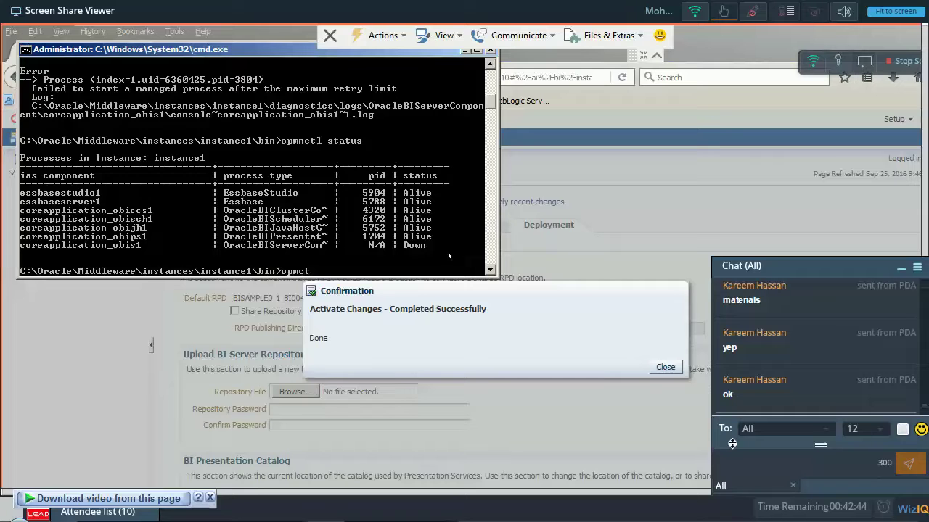
pyautogui.write('l stratall')
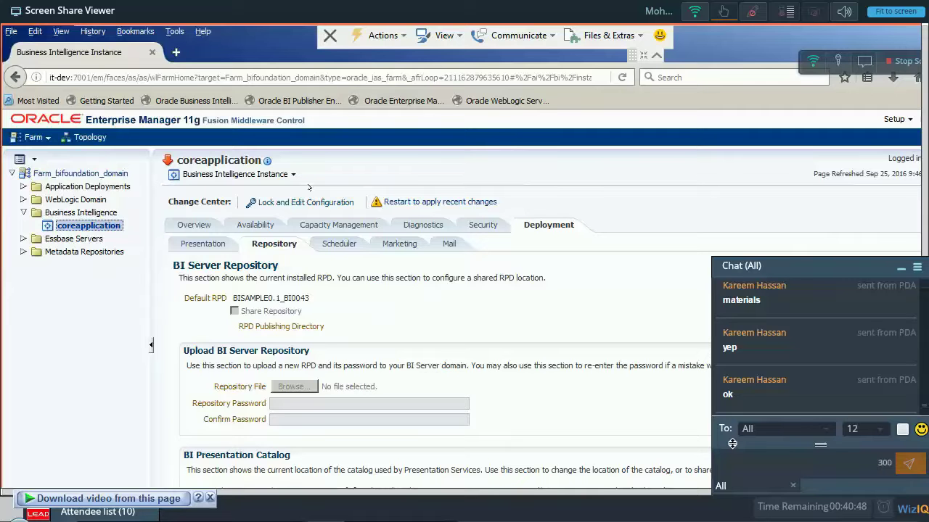
# Lock the configuration, upload BIsample01.rpd from the Desktop, and activate it as BIsample01_BI0044.
pyautogui.click(306, 202)
pyautogui.click(293, 386)
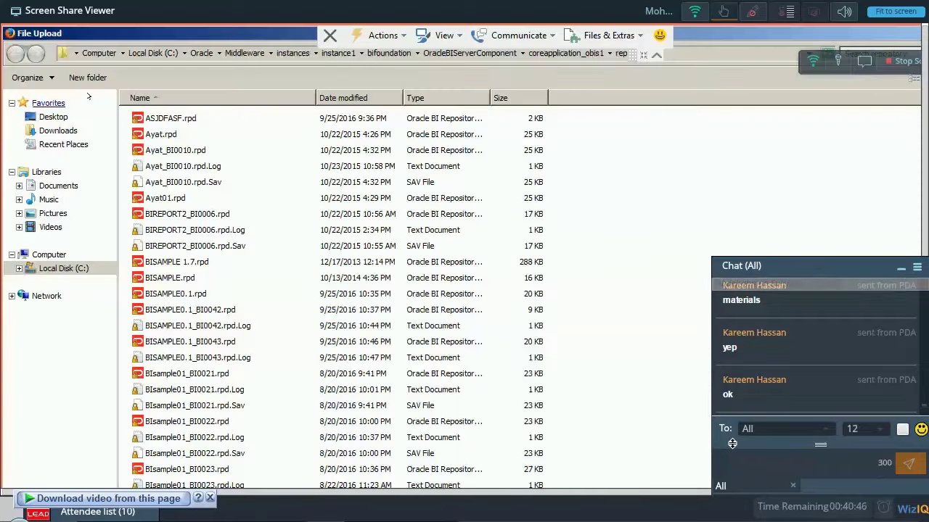
pyautogui.click(53, 116)
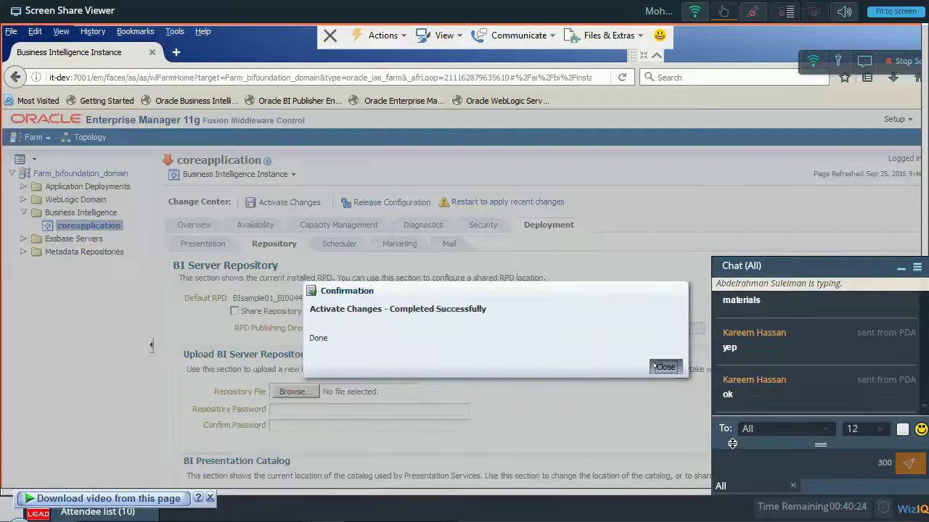
pyautogui.click(665, 367)
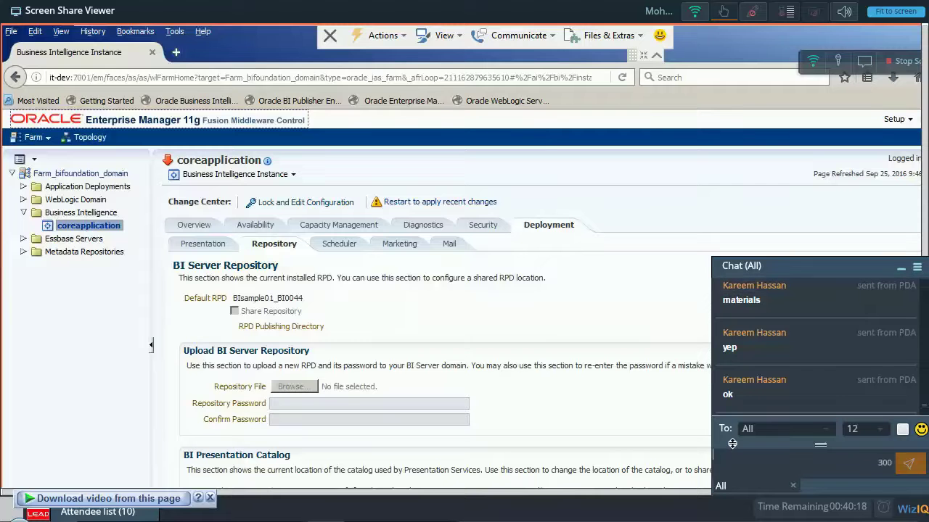
# Paste the instance1 bin path and cd into C:\Oracle\Middleware\instances\instance1\bin.
pyautogui.hotkey('alt', 'Tab')
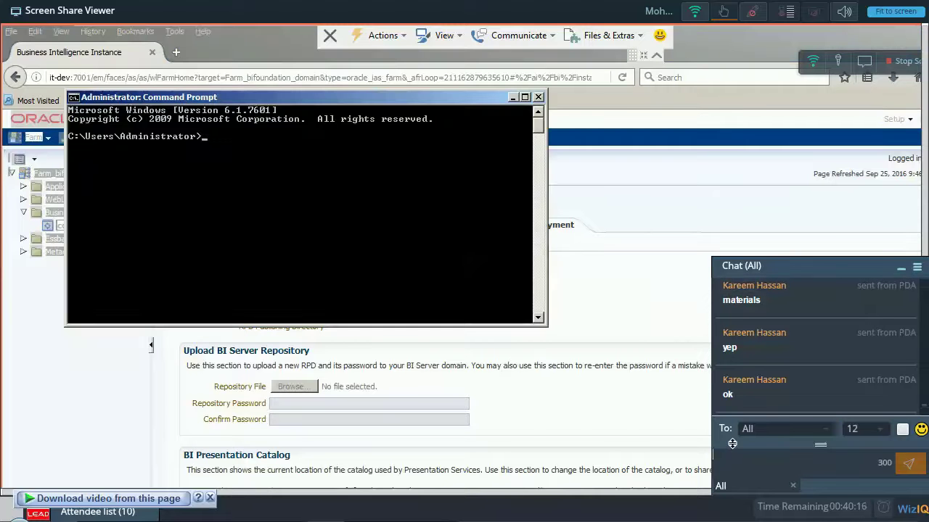
pyautogui.rightClick(324, 311)
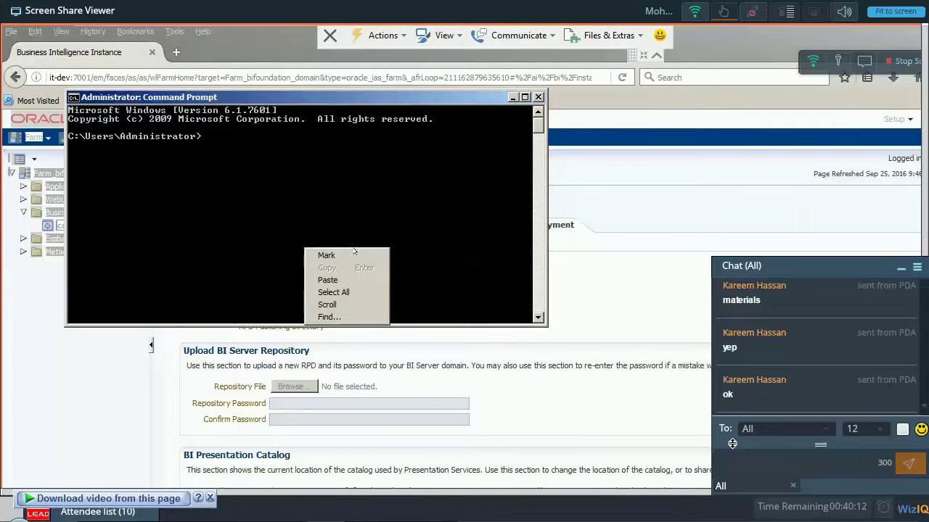
pyautogui.click(334, 279)
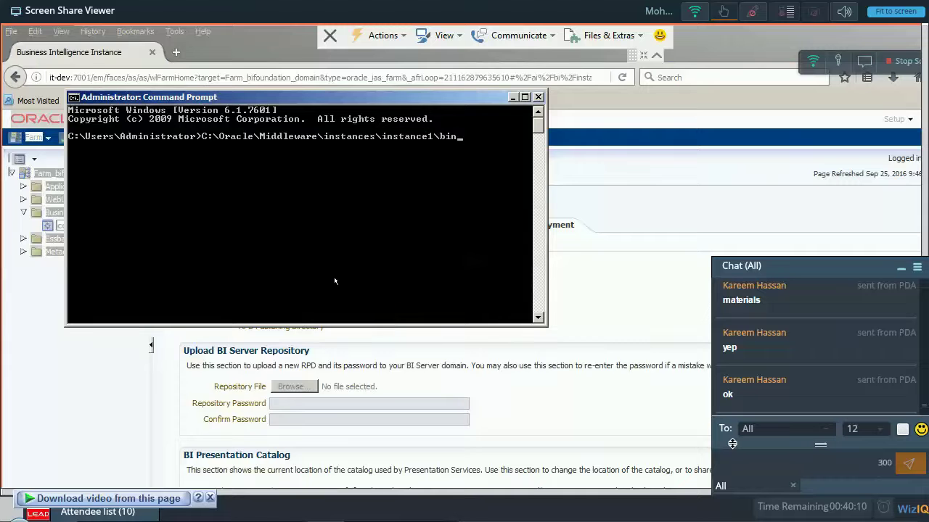
pyautogui.press('Return')
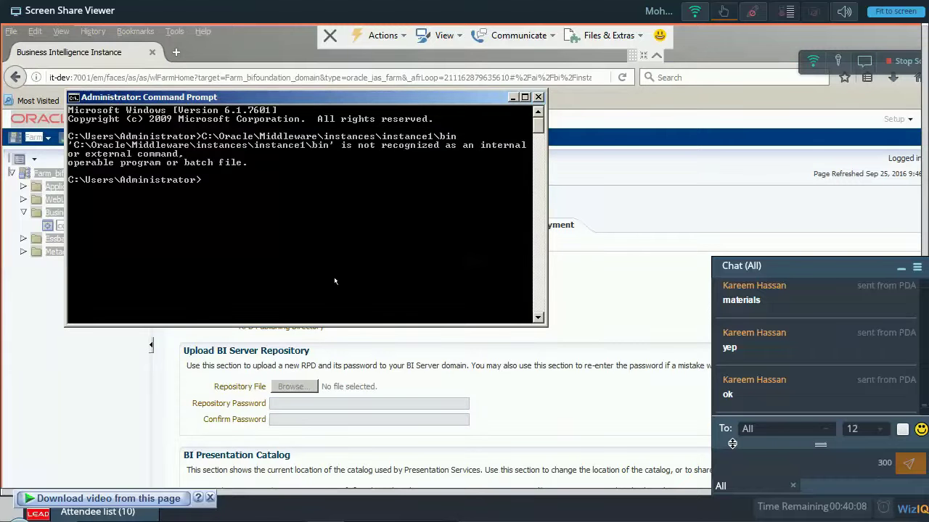
pyautogui.write('cd')
pyautogui.rightClick(334, 281)
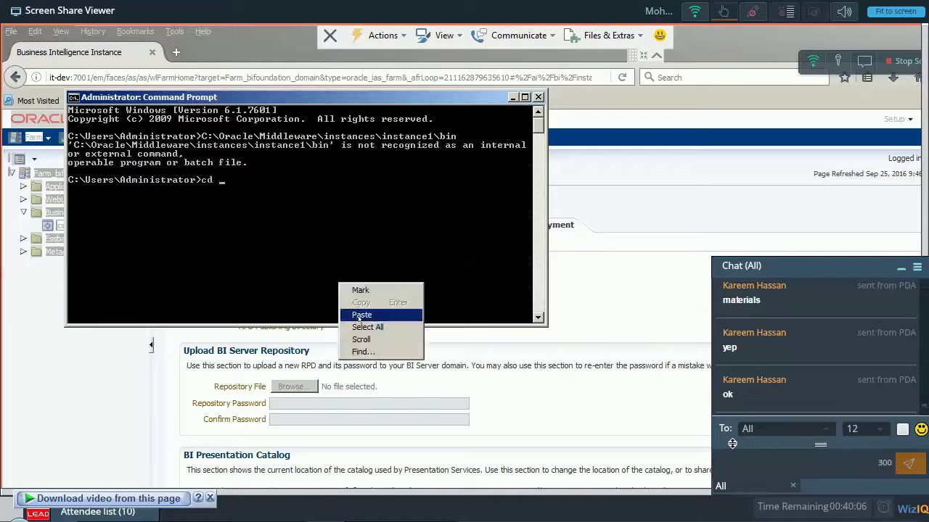
pyautogui.click(360, 315)
pyautogui.press('Return')
# Run opmnctl startall, after the misspelled opmctl fails, to start opmn and all processes.
pyautogui.write('opmctl')
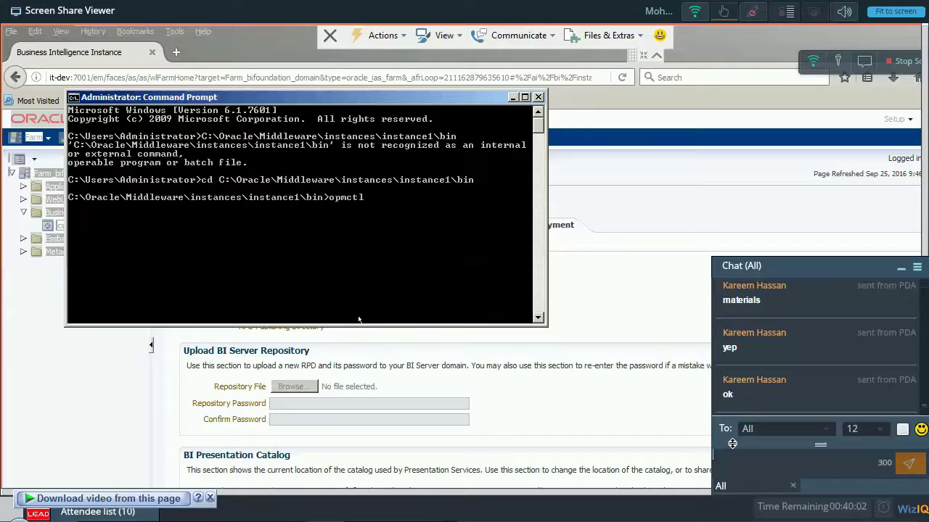
pyautogui.write(' startall')
pyautogui.press('Return')
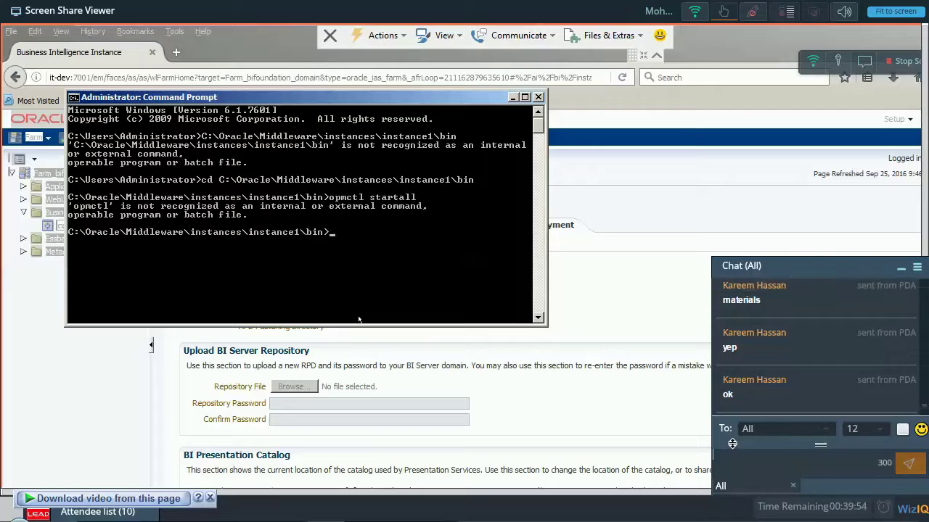
pyautogui.write('opmnct')
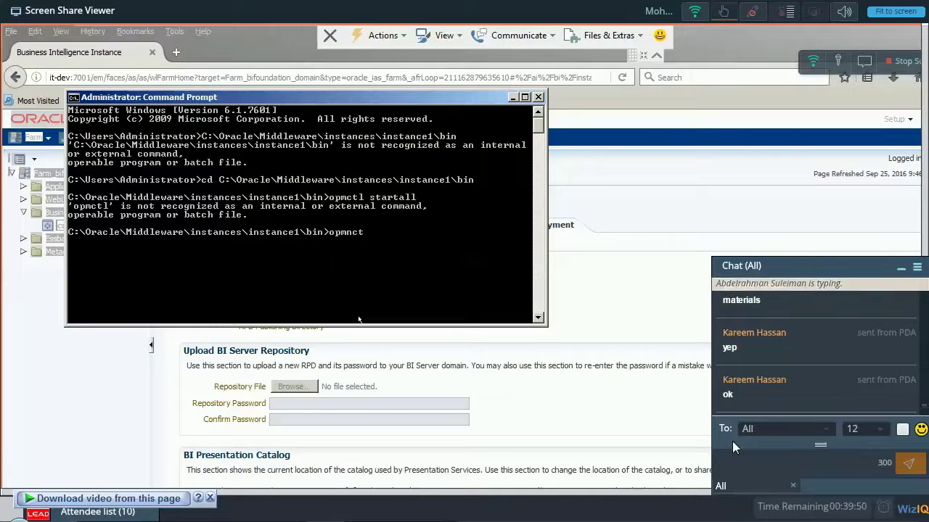
pyautogui.write('l startall')
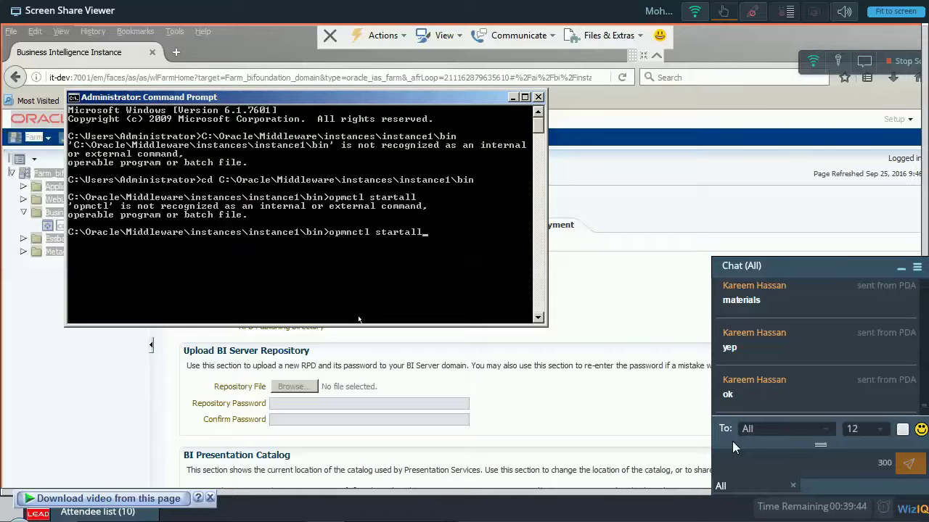
pyautogui.press('Return')
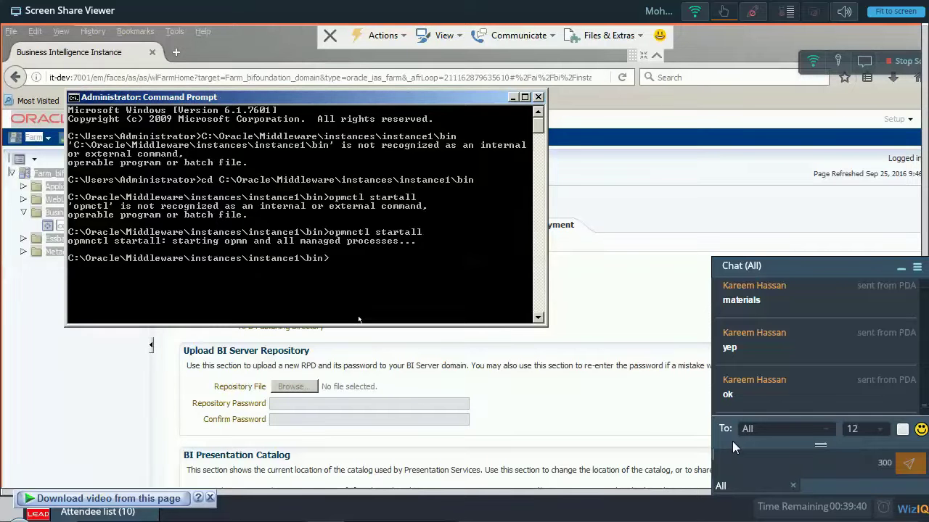
pyautogui.press('Up')
pyautogui.press('Up')
pyautogui.press('Up')
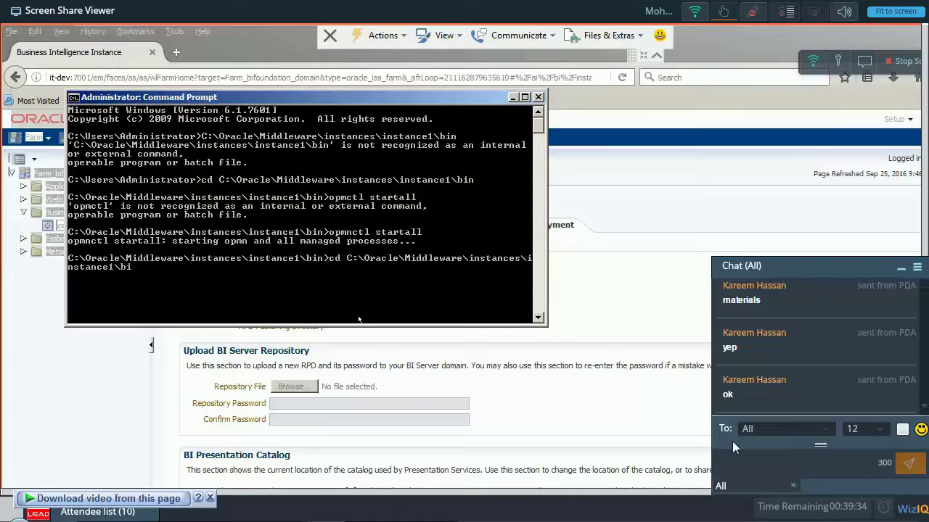
pyautogui.press('Down')
# Run opmnctl status, retrying after the mistyped startus shows usage, to confirm all BI processes Alive.
pyautogui.press('BackSpace')
pyautogui.press('BackSpace')
pyautogui.press('BackSpace')
pyautogui.press('BackSpace')
pyautogui.press('BackSpace')
pyautogui.press('BackSpace')
pyautogui.write('at')
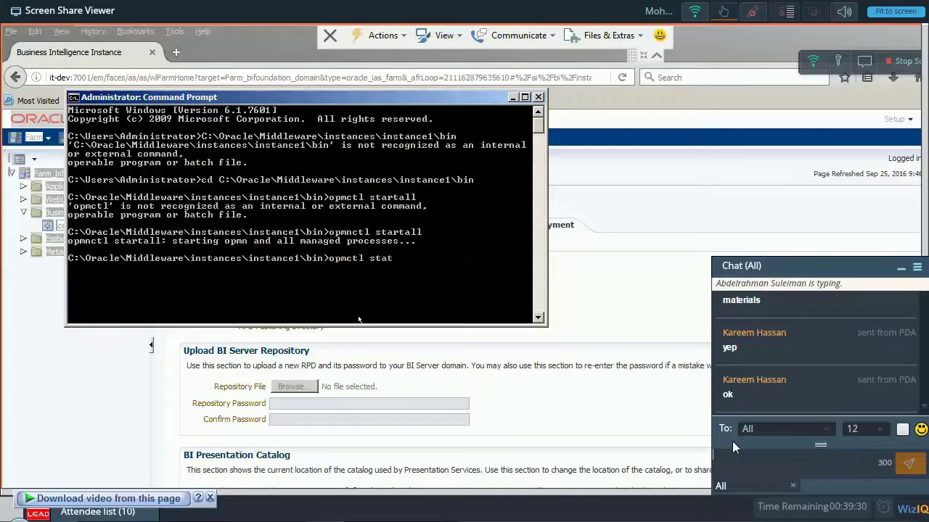
pyautogui.write('y')
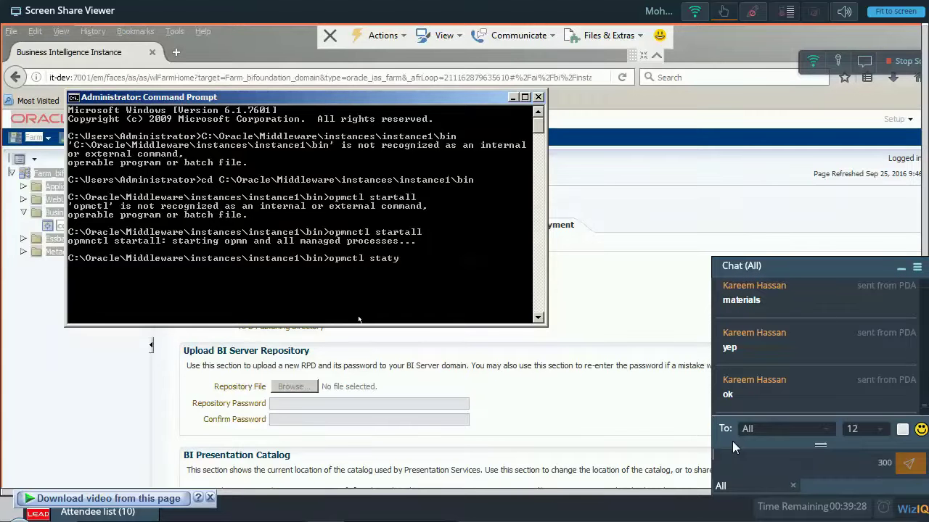
pyautogui.press('BackSpace')
pyautogui.write('us')
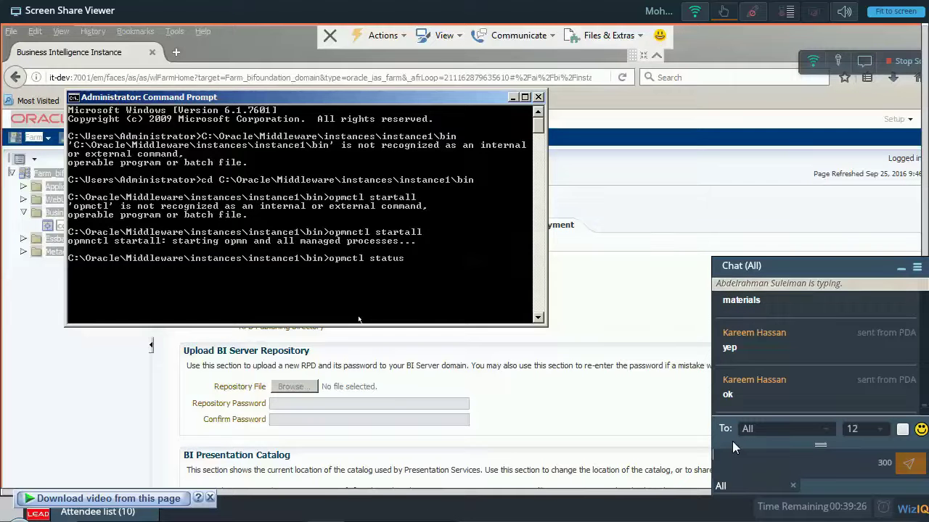
pyautogui.press('Return')
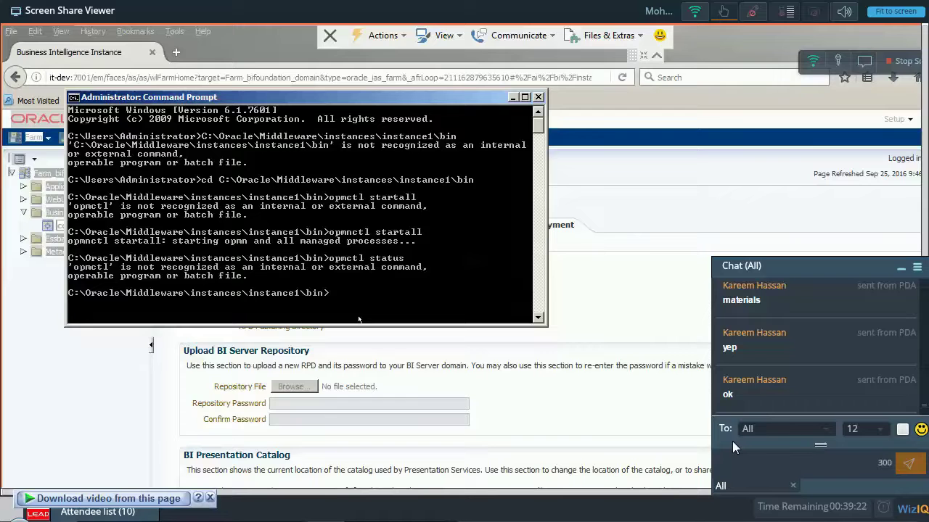
pyautogui.write('opmnctl ')
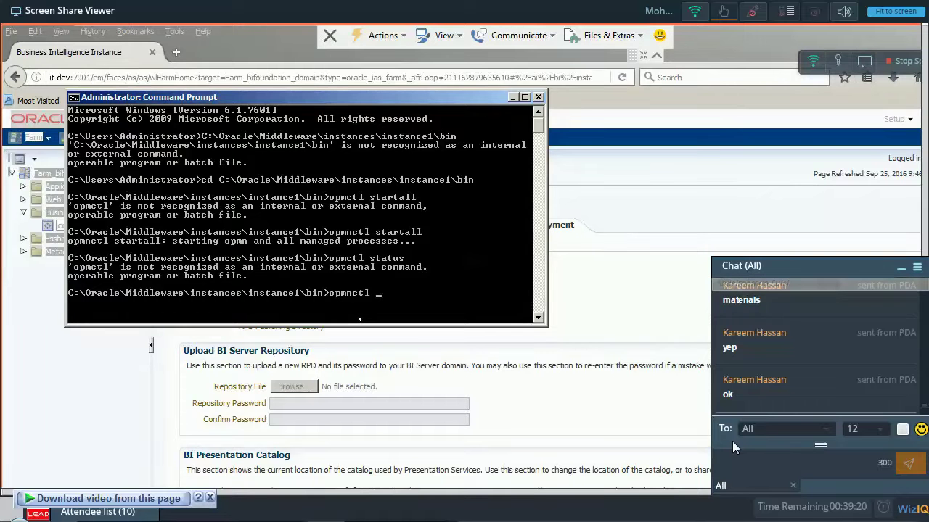
pyautogui.write('startus')
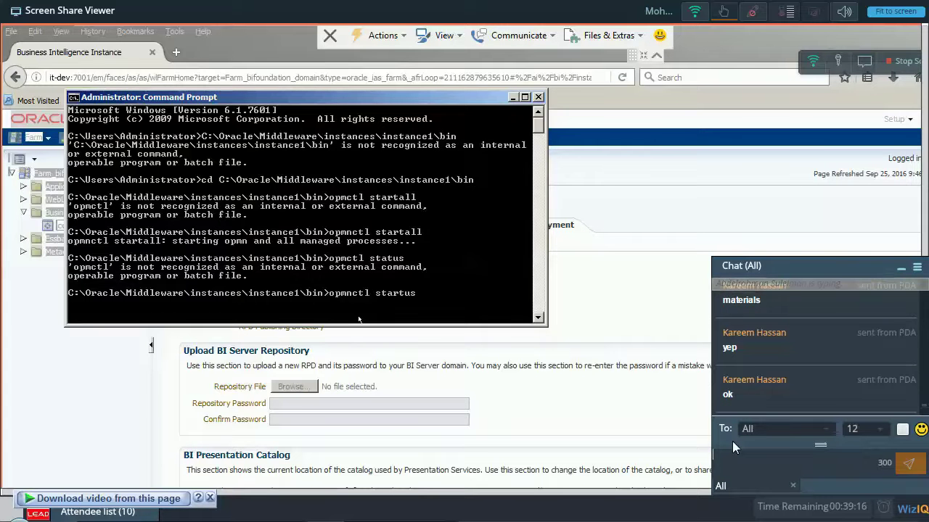
pyautogui.press('Return')
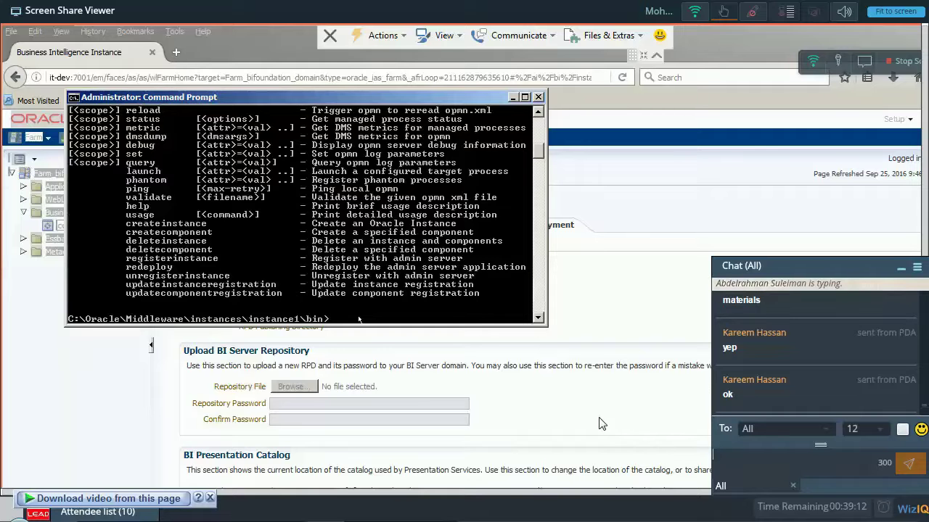
pyautogui.write('opmnctl st')
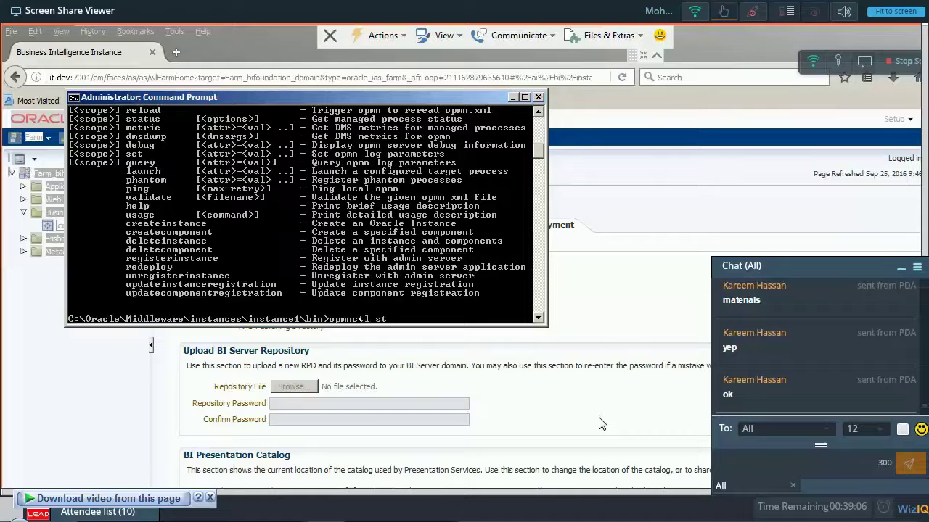
pyautogui.write('atus')
pyautogui.press('Return')
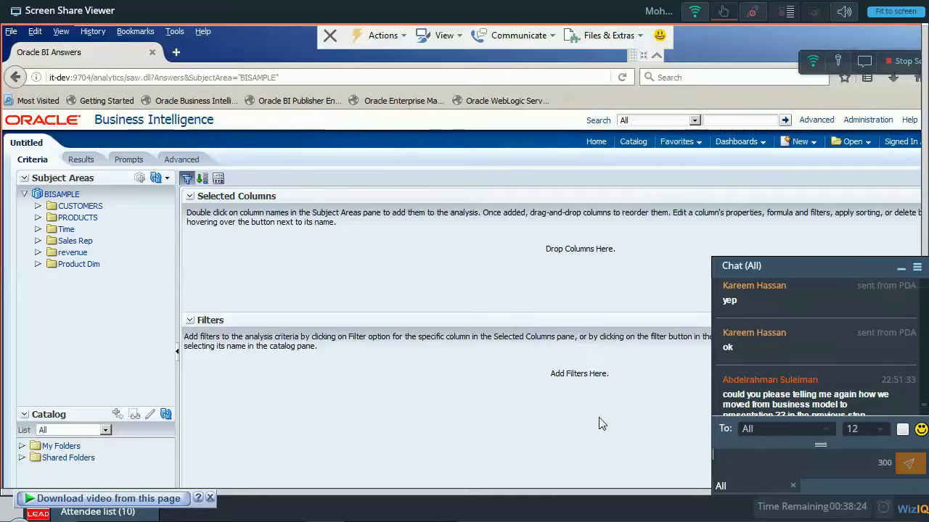
# Scroll through the BISAMPLE subject area, send a chat reply, and minimize the chat window.
pyautogui.scroll(-1, 779, 373)
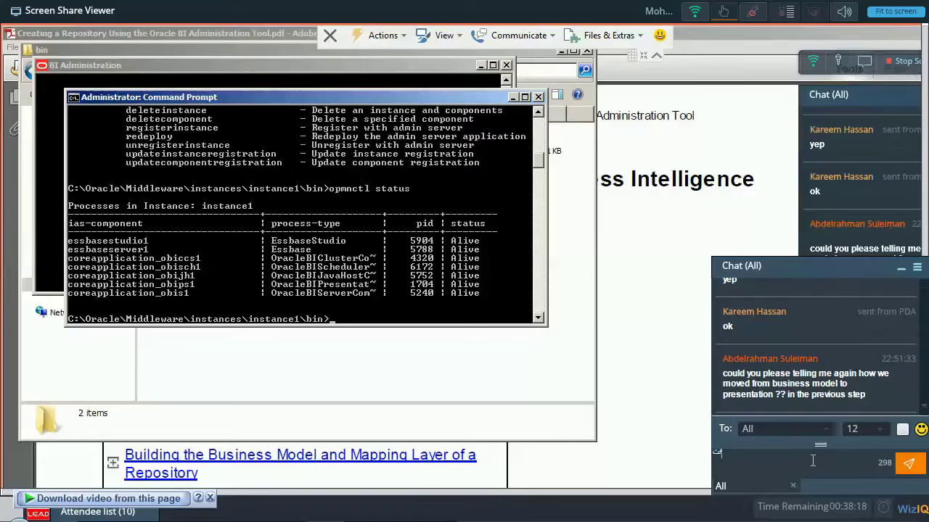
pyautogui.write('ايهتهل ازا')
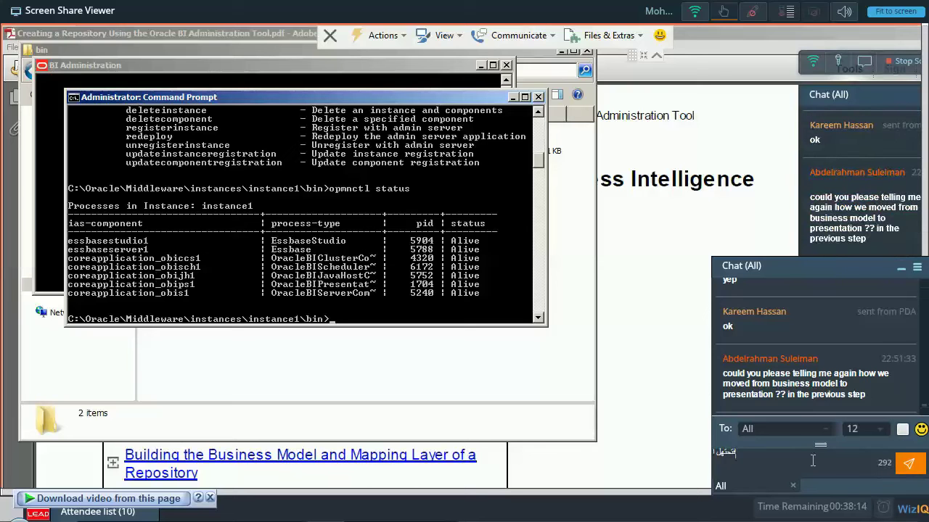
pyautogui.write('ي تاني مش')
pyautogui.press('Return')
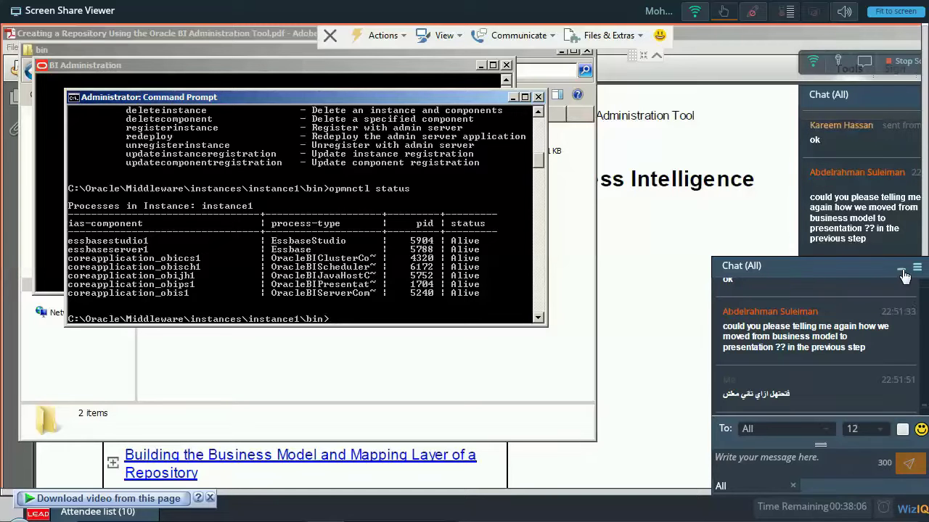
pyautogui.click(901, 269)
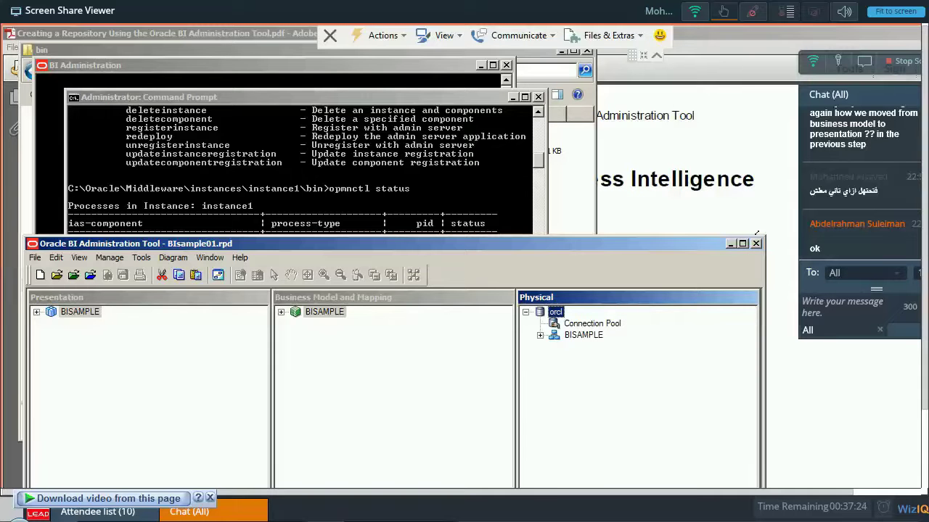
# Close the Administration Tool and bin folder windows to return to the console's status output.
pyautogui.click(755, 244)
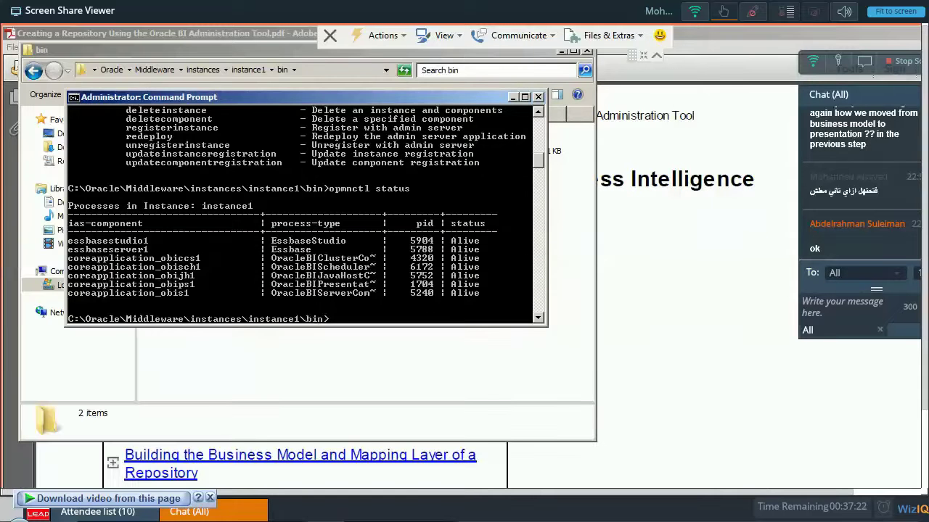
pyautogui.hotkey('alt', 'F4')
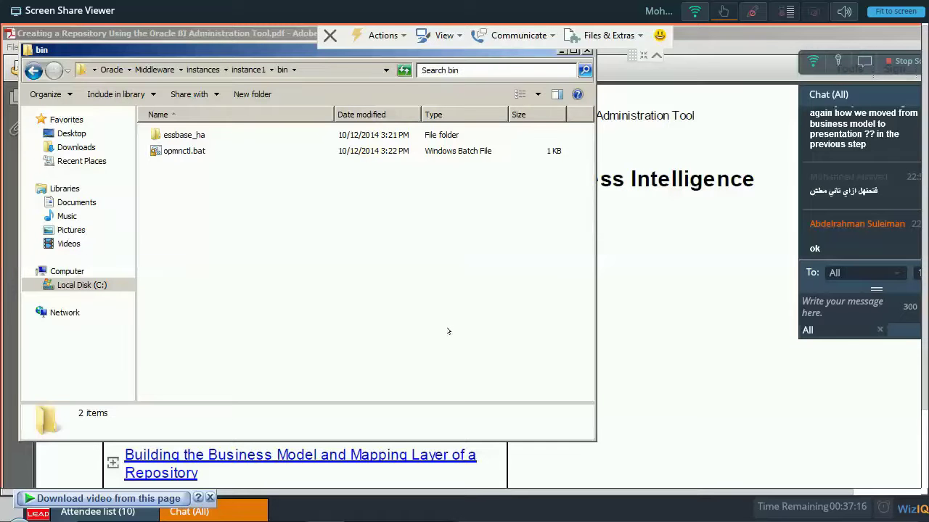
pyautogui.hotkey('alt', 'F4')
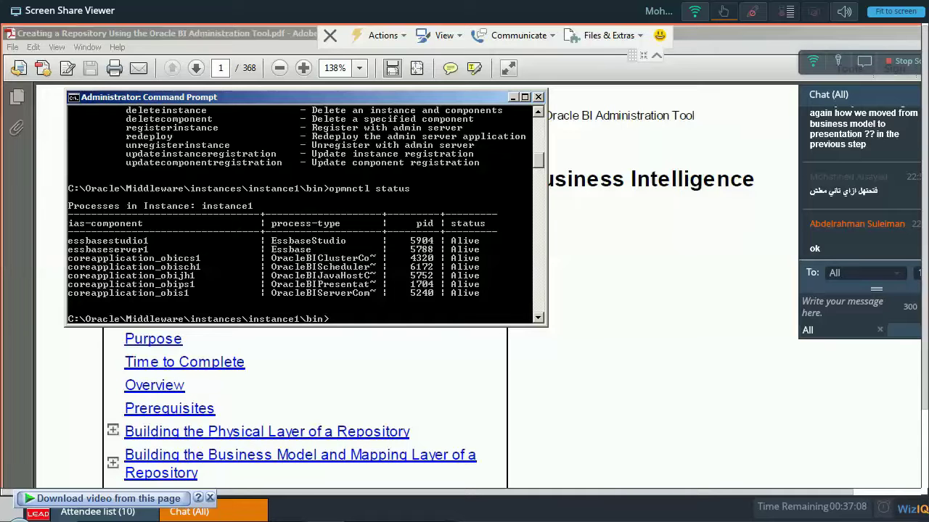
# Open the C: drive in a Windows Explorer window from the Start menu.
pyautogui.press('super')
pyautogui.write('c:')
pyautogui.press('Return')
pyautogui.click(172, 166)
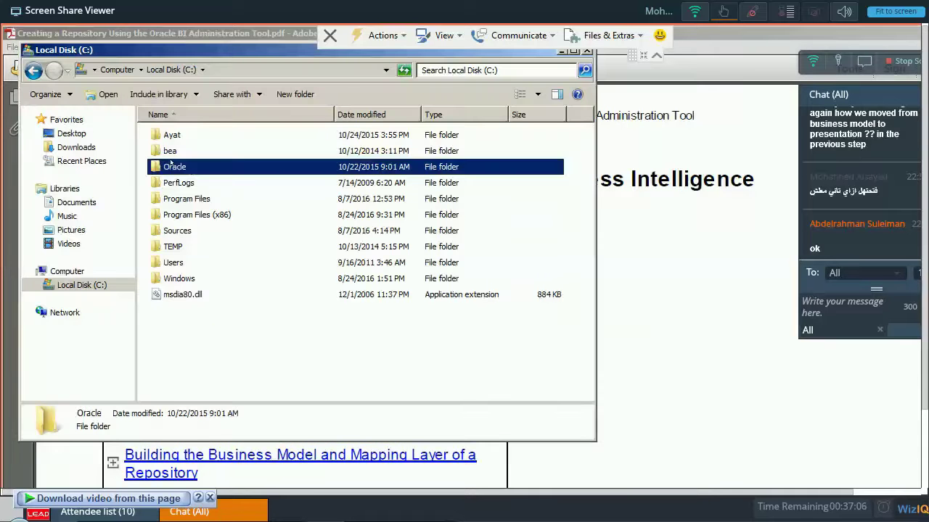
# Browse Oracle > Middleware > instances > instance1 > OracleBIServerComponent > coreapplication_obis1, then return to instances.
pyautogui.doubleClick(172, 166)
pyautogui.doubleClick(176, 150)
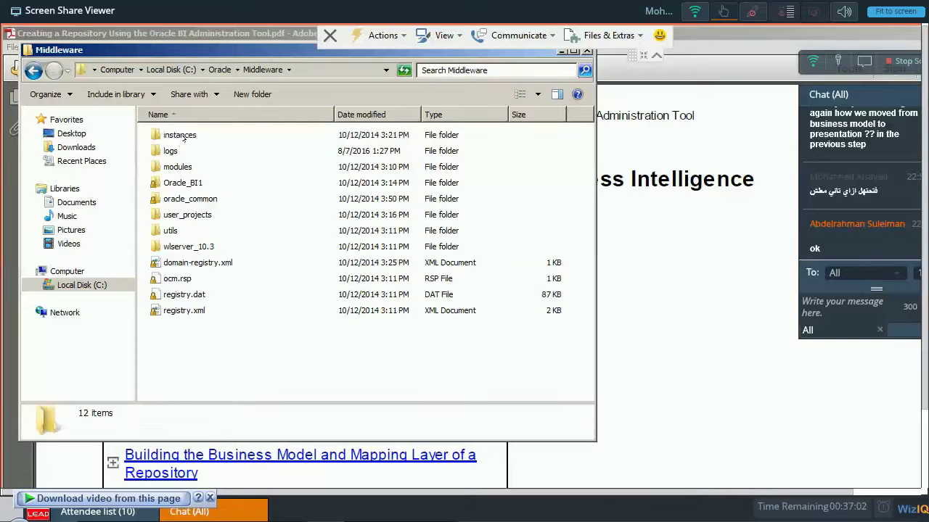
pyautogui.click(184, 137)
pyautogui.doubleClick(183, 138)
pyautogui.doubleClick(183, 137)
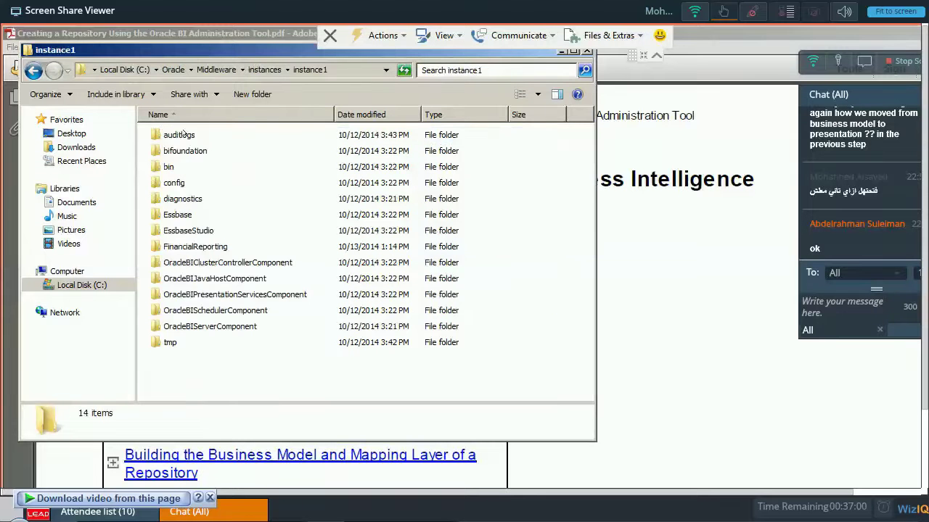
pyautogui.doubleClick(218, 326)
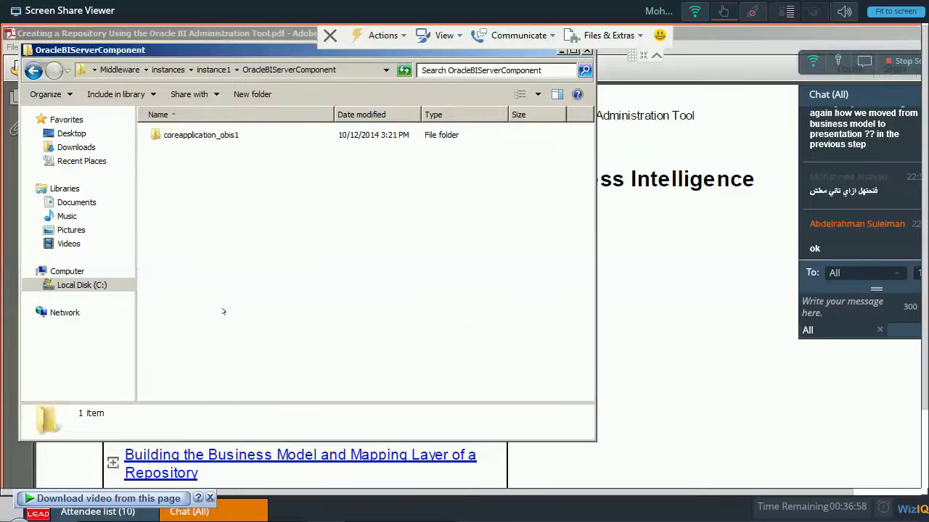
pyautogui.doubleClick(201, 135)
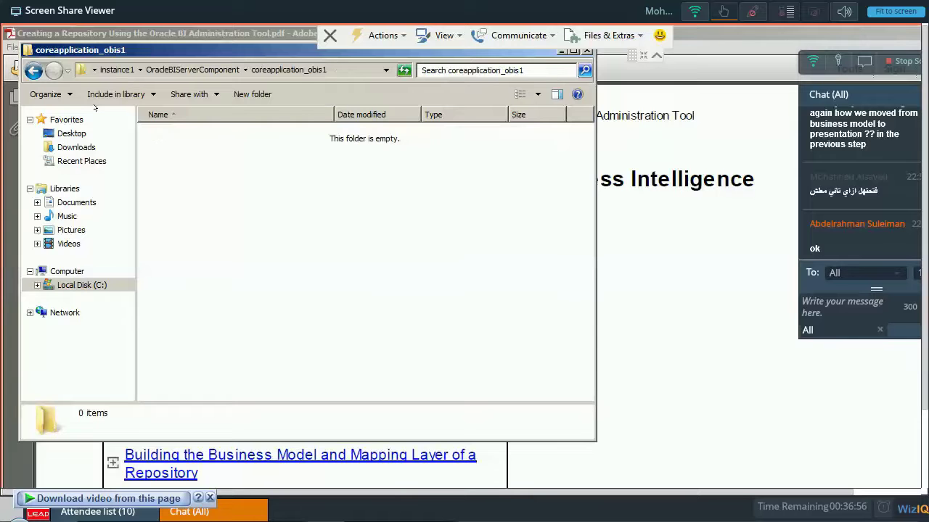
pyautogui.press('BackSpace')
pyautogui.press('BackSpace')
pyautogui.press('BackSpace')
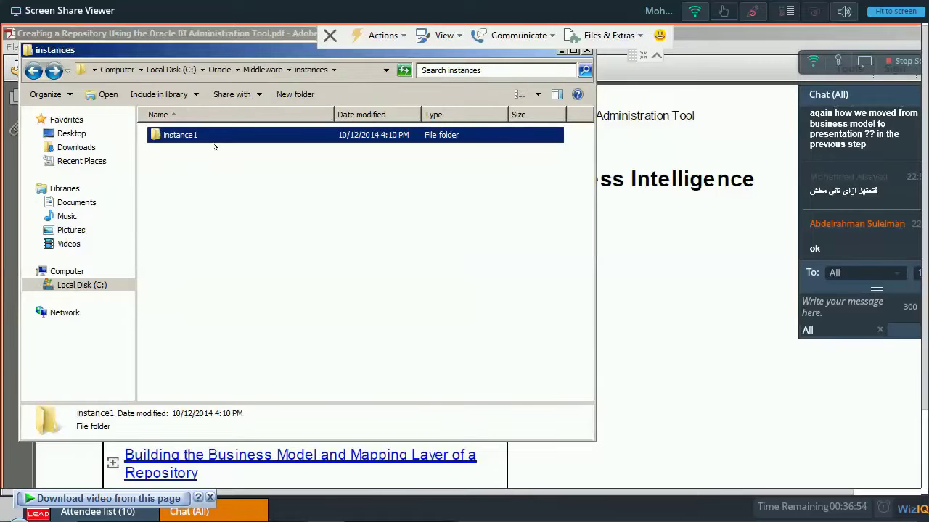